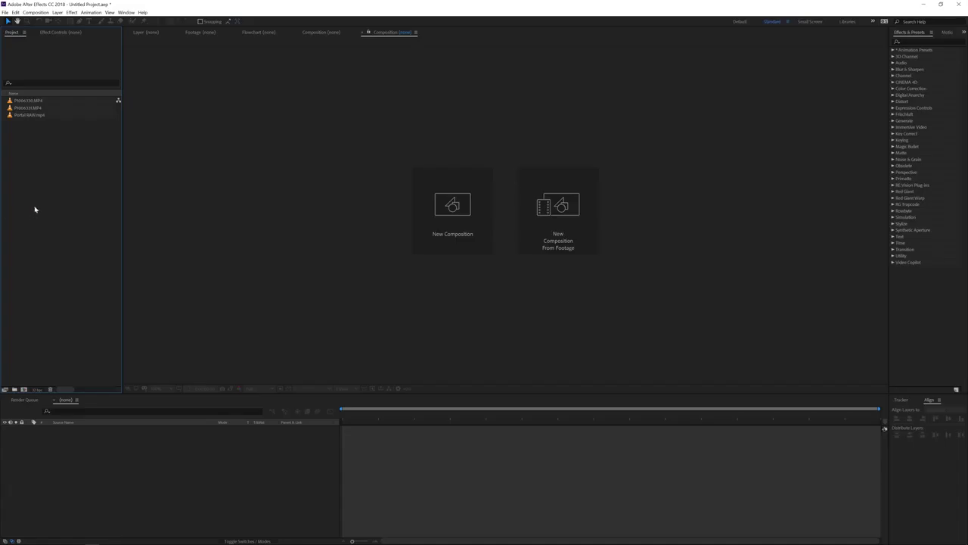
Step: Preview the street footage and the garden pool footage by scrubbing through each clip
double_click(33, 104)
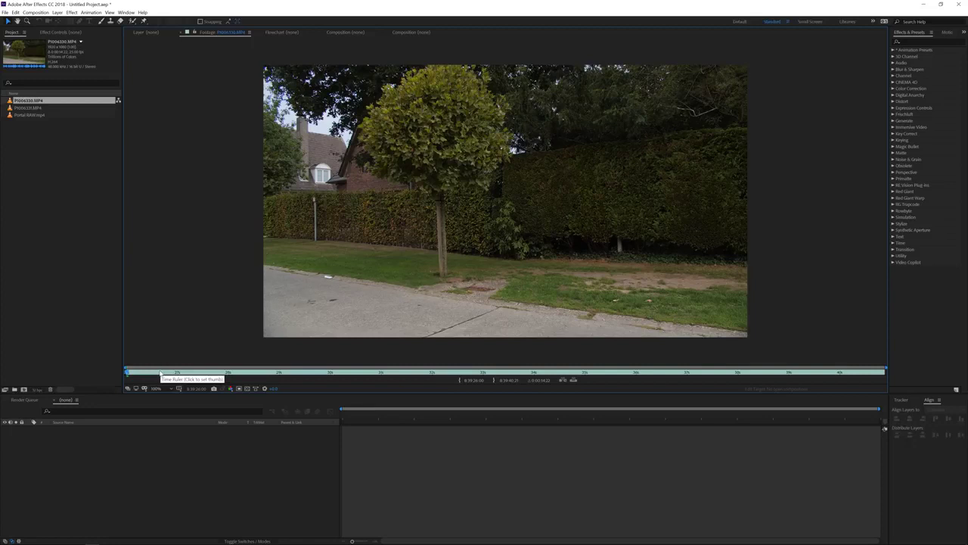
left_click_drag(159, 374, 418, 377)
key("space")
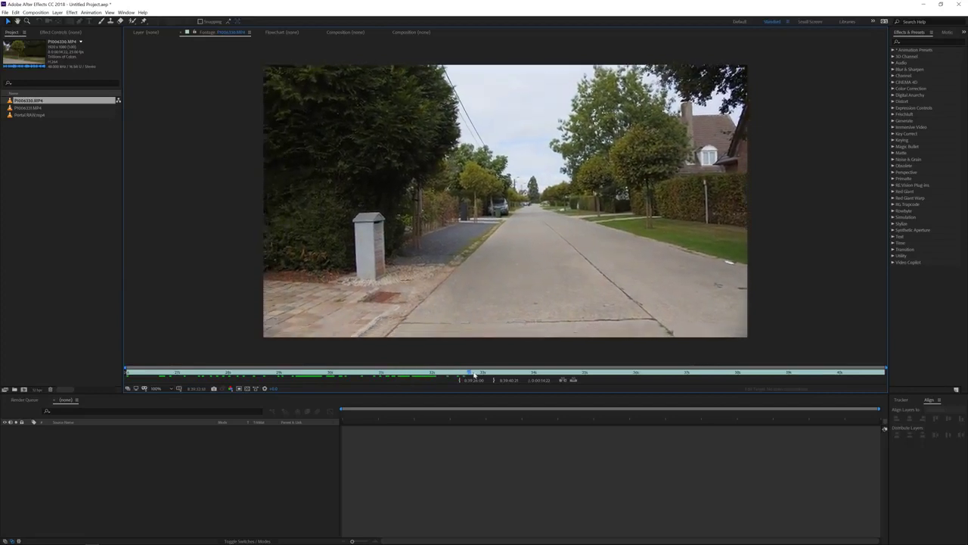
double_click(29, 108)
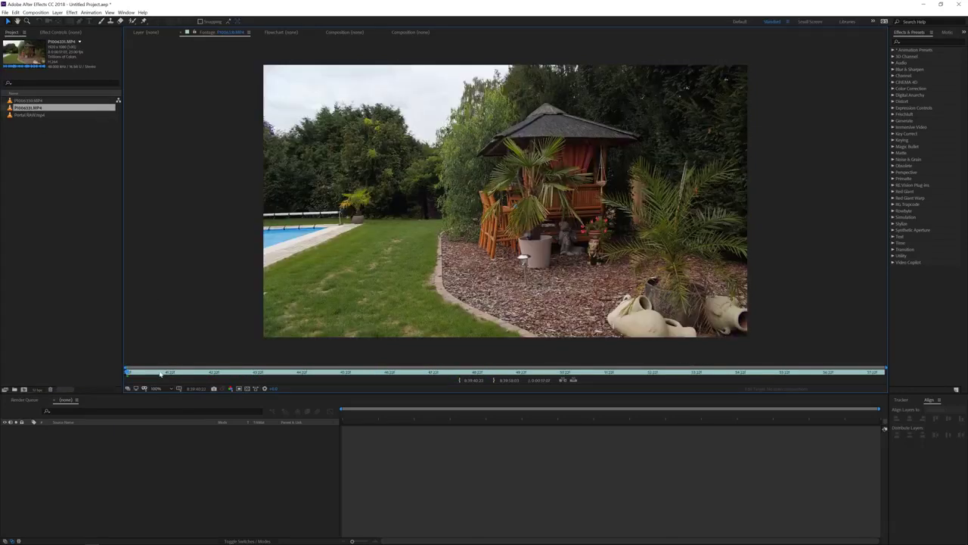
left_click_drag(228, 371, 490, 380)
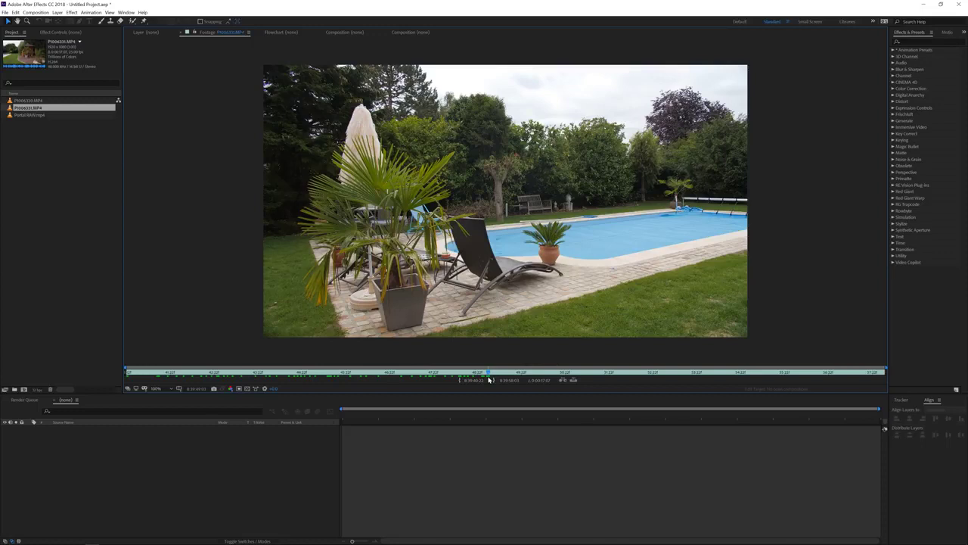
mouse_move(489, 380)
left_mouse_down()
mouse_move(626, 381)
mouse_move(497, 380)
left_mouse_up()
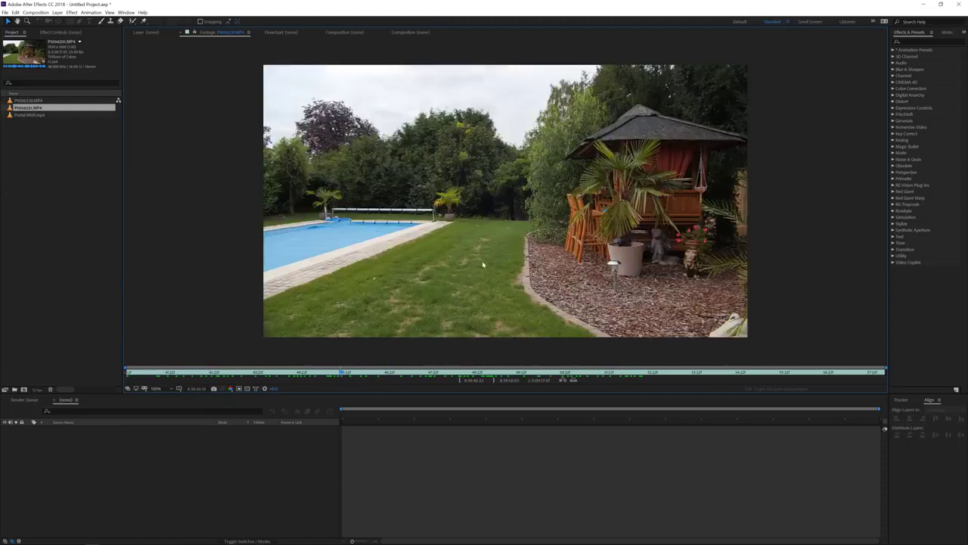
Step: Preview the Portal RAW.mp4 footage and examine how the portal ring develops over time
double_click(30, 115)
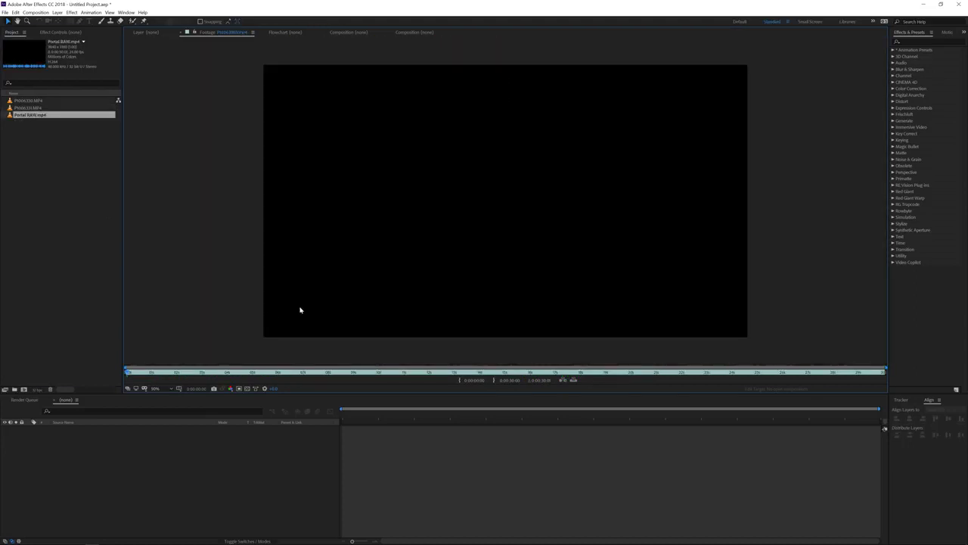
left_click(278, 370)
left_click_drag(279, 371, 399, 385)
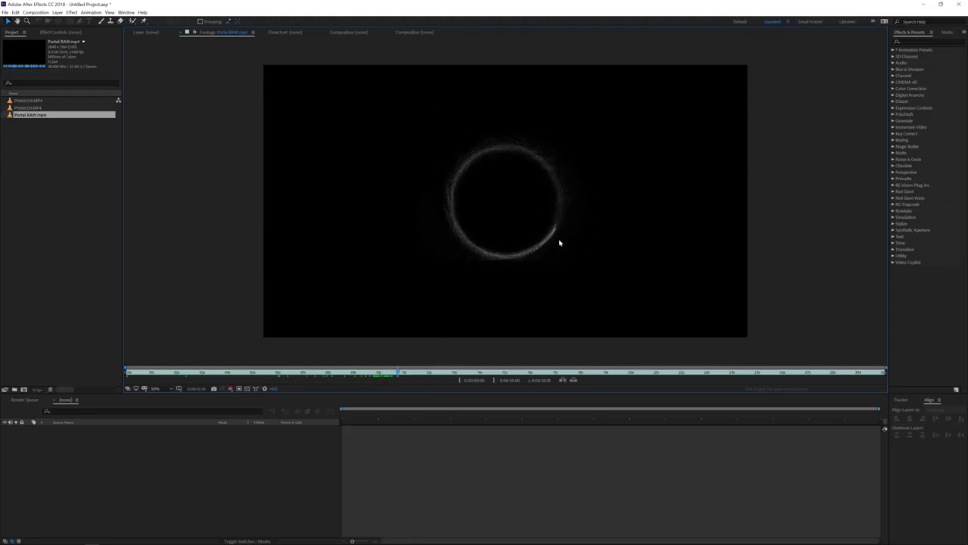
key("period")
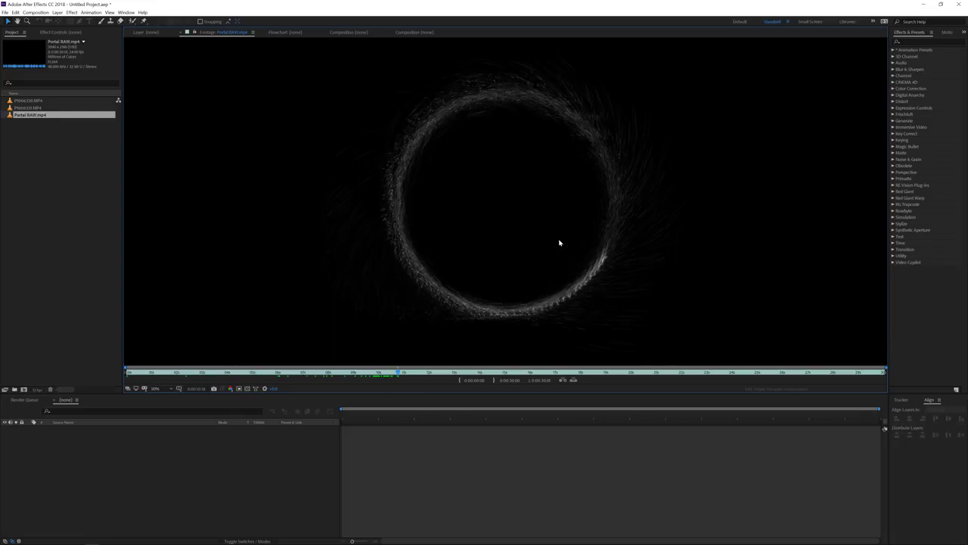
key("comma")
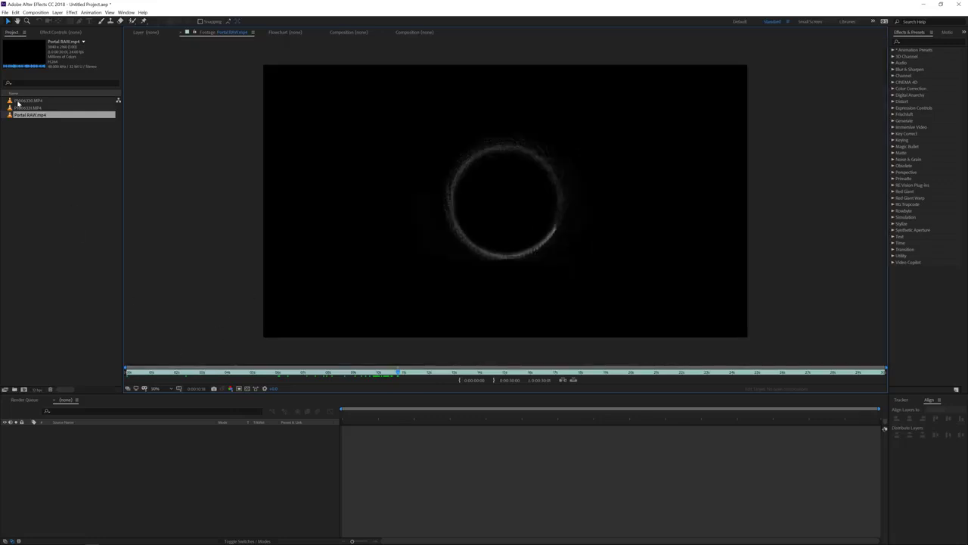
Step: Create a new composition named "Portal scene" and place the street clip in its timeline
left_click(24, 389)
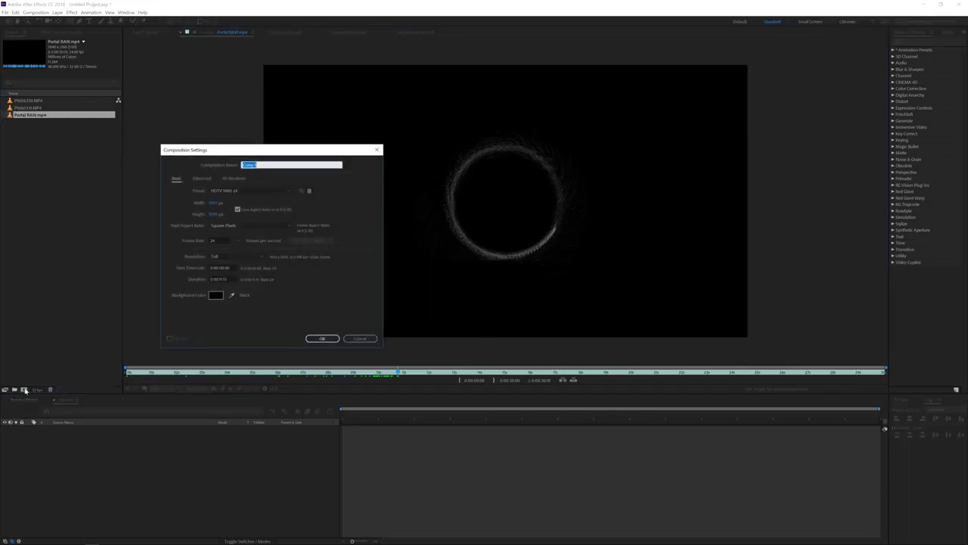
type("Portal scene")
left_click(318, 339)
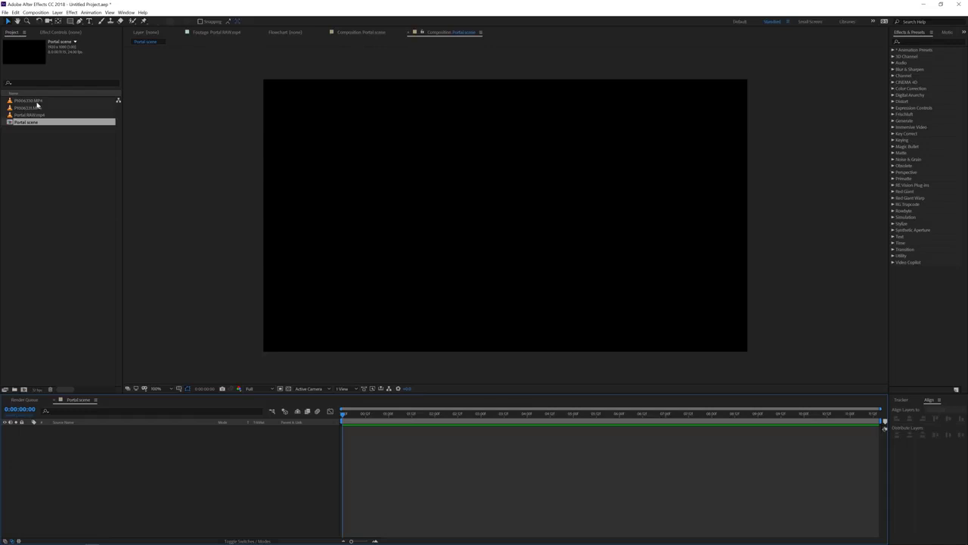
left_click_drag(35, 101, 155, 459)
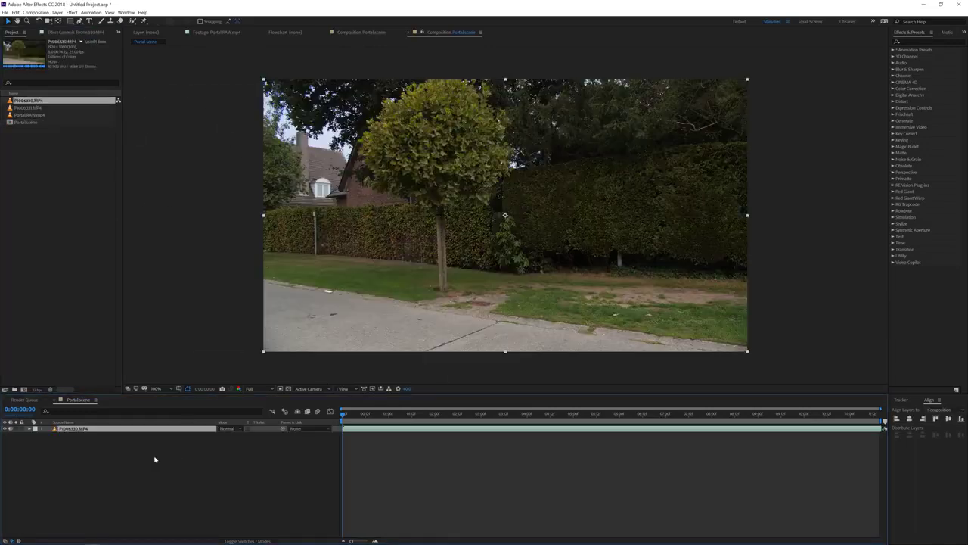
Step: Set the work area to start at 0:00:03:09 and trim the composition to it
left_click_drag(352, 422, 499, 428)
right_click(506, 421)
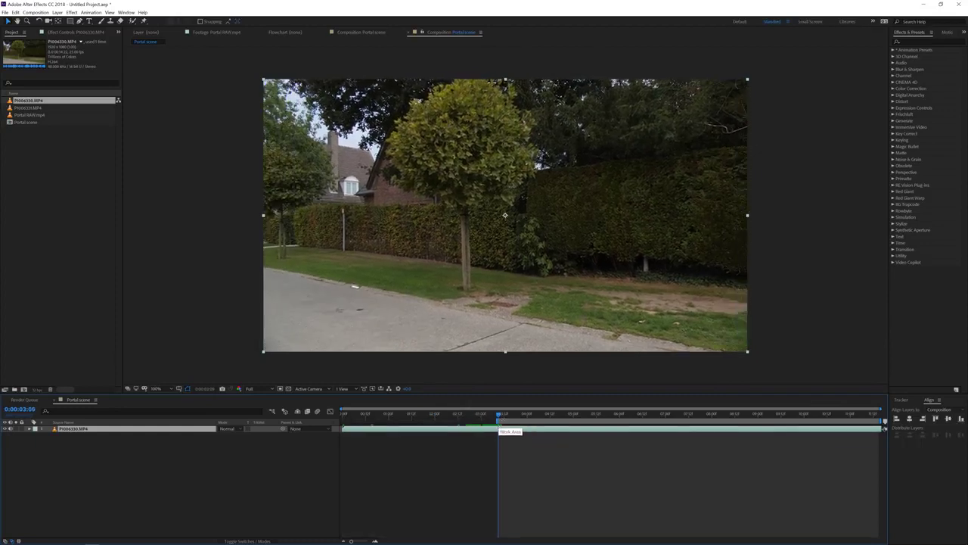
left_click(542, 440)
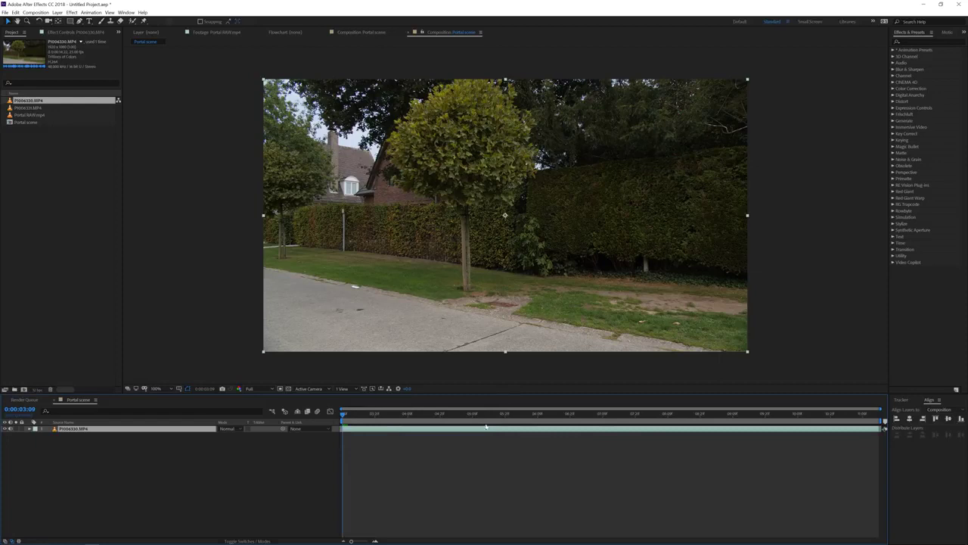
Step: End the work area at 0:00:10:20, trim the composition to it, and return to the first frame
left_click_drag(386, 415, 829, 420)
key("n")
right_click(801, 421)
left_click(813, 442)
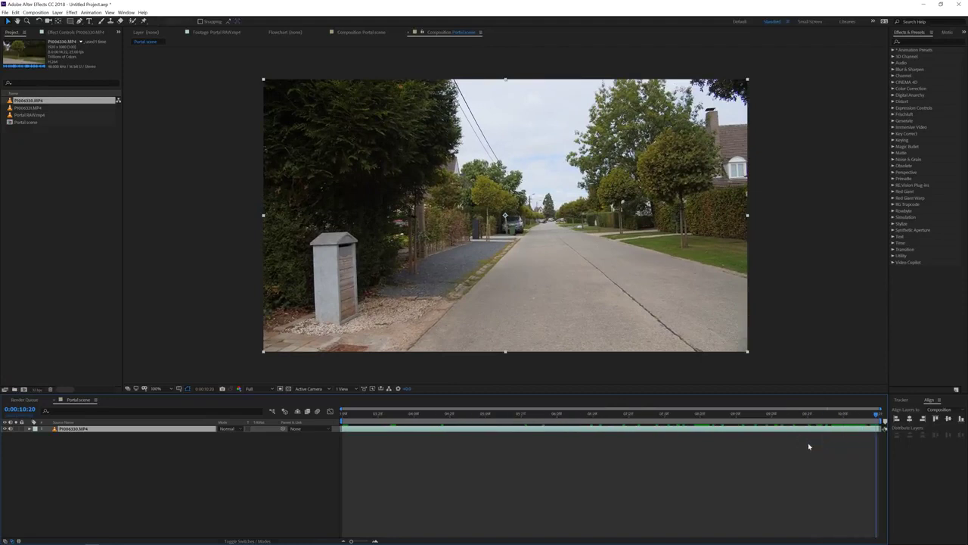
left_click_drag(607, 424, 341, 422)
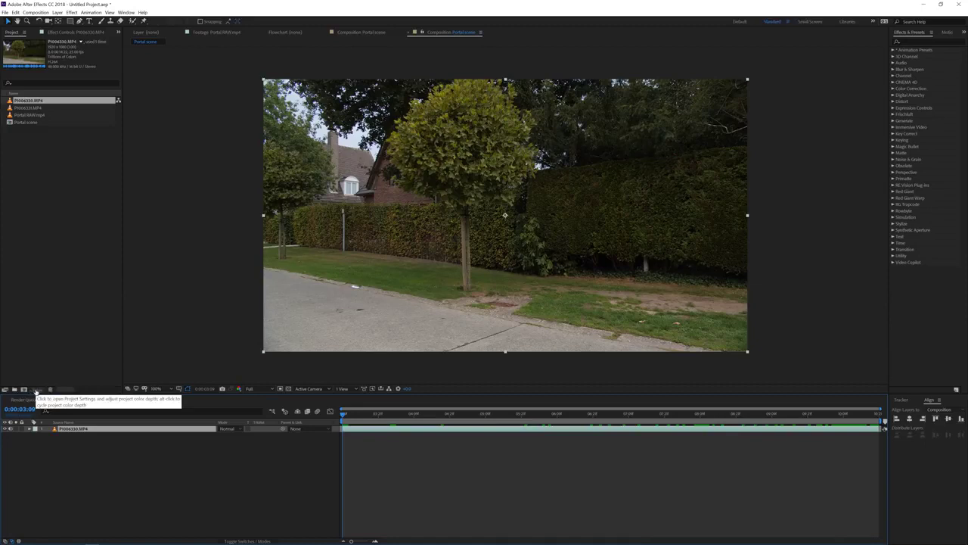
Step: Set the project's color depth to 32 bits per channel (float)
left_click(36, 391)
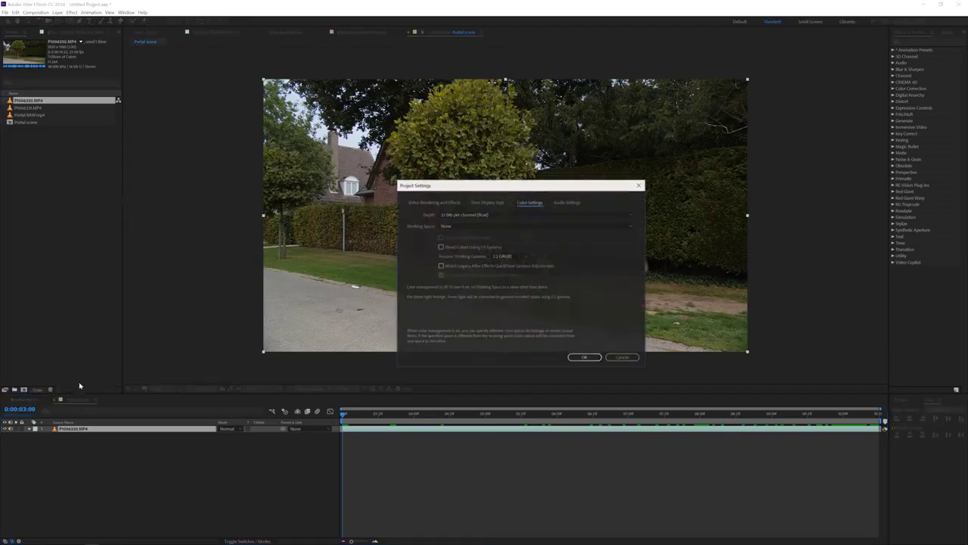
left_click(454, 215)
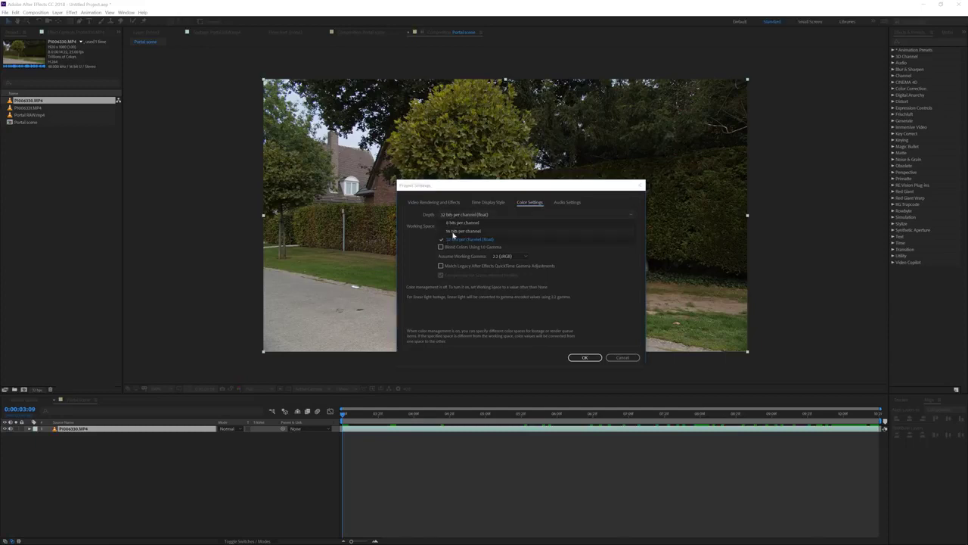
left_click(453, 239)
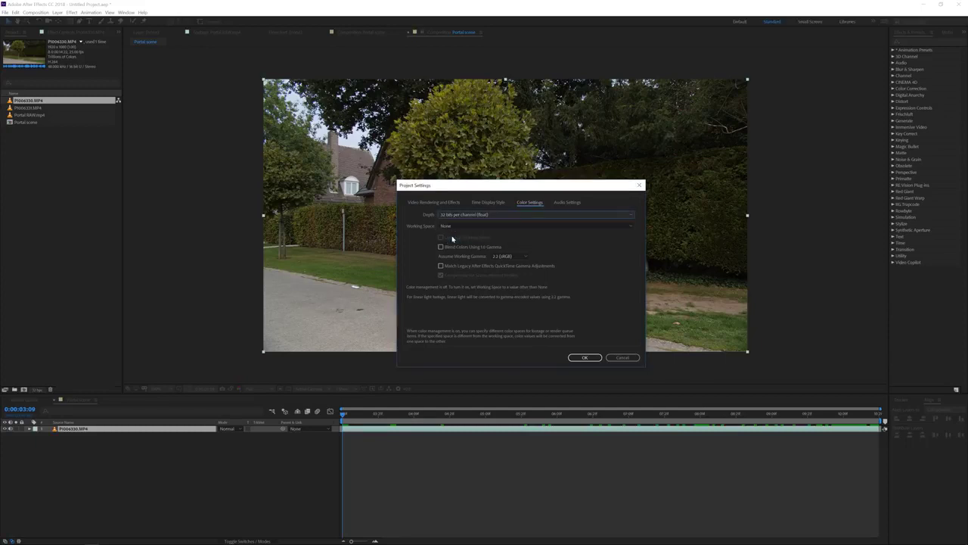
left_click(585, 357)
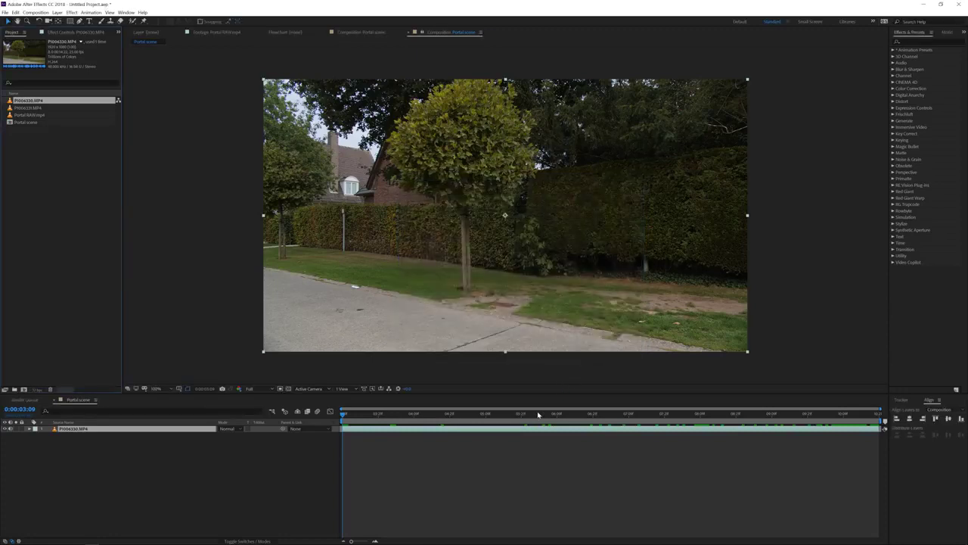
Step: Run 3D camera tracking on the street clip with Detailed Analysis enabled
left_click(509, 431)
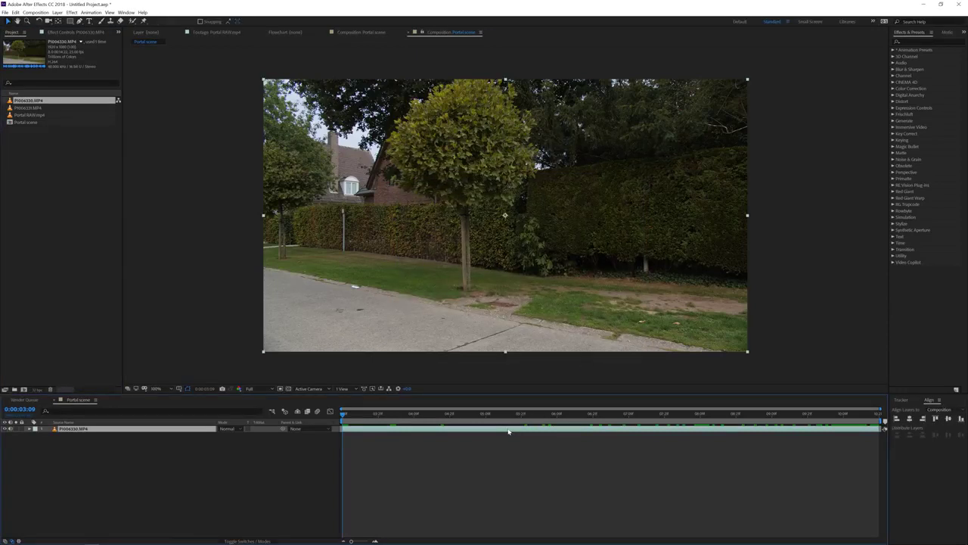
left_click(903, 400)
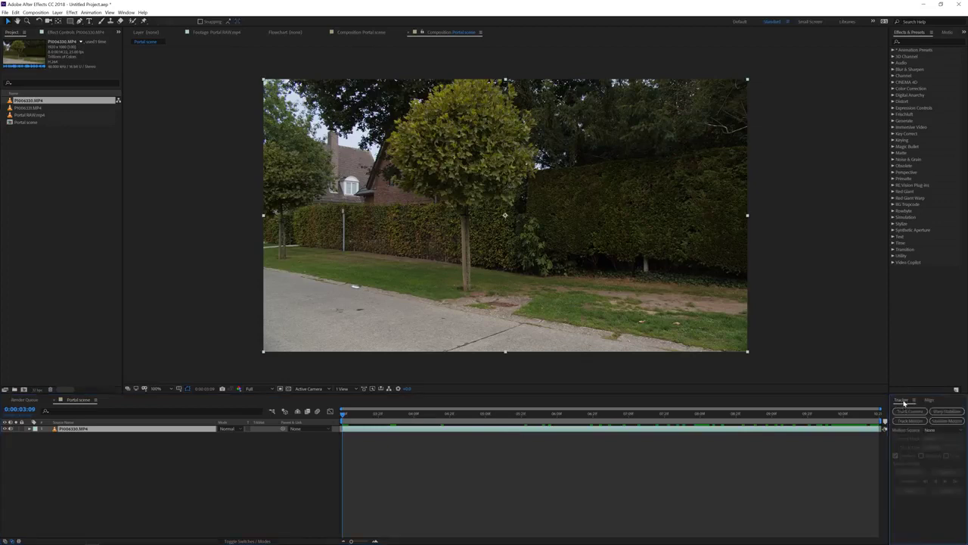
left_click(908, 412)
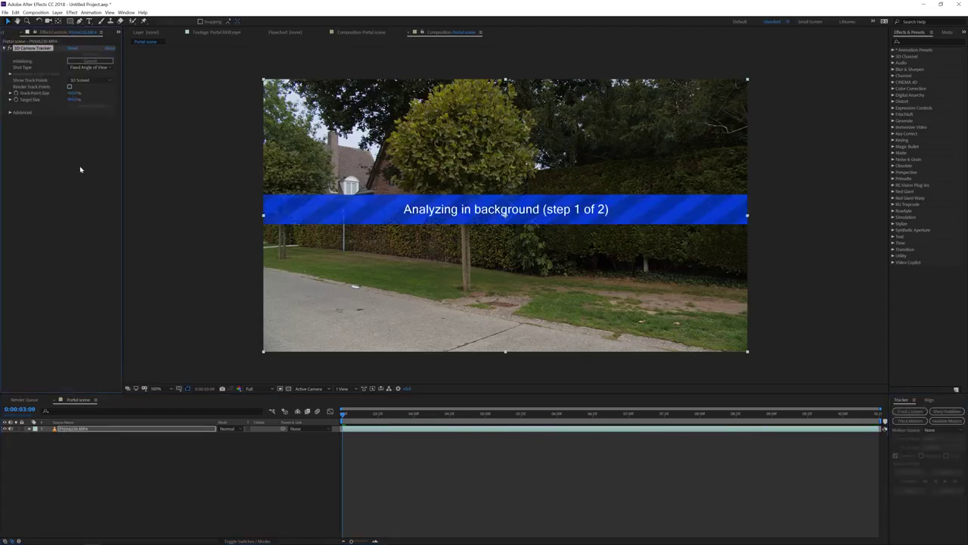
left_click(11, 114)
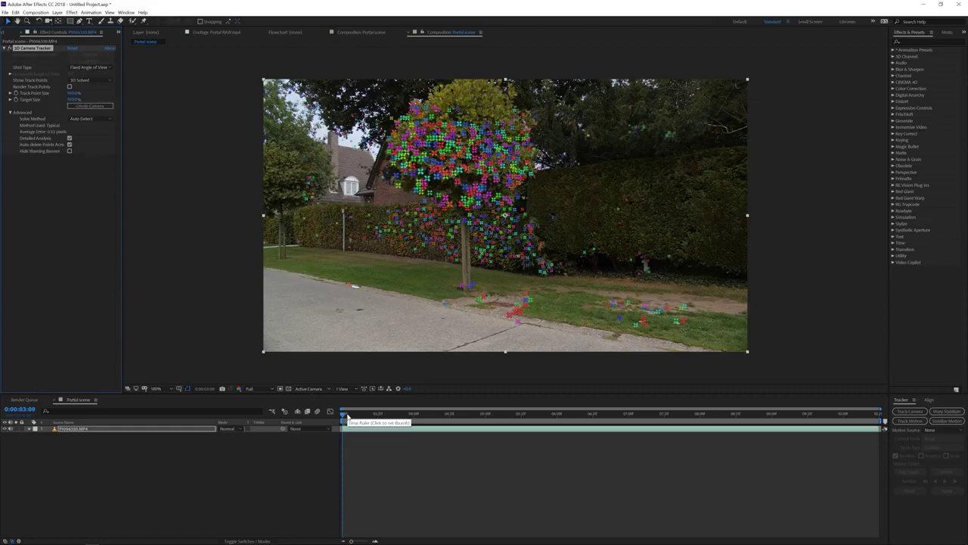
Step: At 0:00:05:09, create a null and camera from the group of track points on the hedge edge behind the grey mailbox pillar
left_click_drag(346, 417, 485, 421)
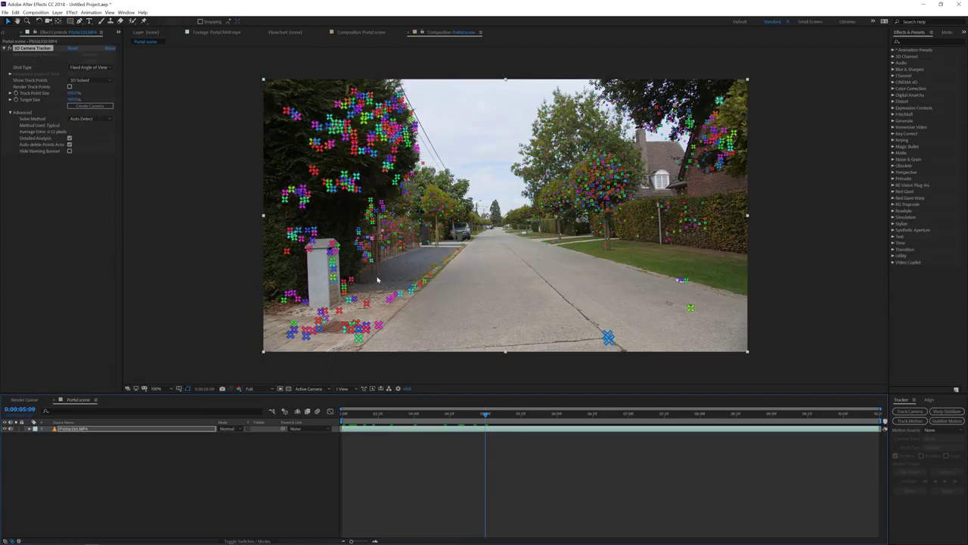
mouse_move(355, 204)
left_mouse_down()
mouse_move(372, 267)
mouse_move(355, 212)
mouse_move(380, 196)
left_mouse_up()
right_click(370, 217)
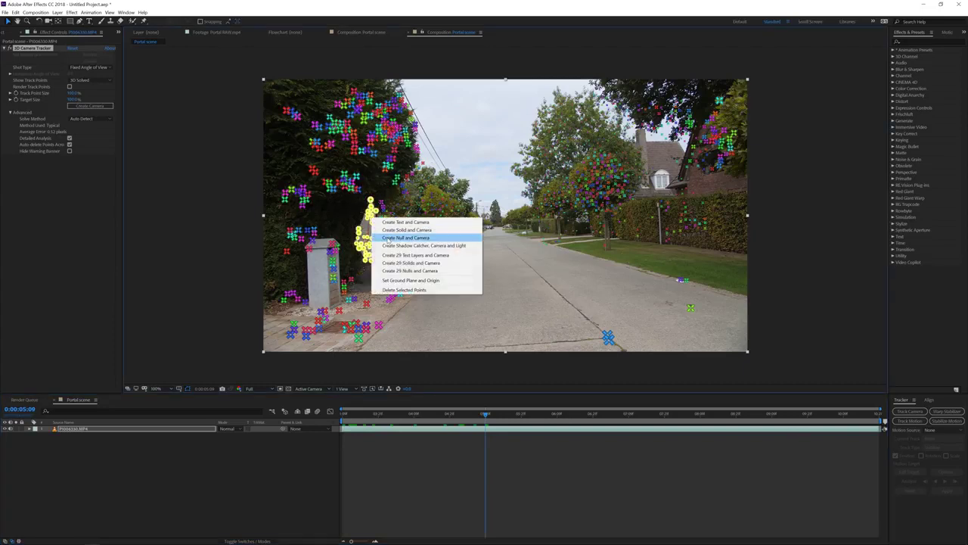
left_click(388, 239)
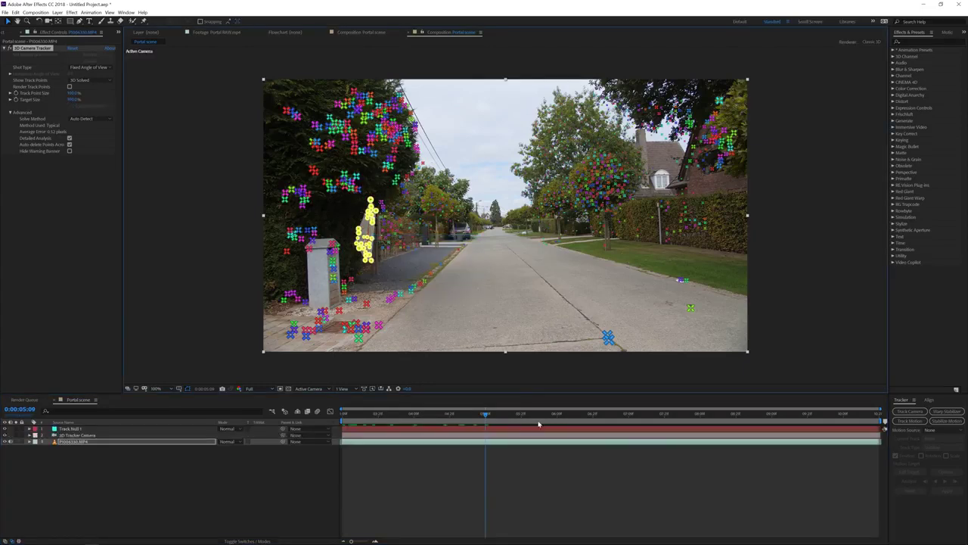
Step: At 0:00:06:17, add Portal RAW.mp4 as the top layer of the composition and set its blending mode to Screen
left_click_drag(485, 415, 581, 415)
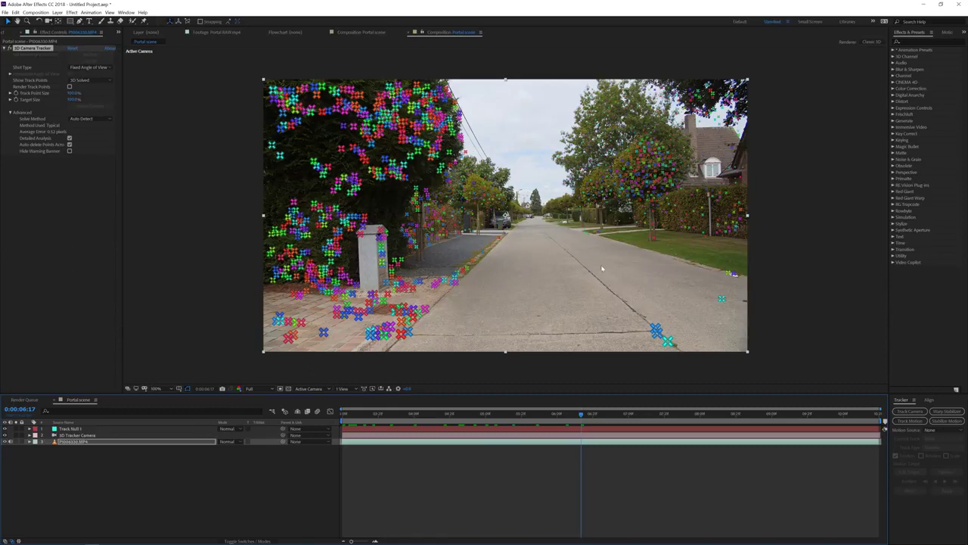
left_click(9, 32)
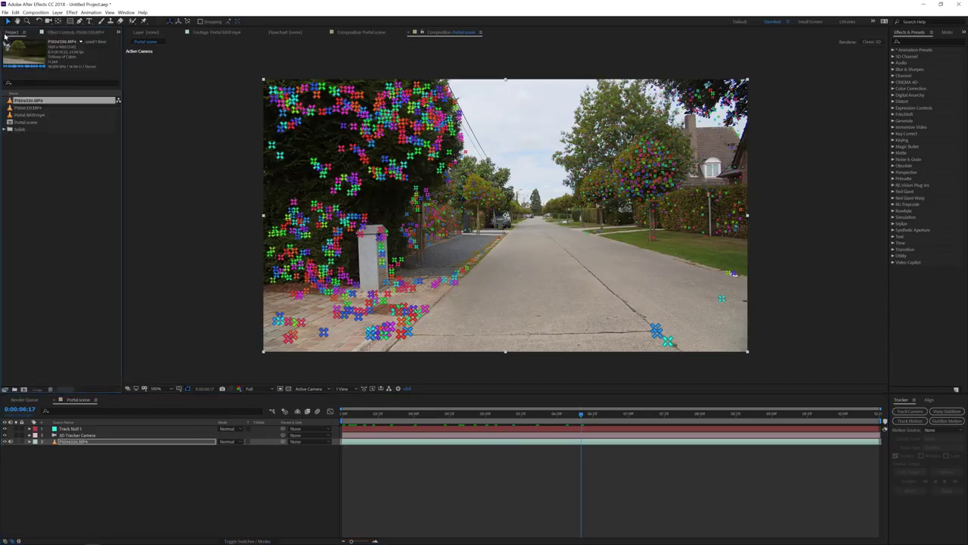
left_click(29, 115)
left_click_drag(29, 115, 108, 431)
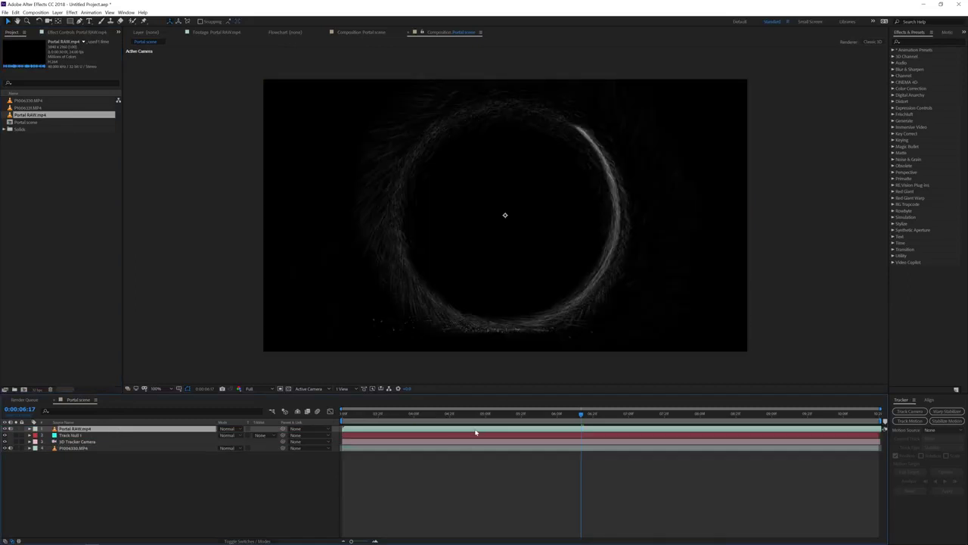
left_click(229, 429)
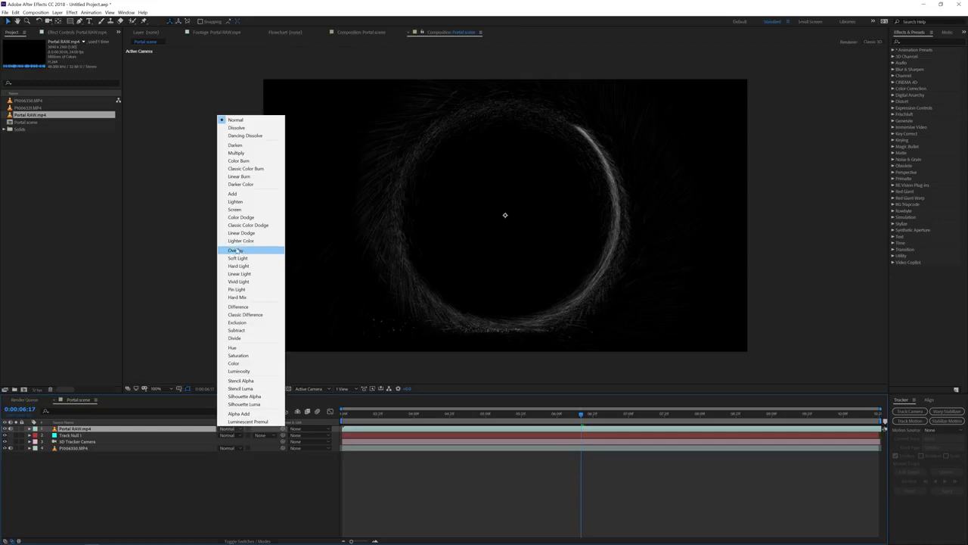
left_click(239, 210)
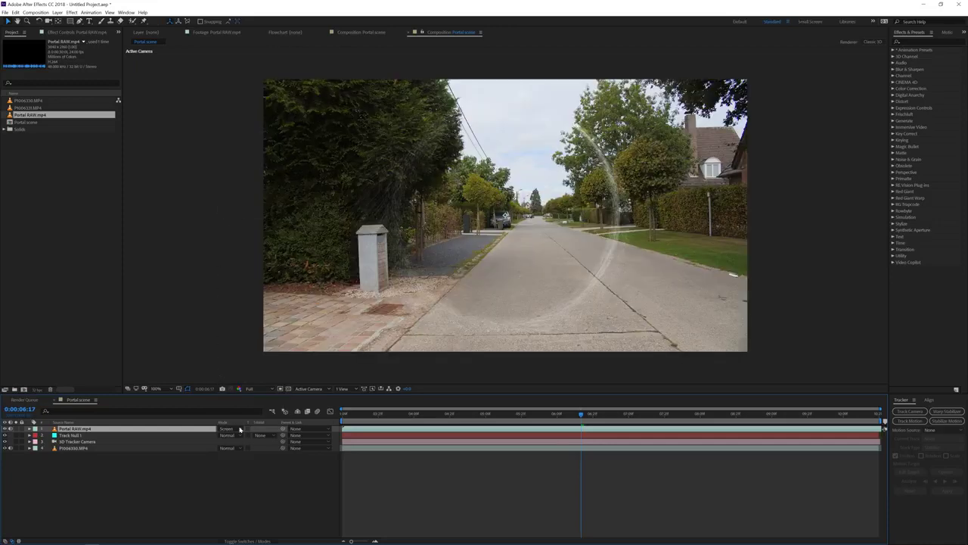
Step: Show the layer switches and make the Portal RAW.mp4 layer a 3D layer
key("F4")
key("F4")
key("F4")
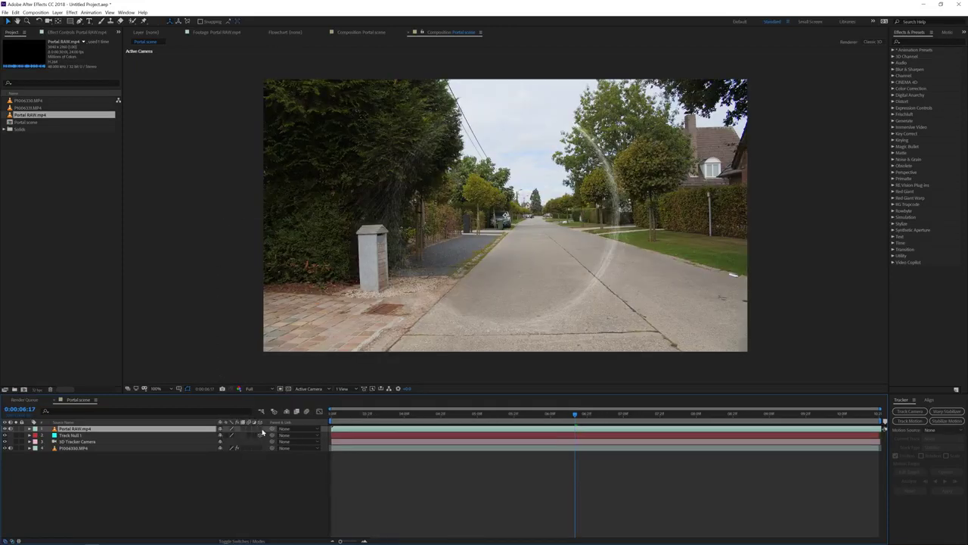
key("F4")
key("F4")
key("F4")
key("F4")
left_click(259, 430)
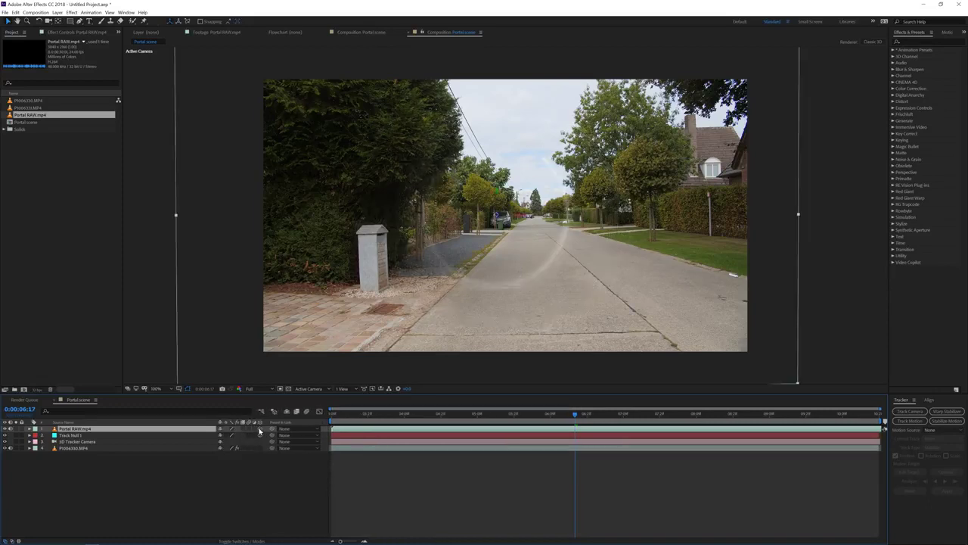
Step: Copy the Position value of Track Null 1 and paste it onto the Portal RAW.mp4 layer
left_click(72, 436)
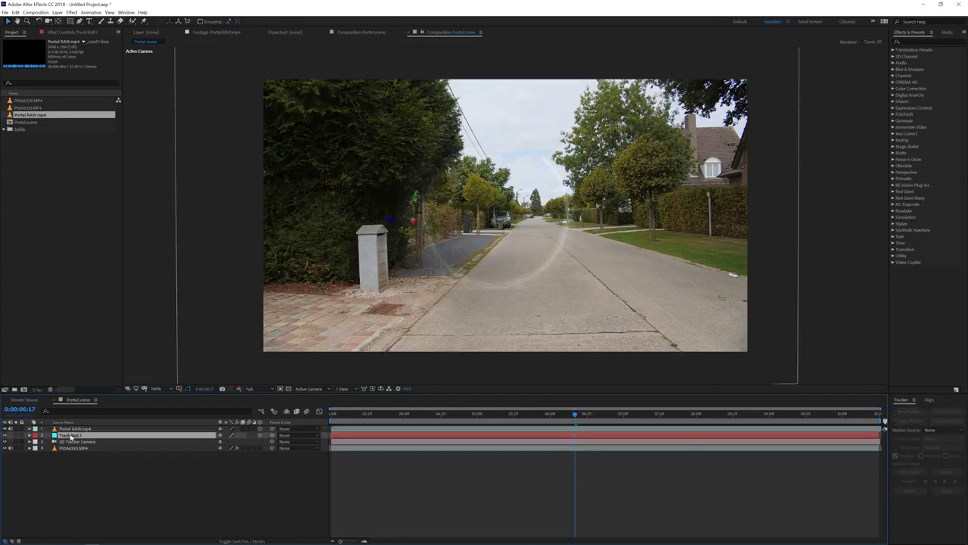
key("p")
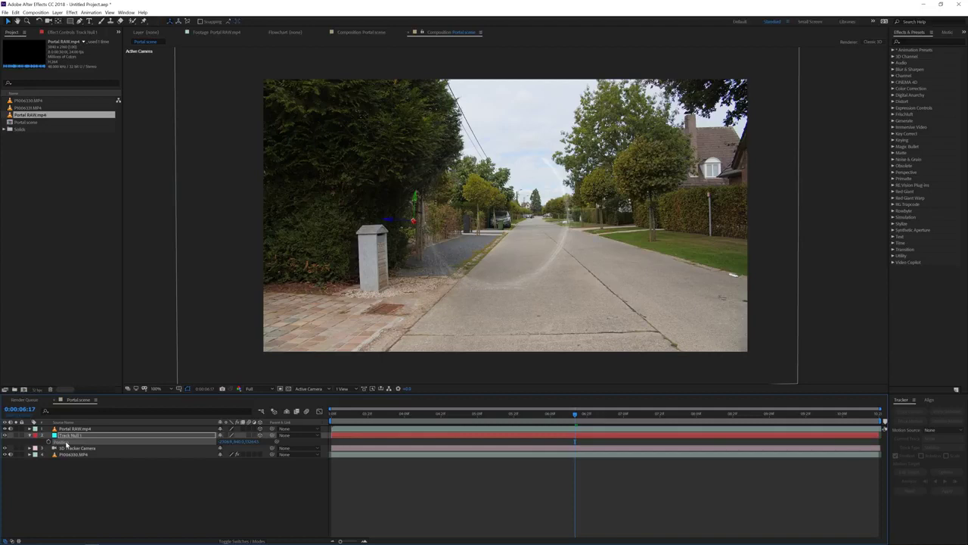
left_click(75, 429)
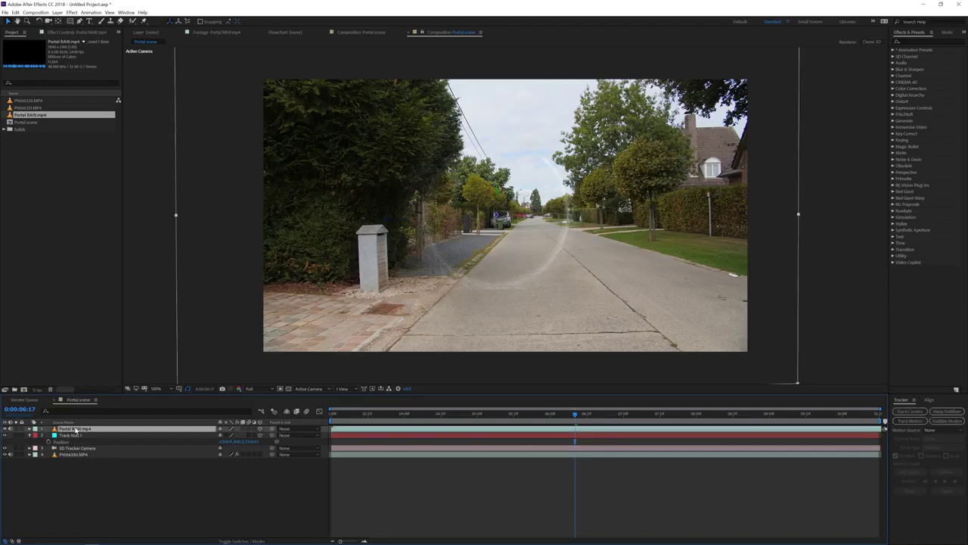
key("ctrl+v")
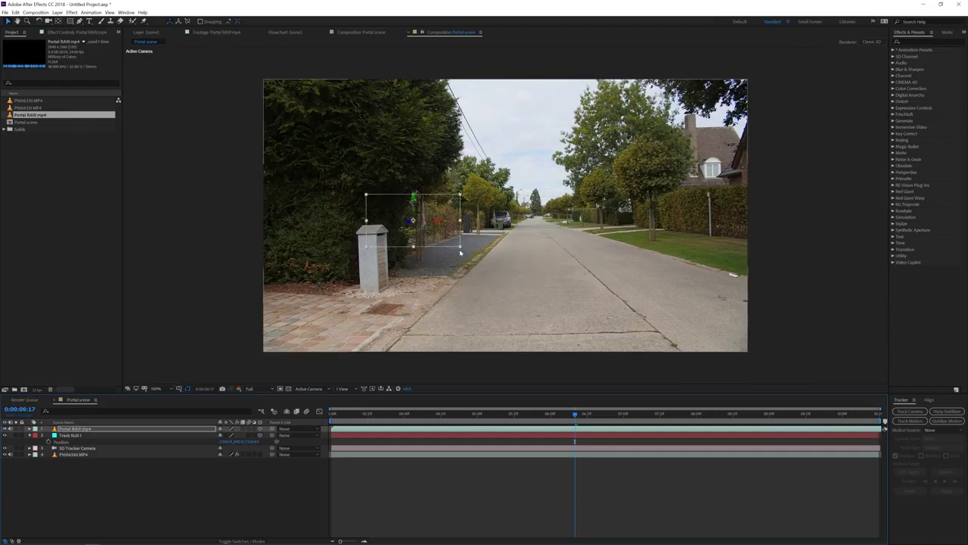
Step: Enlarge the Portal RAW.mp4 layer well beyond the frame and move it so the portal ring stands over the middle of the road
left_click_drag(461, 249, 962, 478)
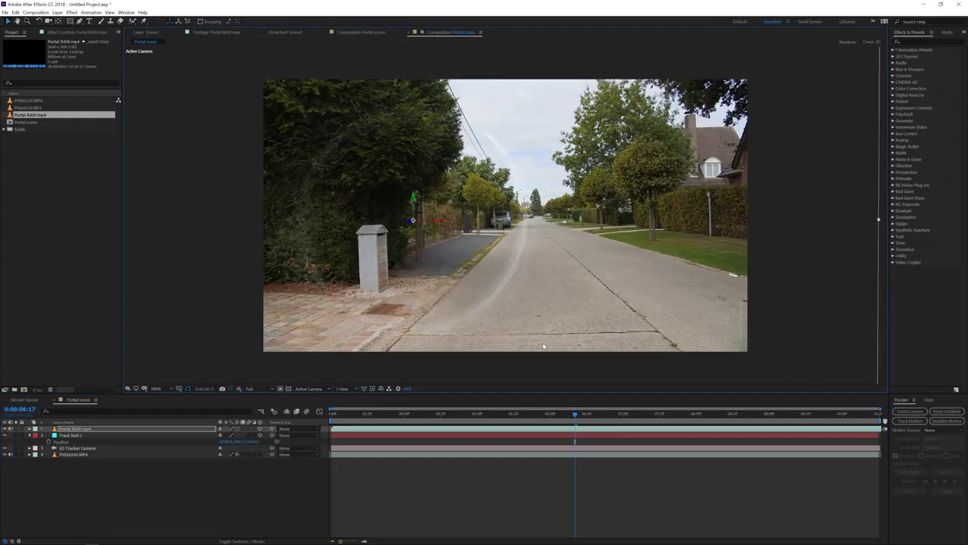
left_click_drag(425, 312, 573, 252)
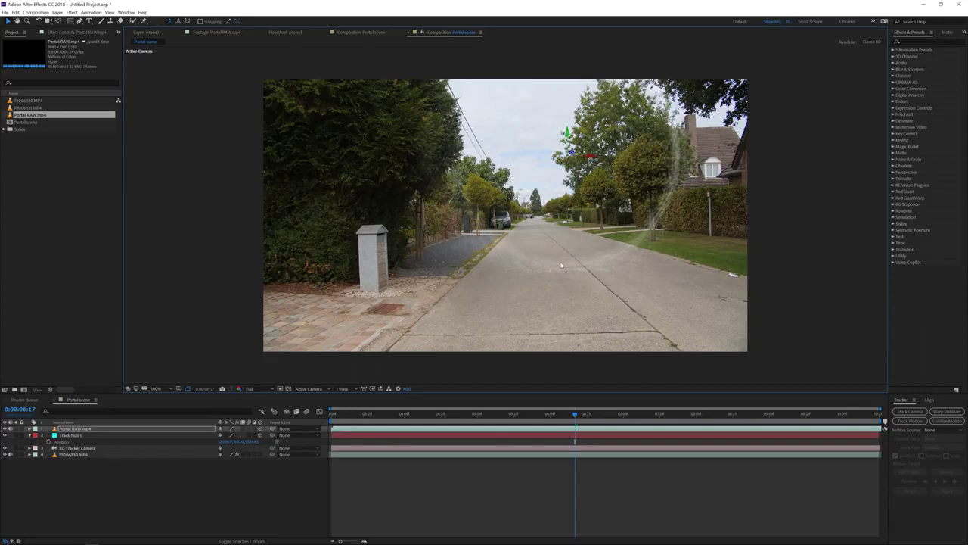
left_click_drag(561, 263, 563, 261)
Step: At 0:00:05:22, apply VC Color Vibrance to the Portal RAW.mp4 layer and set its color to orange
left_click_drag(575, 414, 517, 414)
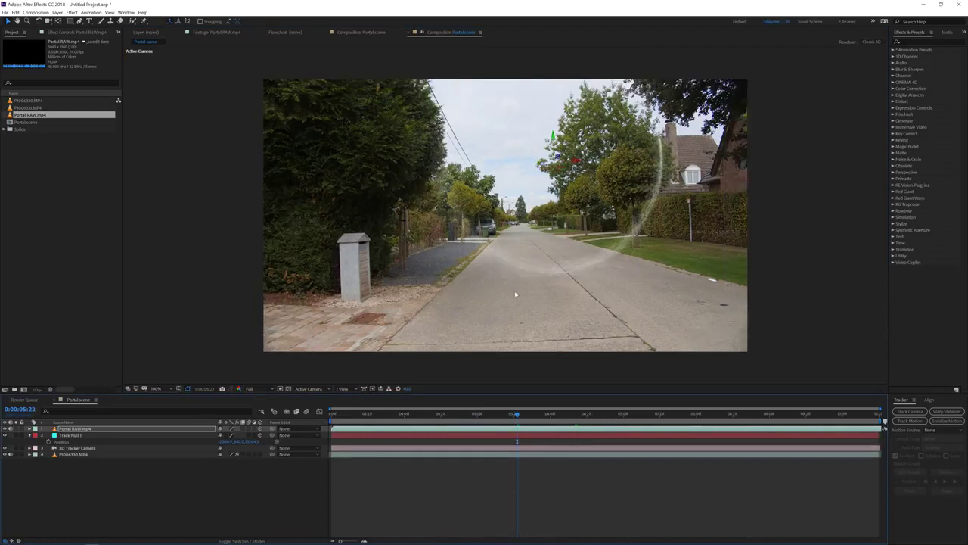
left_click(71, 13)
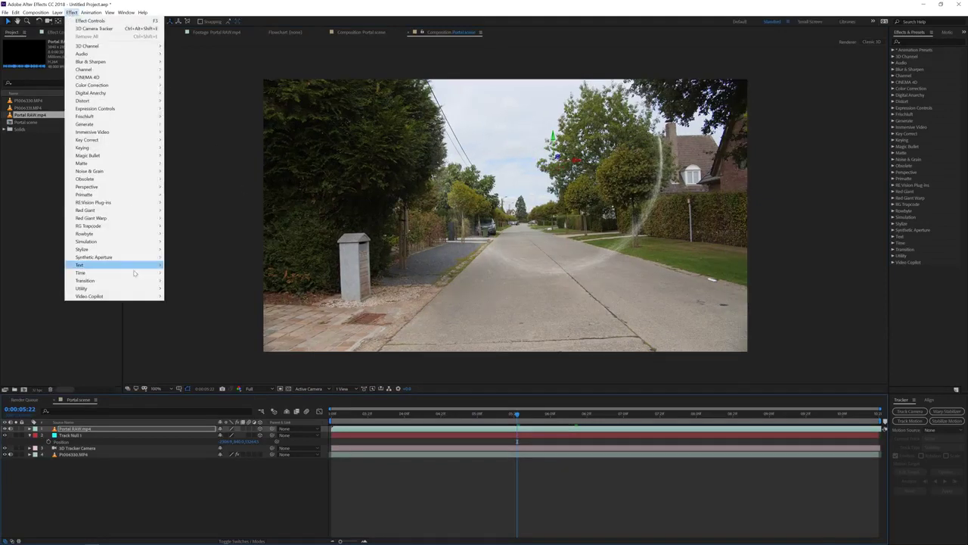
mouse_move(117, 298)
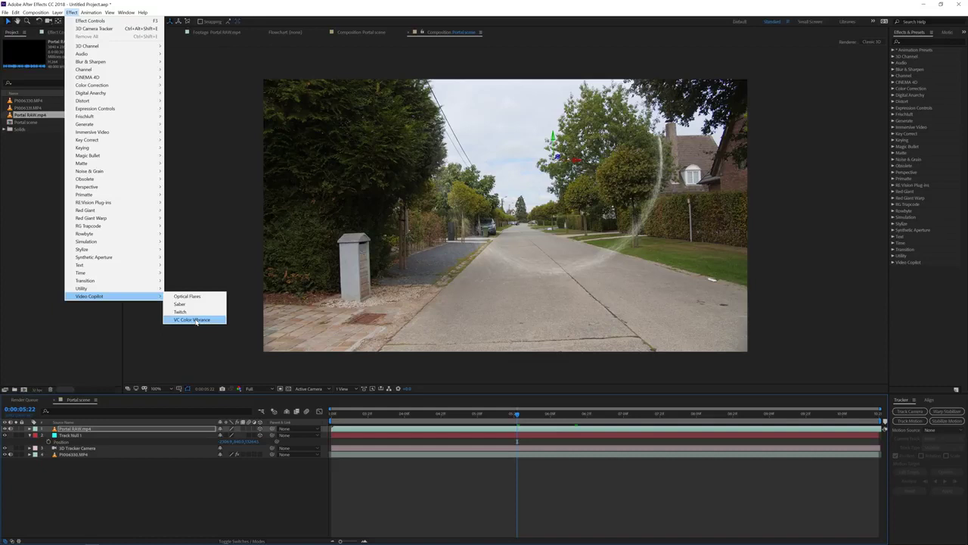
left_click(195, 320)
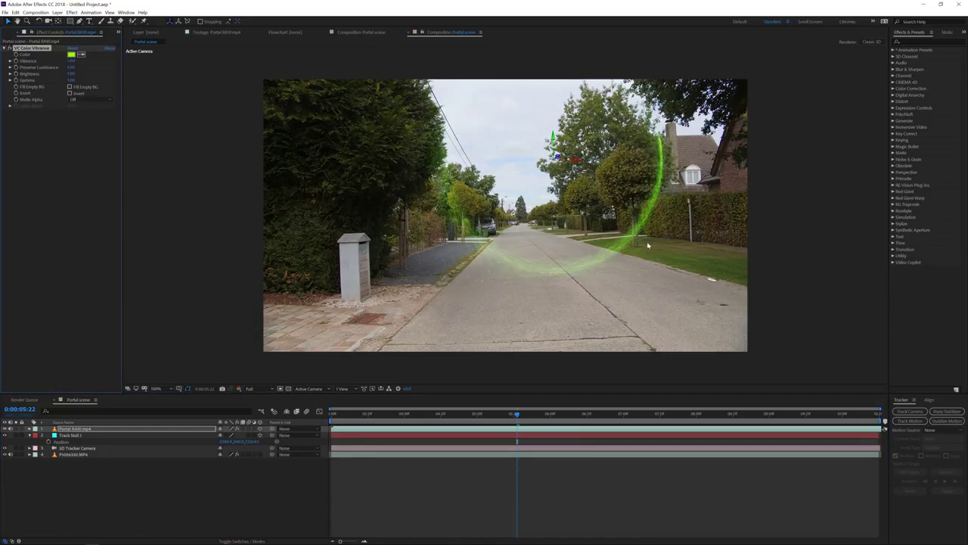
left_click(71, 54)
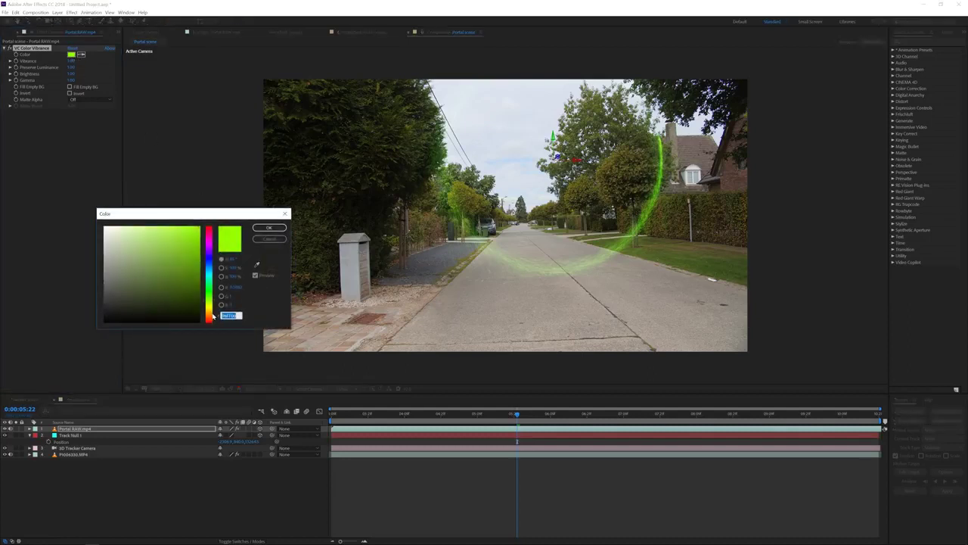
left_click(210, 315)
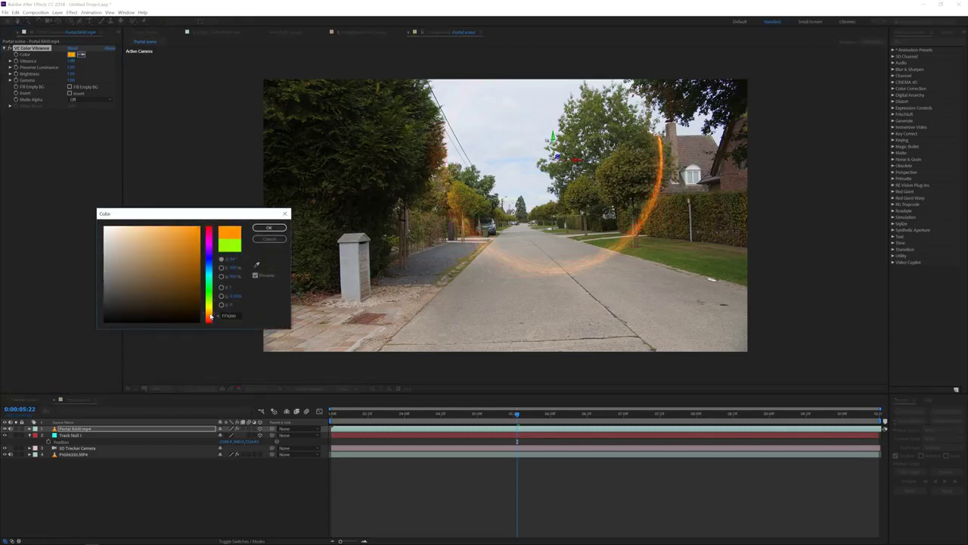
left_click(268, 228)
Step: Set the Portal RAW.mp4 layer's blending mode to Add, duplicate the layer and move the current time to 0:00:05:16
key("F4")
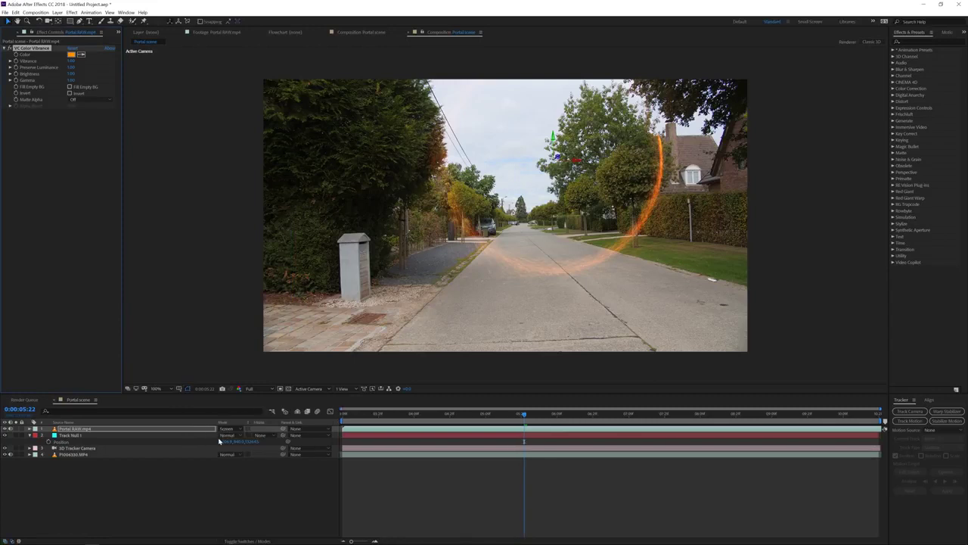
left_click(227, 429)
left_click(253, 194)
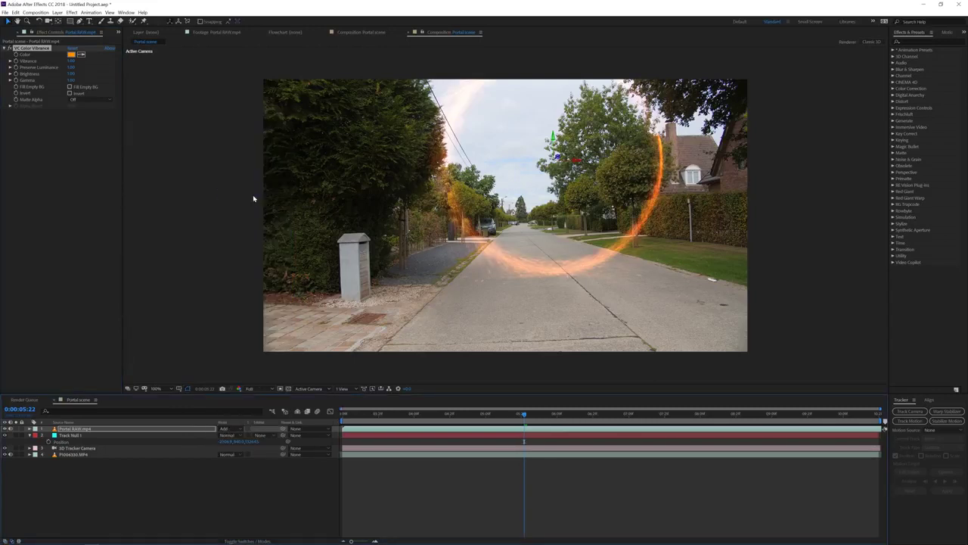
left_click(145, 430)
key("ctrl+d")
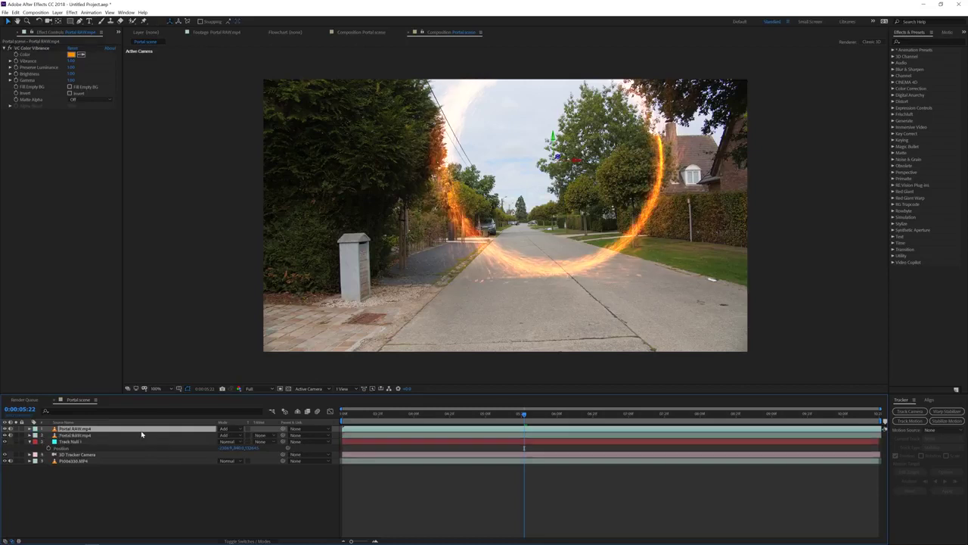
left_click_drag(548, 415, 506, 431)
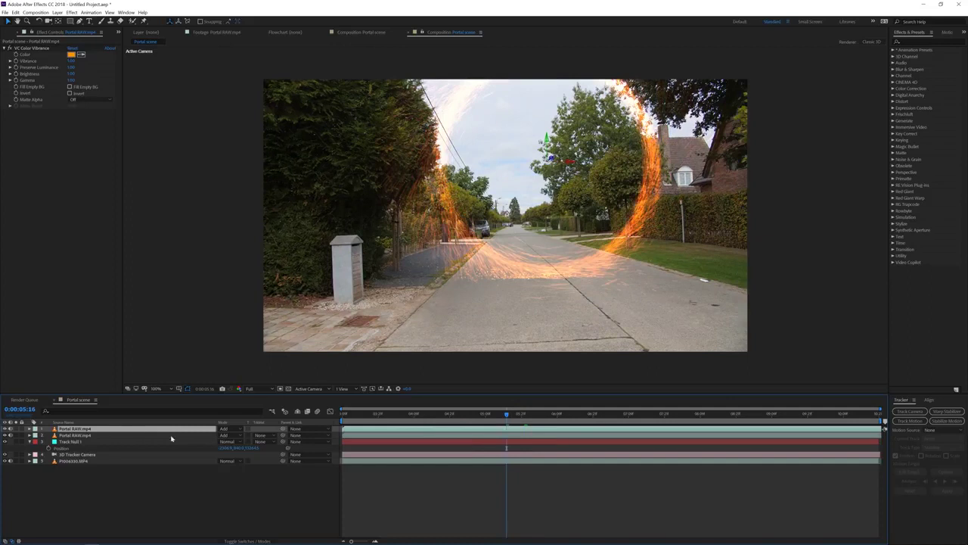
Step: Pre-compose both Portal RAW.mp4 layers, Track Null 1 and 3D Tracker Camera into a composition named Portal Track
left_click(76, 455, "shift")
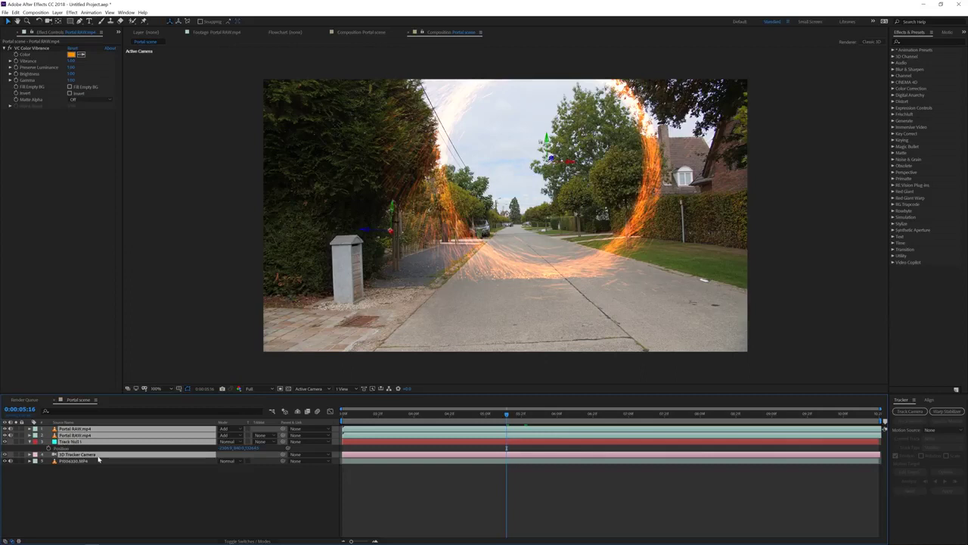
left_click(57, 12)
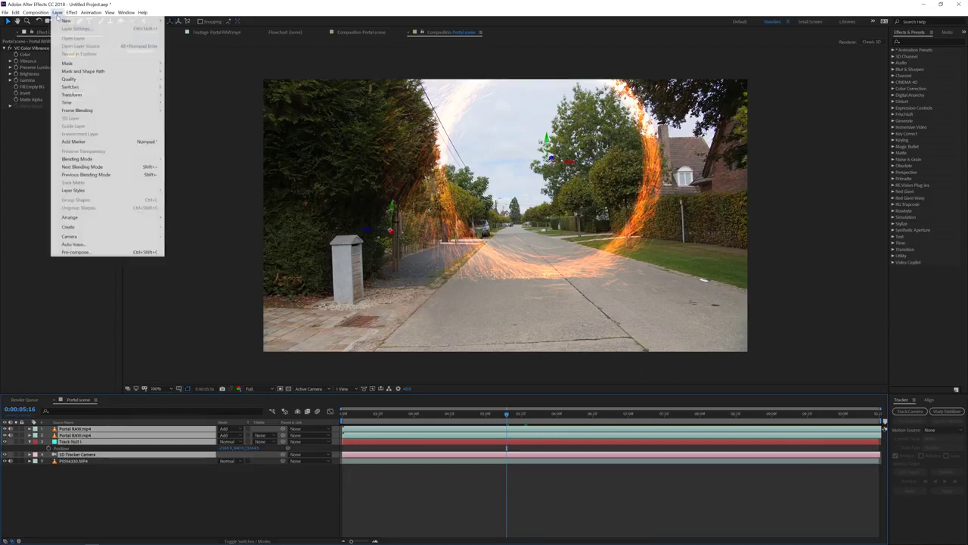
left_click(129, 252)
type("Portal Track")
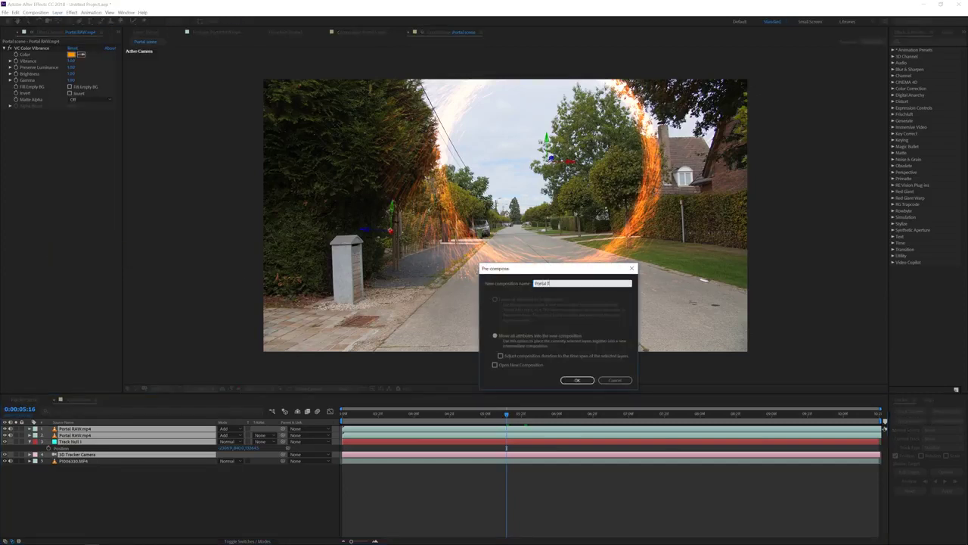
left_click(572, 380)
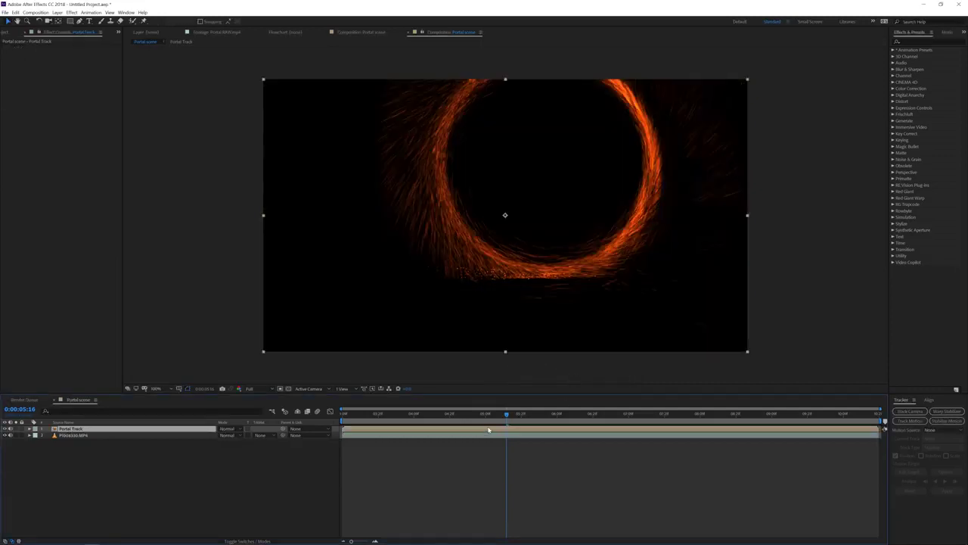
Step: Copy Track Null 1 and 3D Tracker Camera from the Portal Track composition into the Portal scene composition
double_click(488, 429)
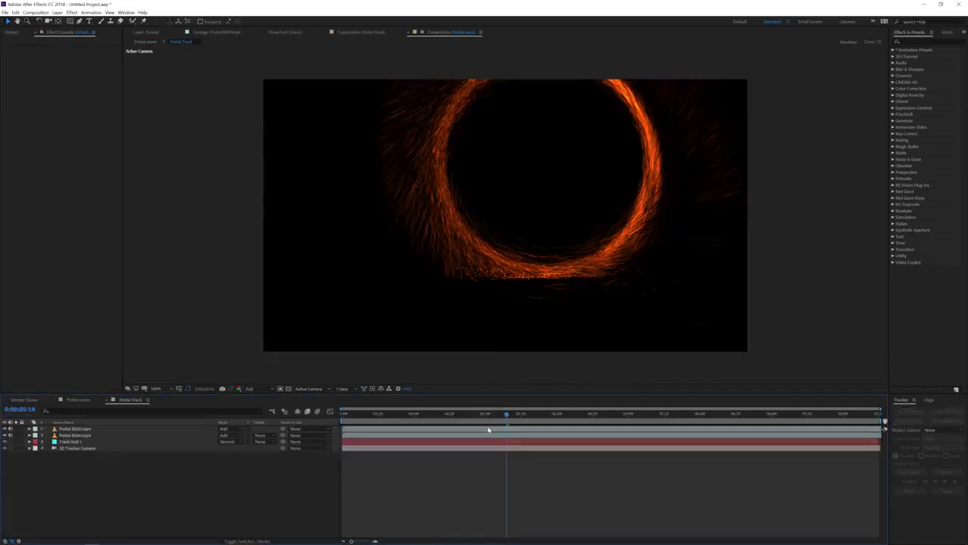
left_click(59, 442)
left_click(74, 448, "shift")
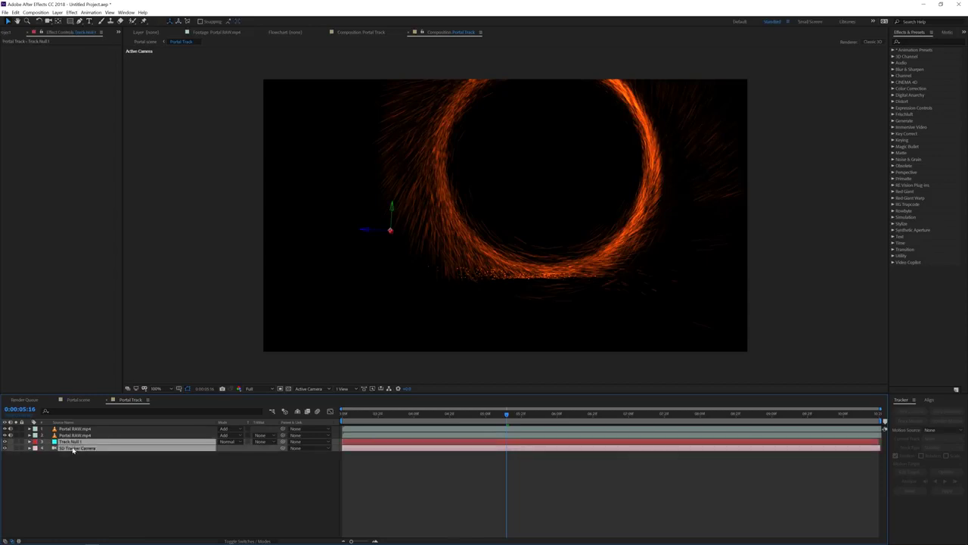
left_click(77, 400)
key("ctrl+v")
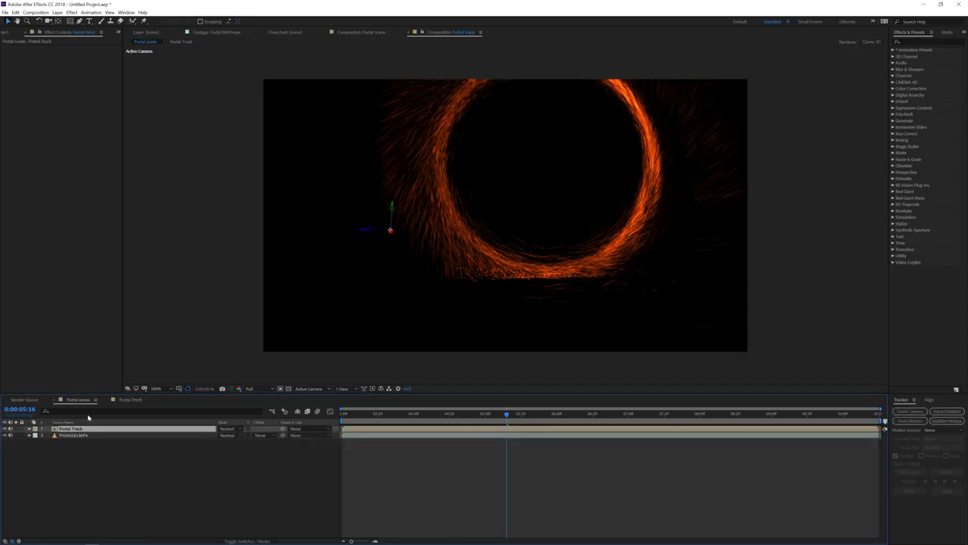
Step: Try the Screen blending mode on the Portal Track layer, and set it to Add instead
left_click(85, 443)
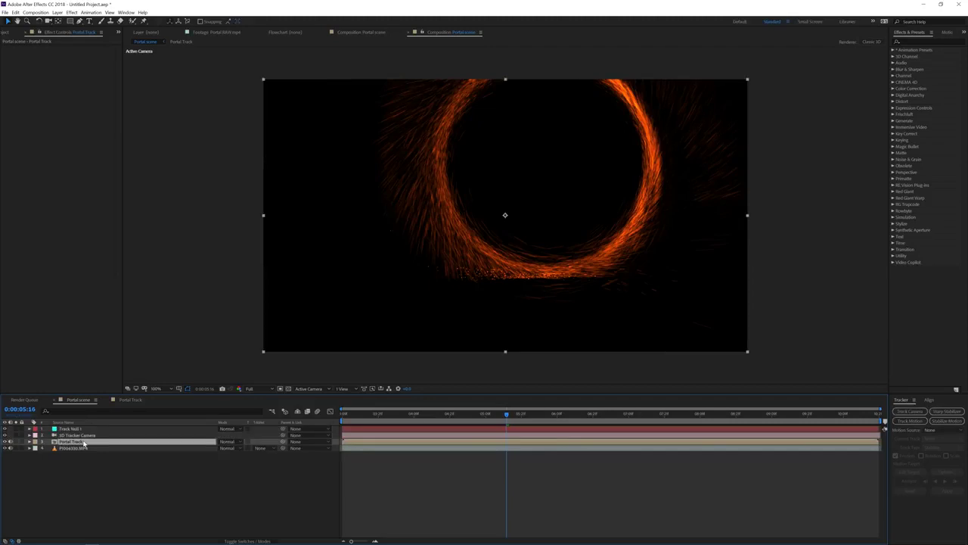
left_click(220, 444)
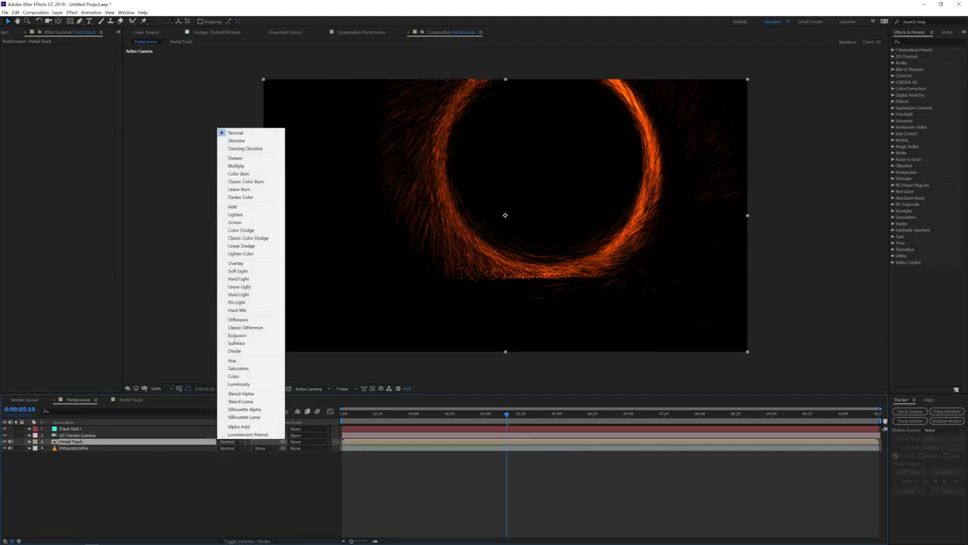
left_click(229, 227)
left_click(230, 441)
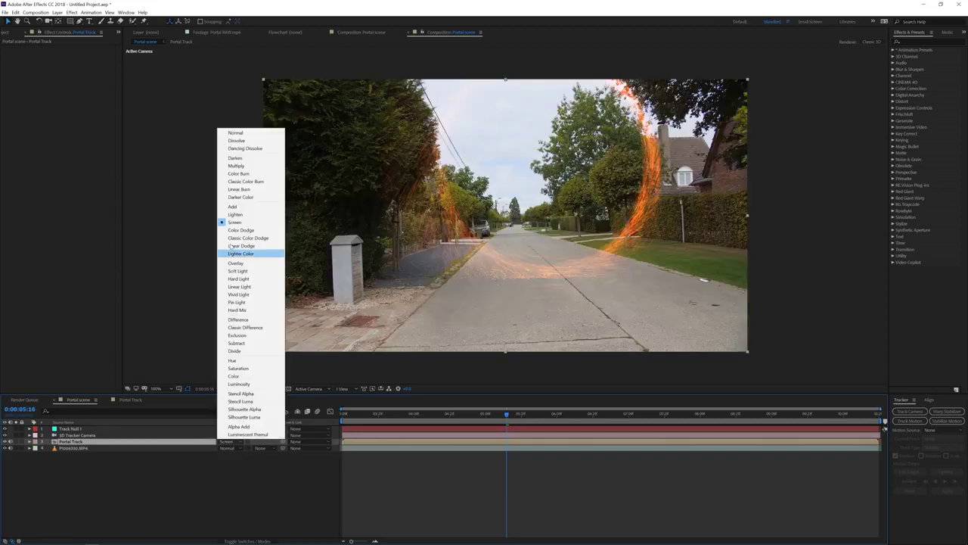
left_click(235, 210)
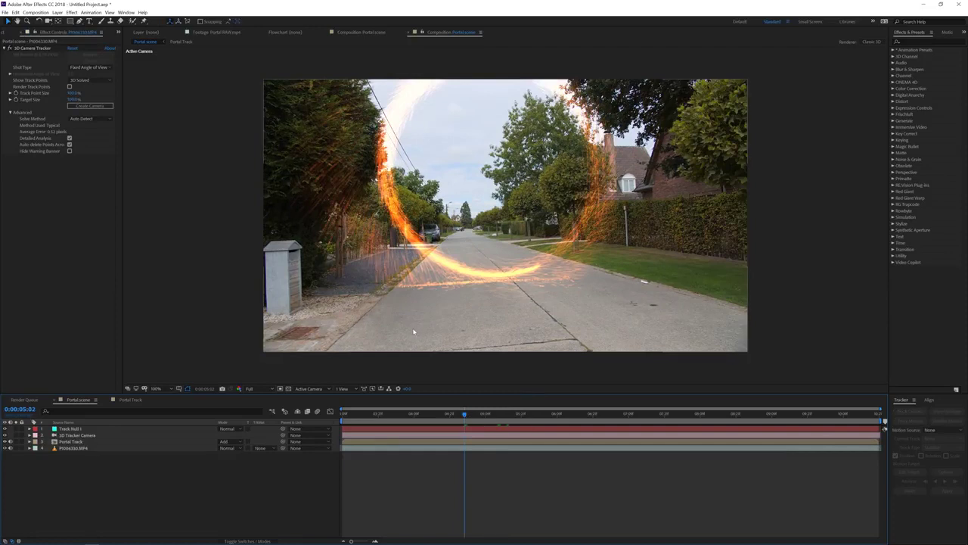
Step: Create a light orange solid named Reflection as the top layer of Portal scene and make it a 3D layer
left_click(57, 12)
mouse_move(60, 21)
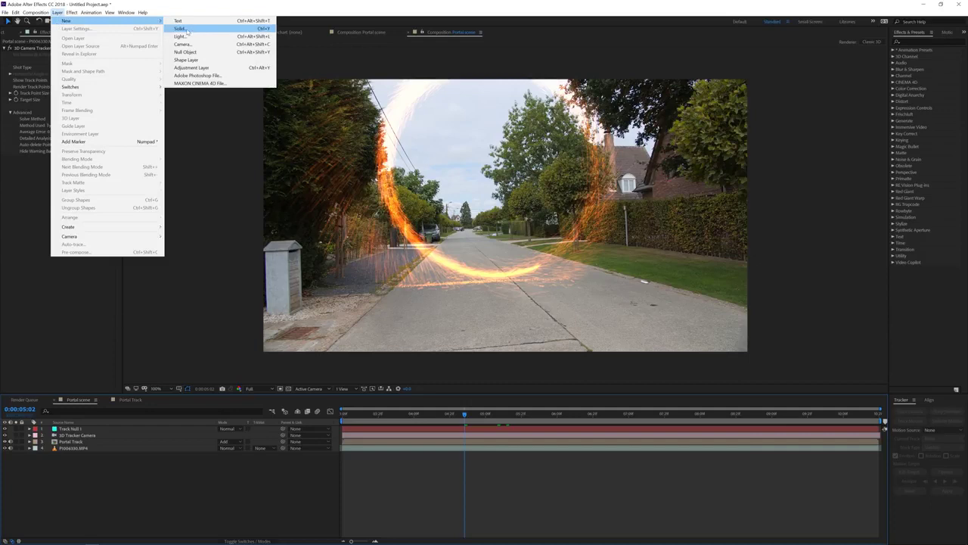
left_click(192, 32)
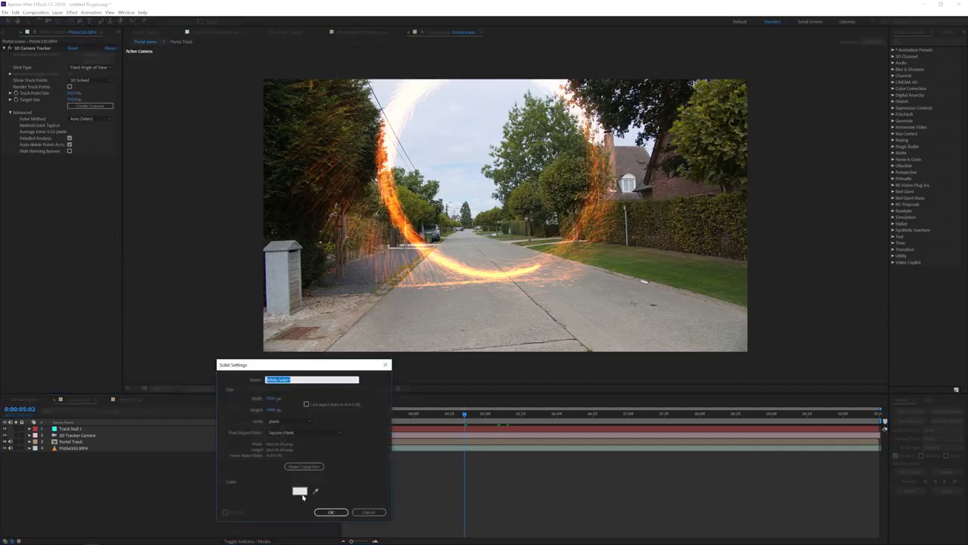
type("Null")
left_click(300, 490)
left_click(208, 313)
left_click_drag(181, 289, 179, 239)
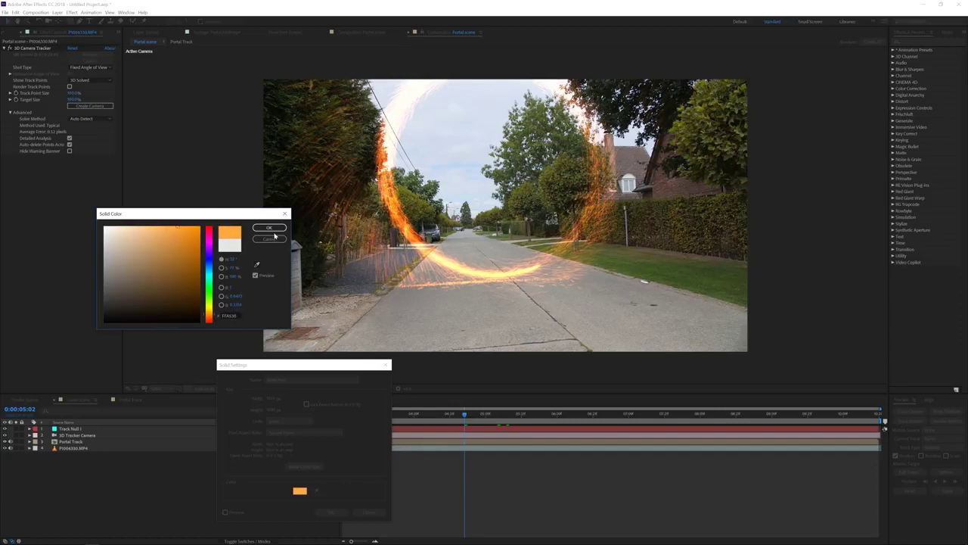
left_click(276, 230)
left_click(331, 512)
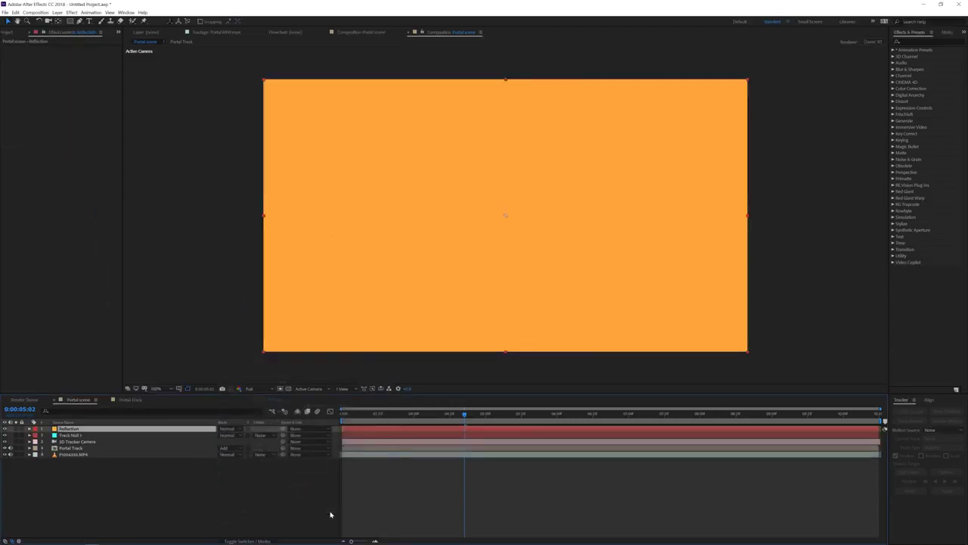
key("F4")
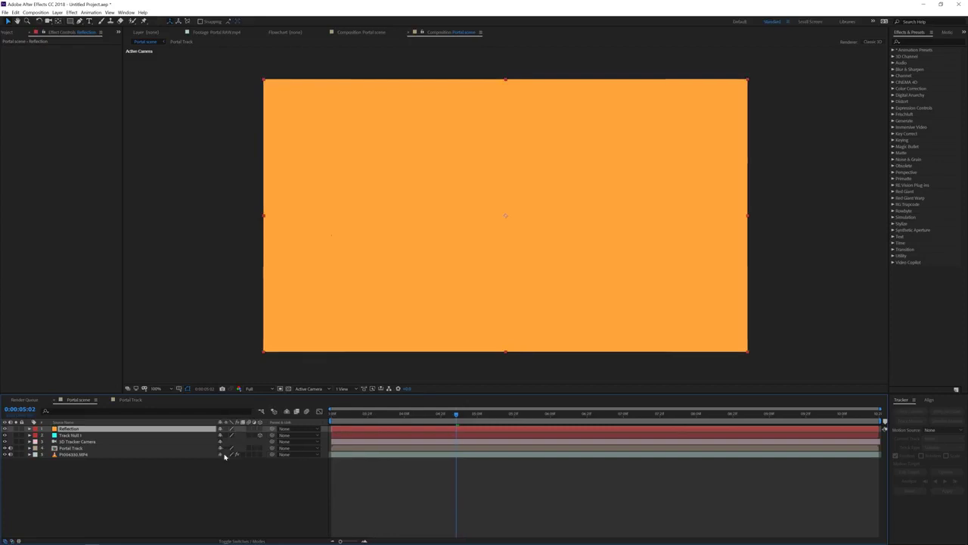
left_click(261, 429)
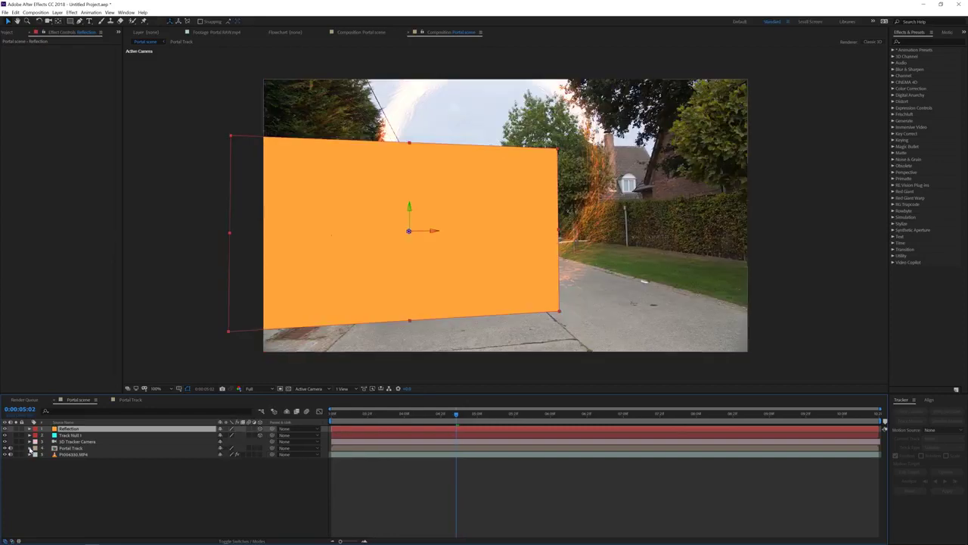
Step: Copy the Position of Track Null 1 and paste it onto the Reflection layer
left_click(72, 436)
key("p")
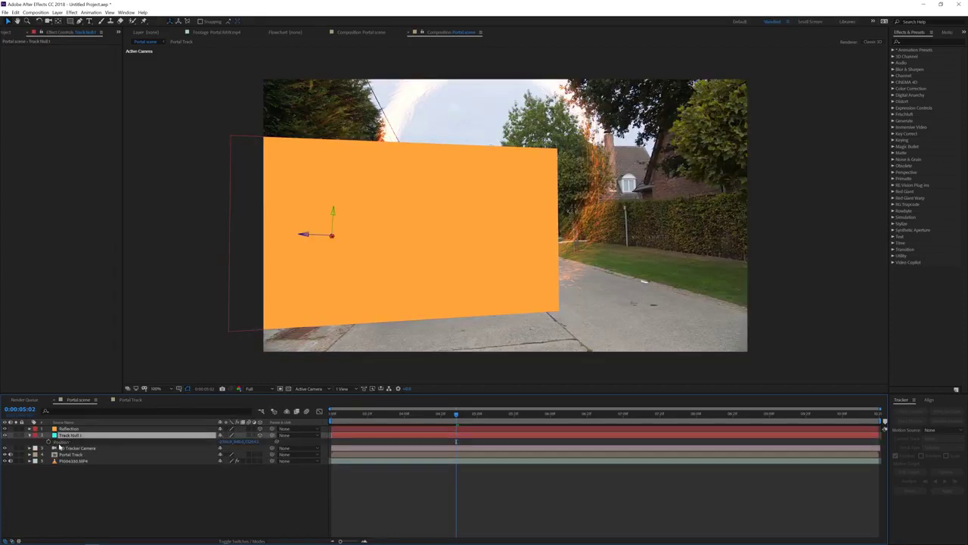
left_click(62, 443)
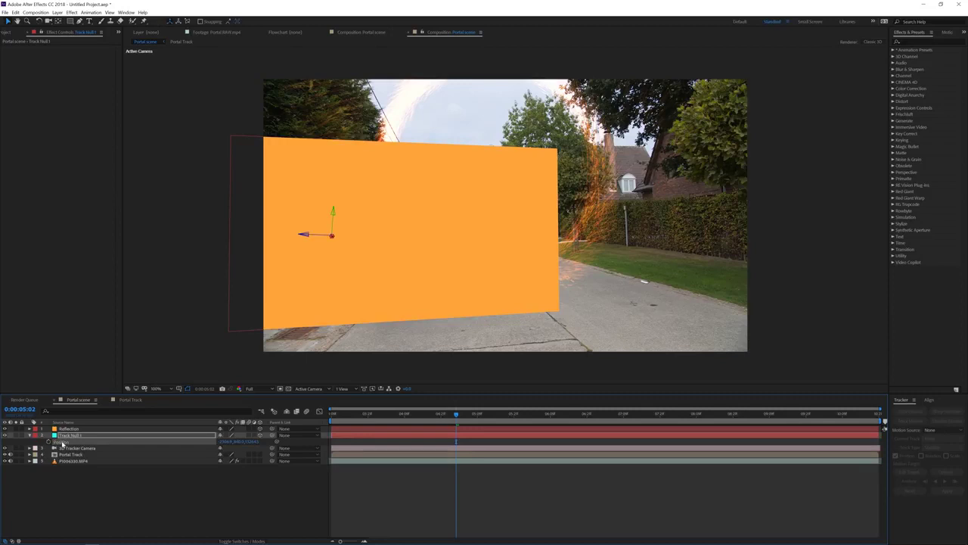
left_click(75, 429)
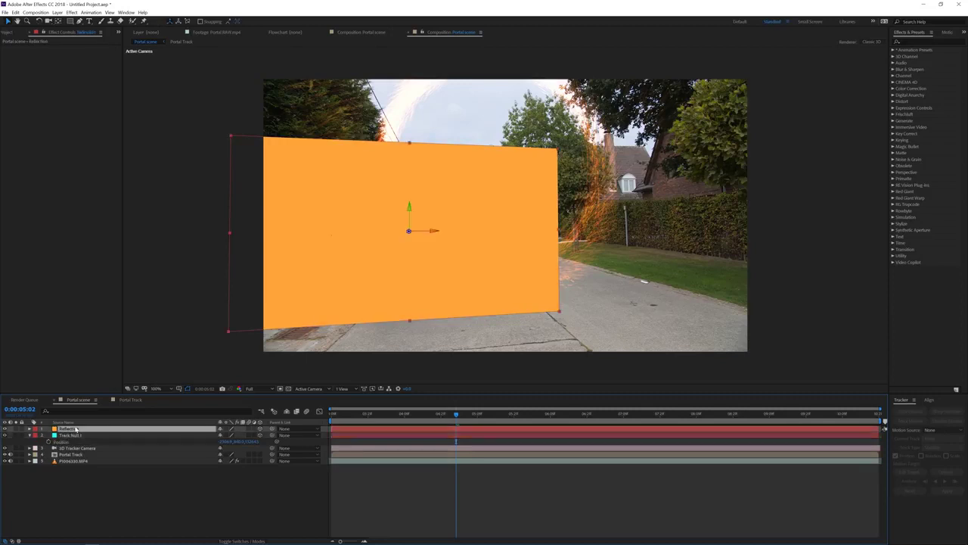
key("ctrl+v")
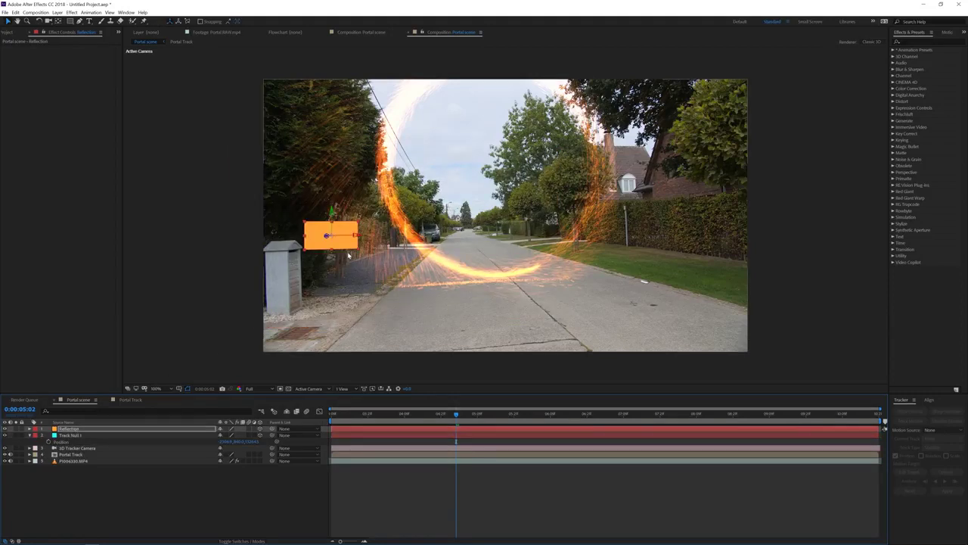
Step: Scale, move and rotate the Reflection solid so it lies flat on the road beneath the portal ring
left_click_drag(330, 251, 675, 307)
key("w")
key("v")
key("w")
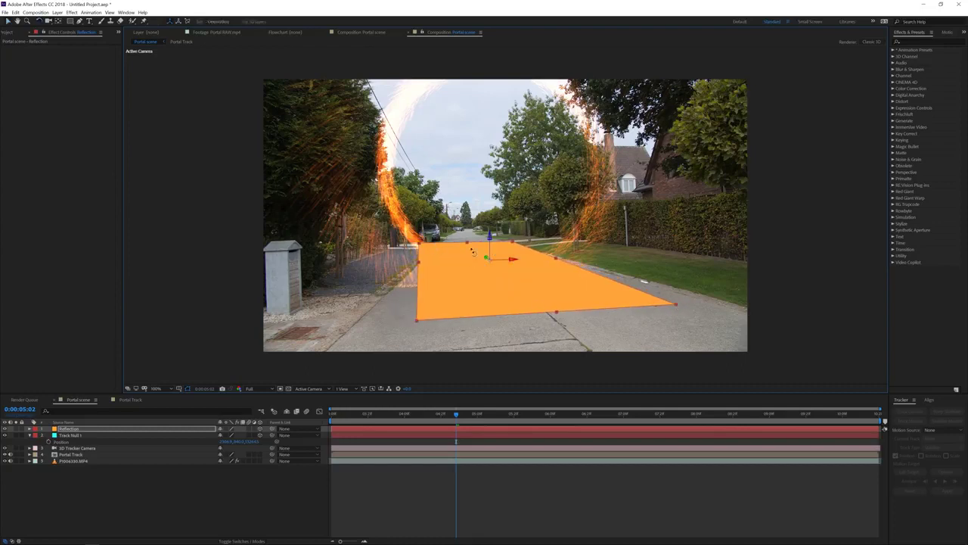
left_click_drag(503, 259, 488, 251)
key("v")
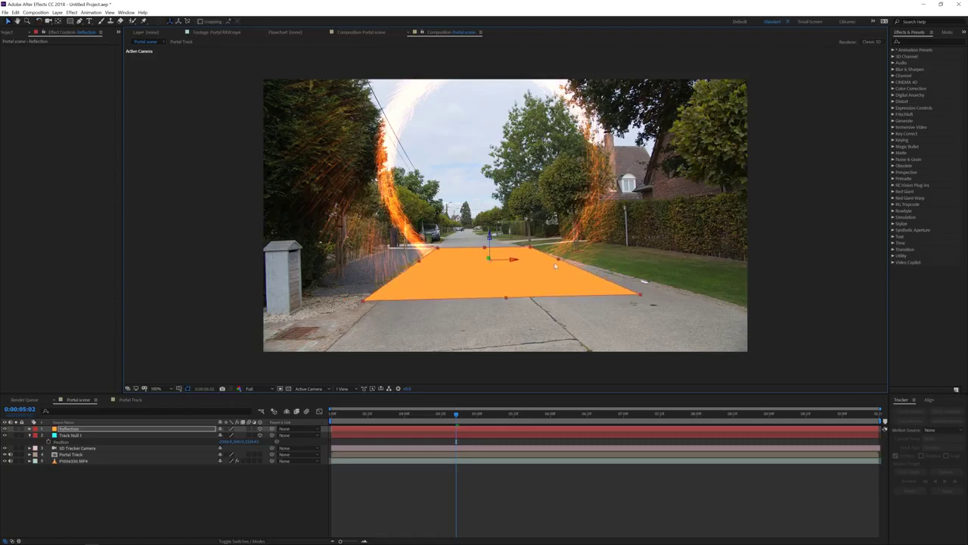
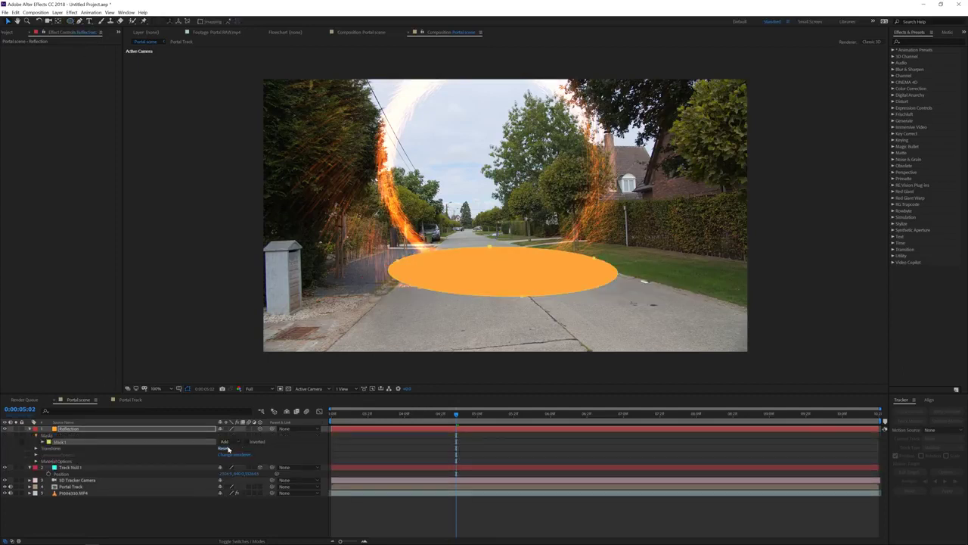
Step: Soften the Reflection layer's elliptical mask with a large feather and contract it with a negative mask expansion
key("m")
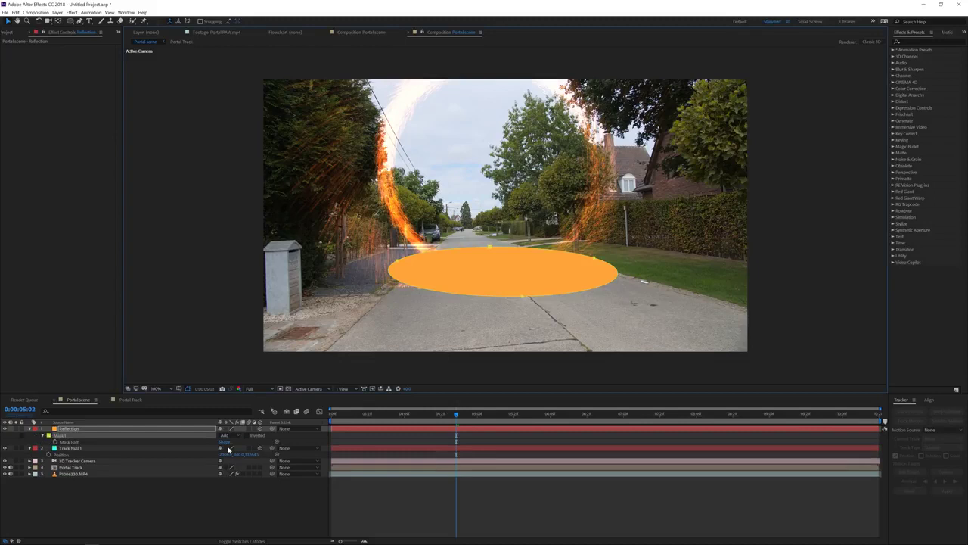
key("m")
key("m")
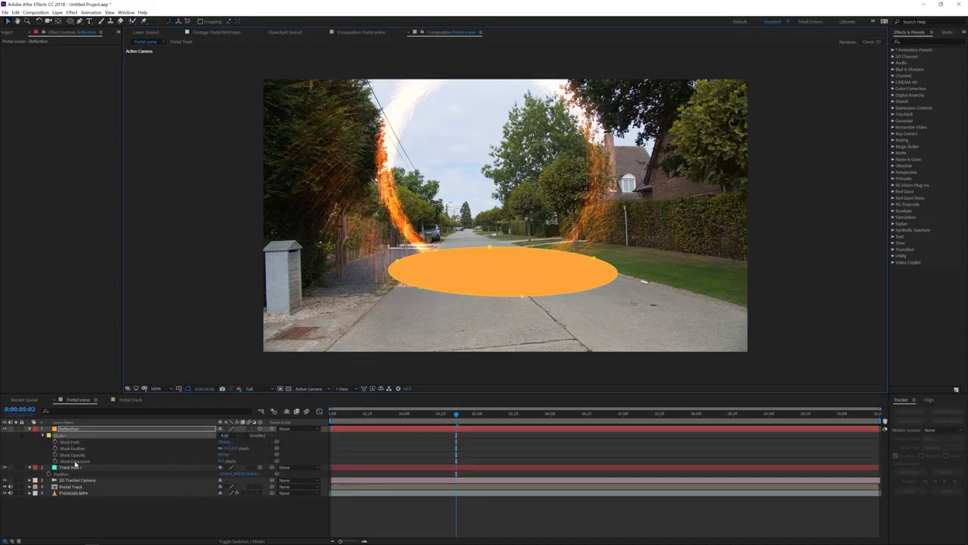
left_click_drag(236, 448, 305, 445)
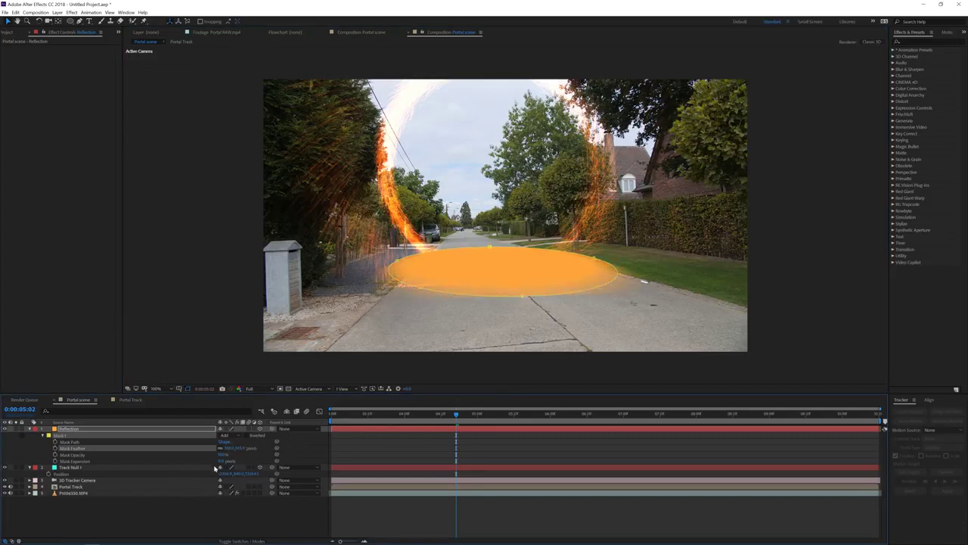
left_click_drag(224, 460, 167, 462)
left_click_drag(239, 448, 220, 462)
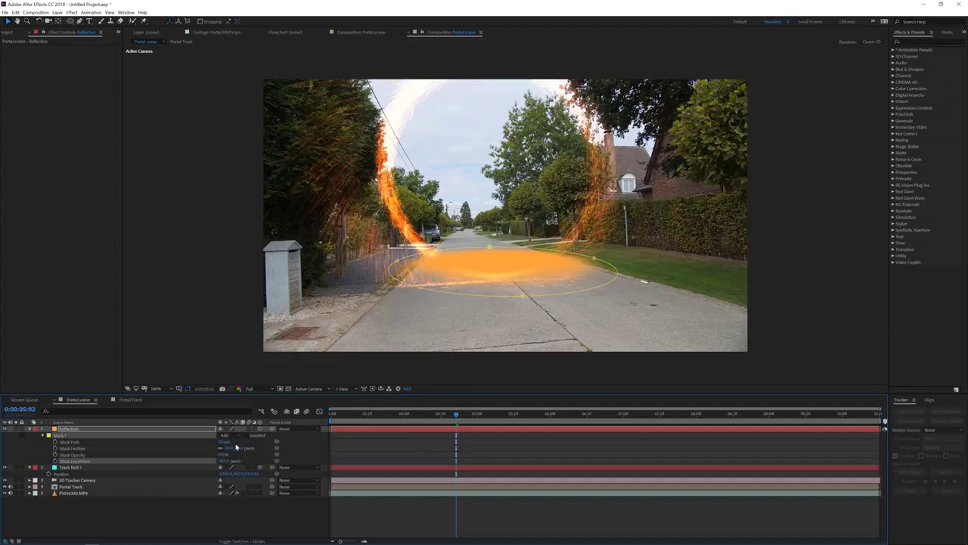
Step: Enlarge the Reflection layer on the road and pull the side points of its mask inward toward the road edges
left_click(182, 432)
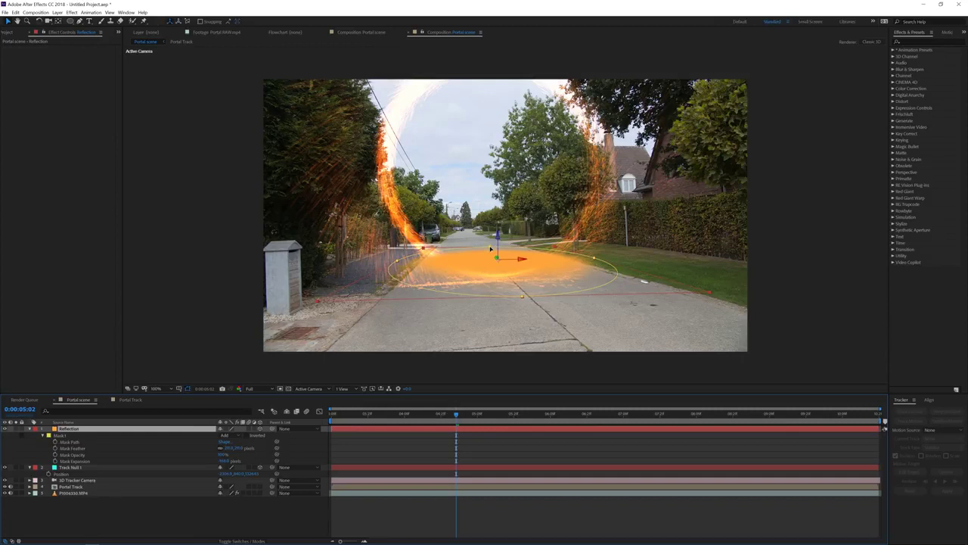
left_click_drag(497, 260, 967, 386)
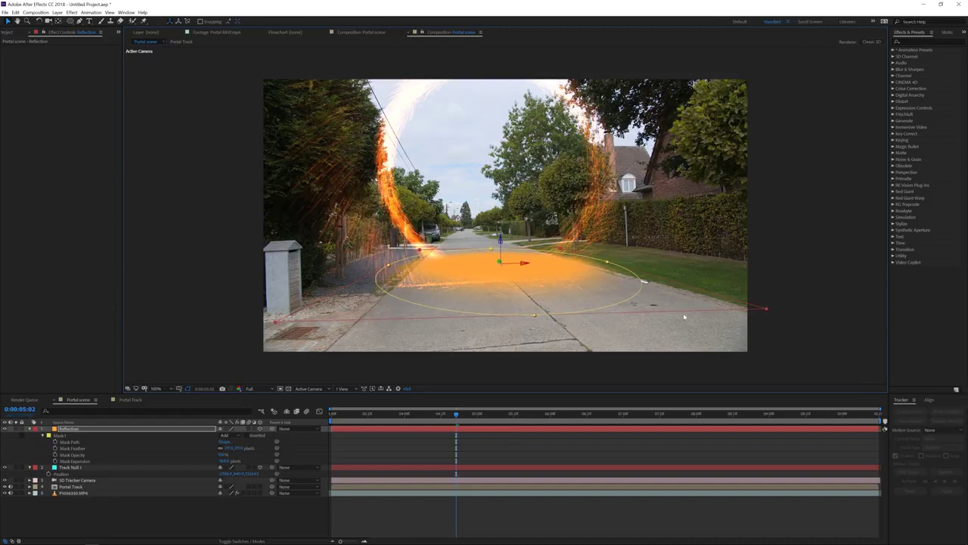
left_click_drag(500, 263, 967, 310)
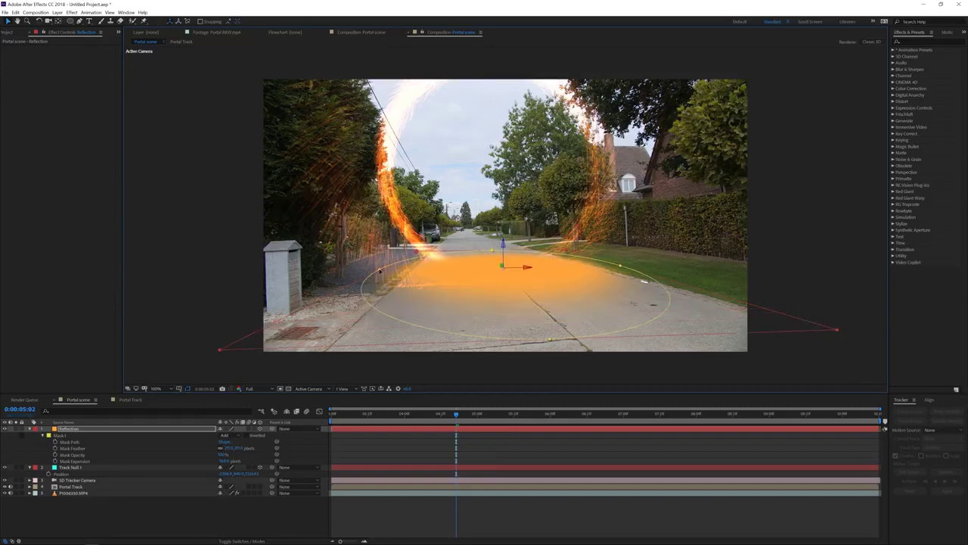
left_click(381, 270)
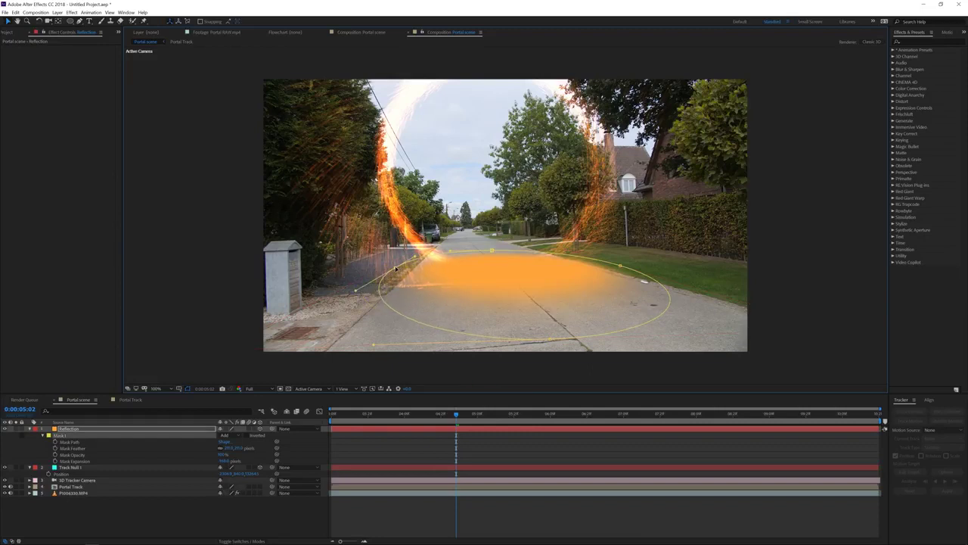
left_click_drag(620, 268, 611, 268)
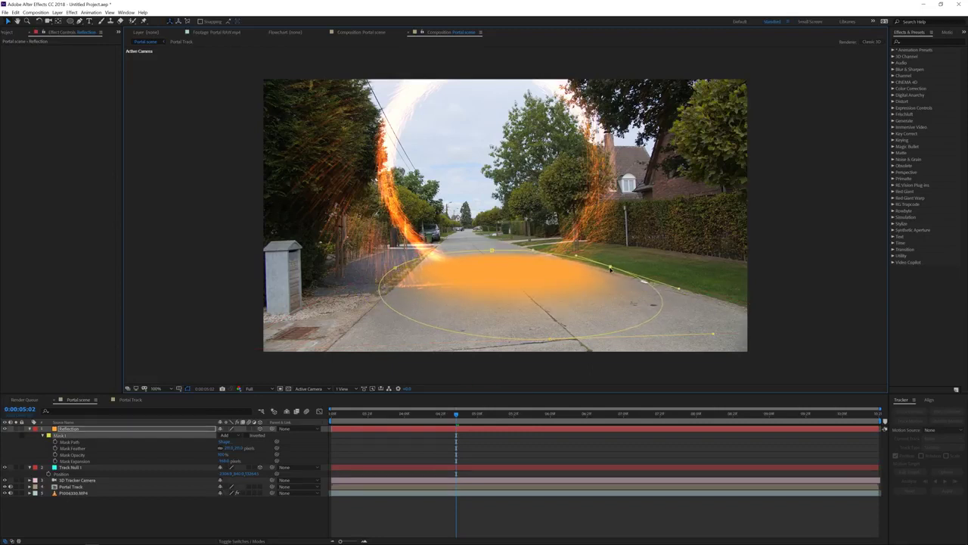
Step: Set the Reflection layer's blending mode to Add and place the layer between Portal Track and the P1006330.MP4 footage
key("F4")
left_click(230, 430)
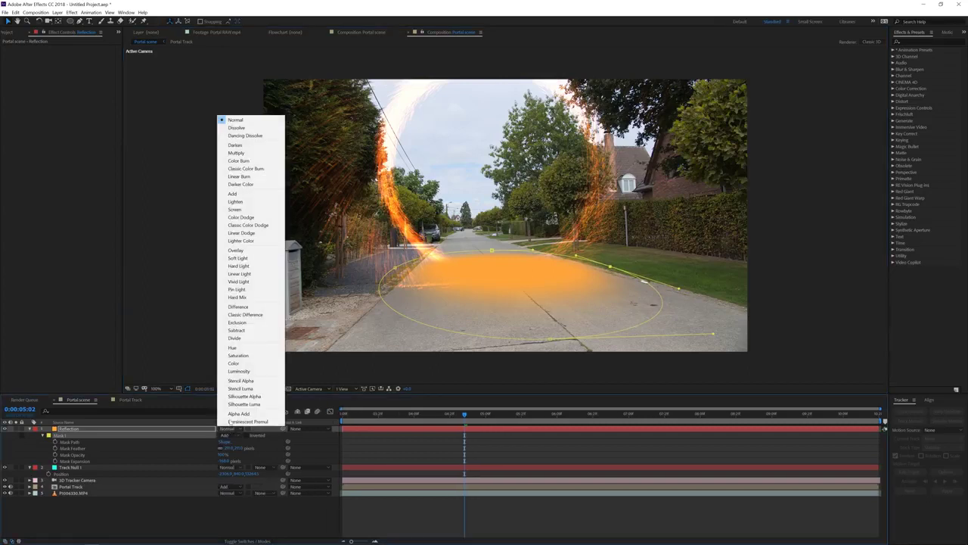
left_click(251, 196)
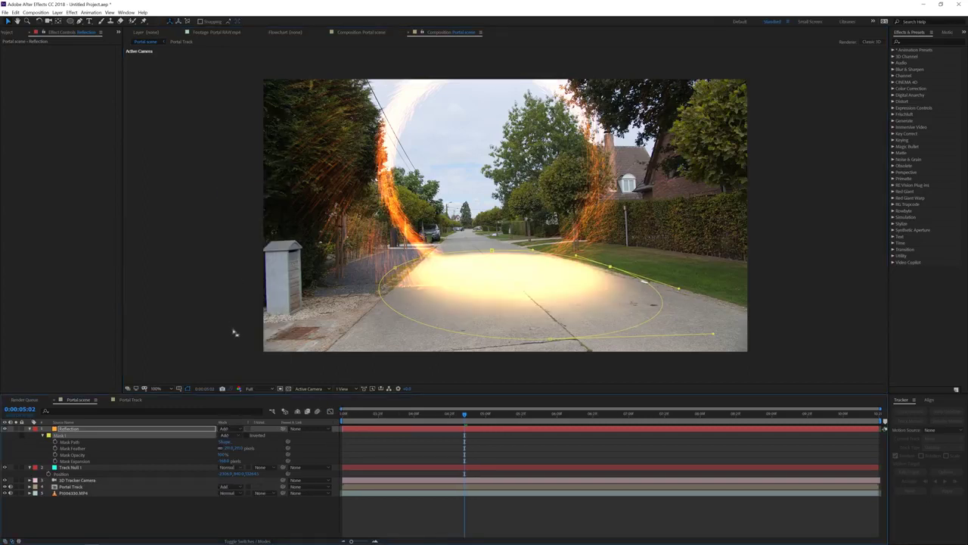
left_click_drag(103, 430, 89, 492)
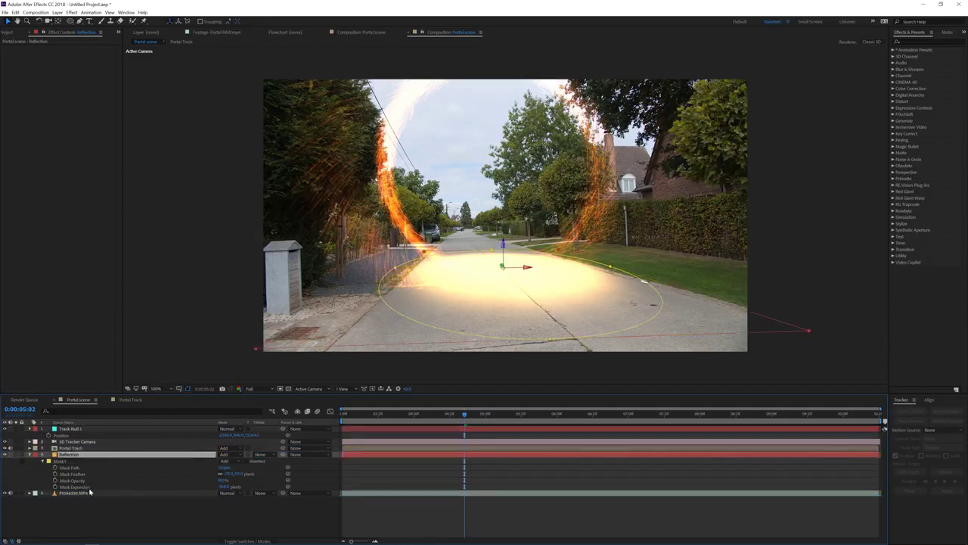
Step: Duplicate the P1006330.MP4 footage layer and apply the Tint effect to the upper copy
left_click(89, 492)
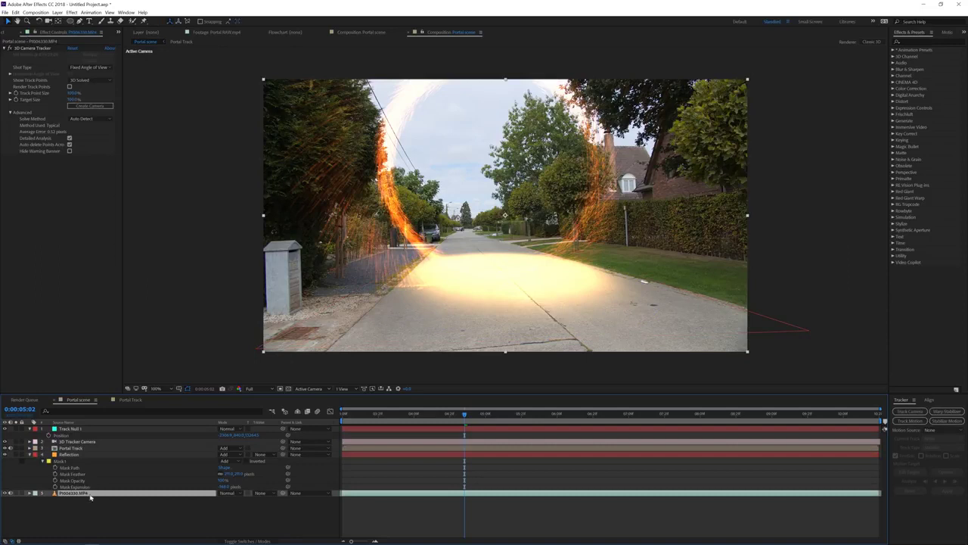
key("ctrl+d")
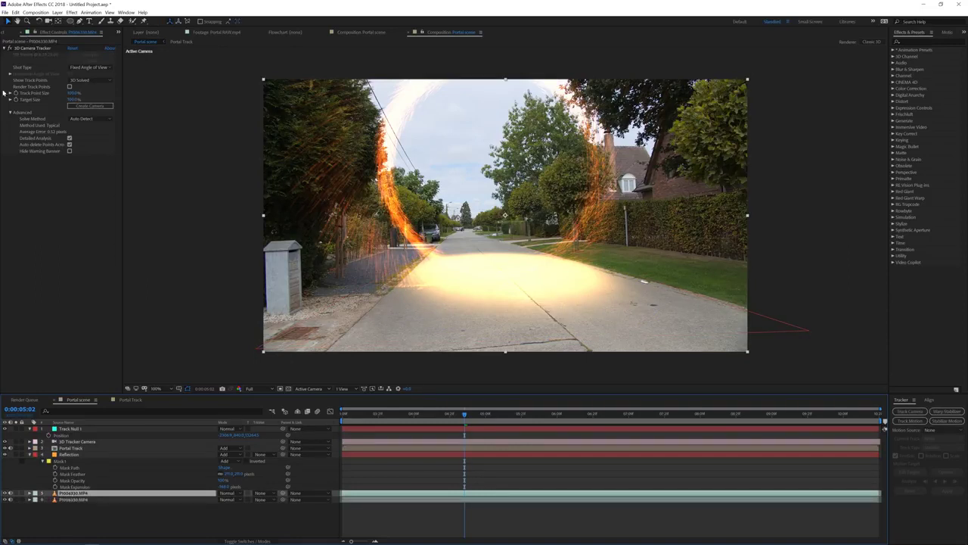
left_click(15, 12)
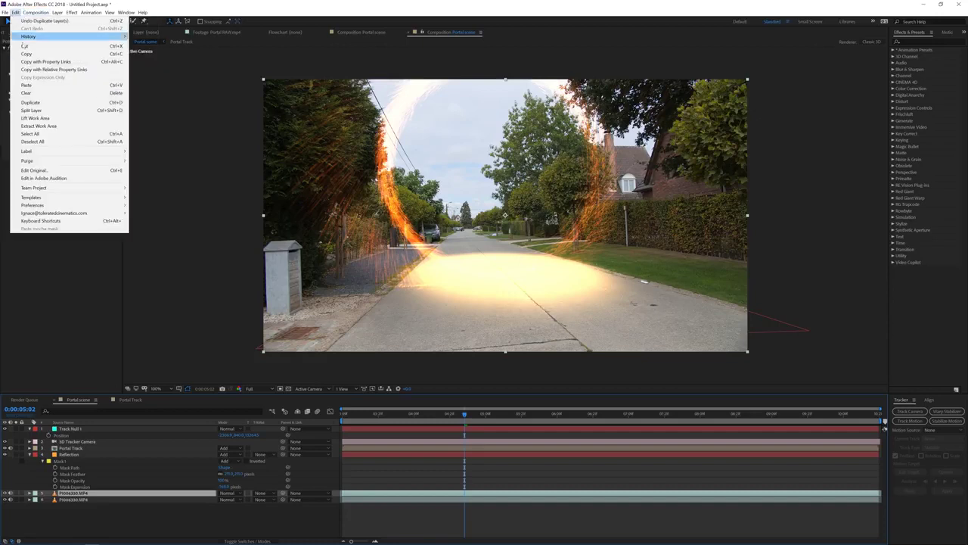
left_click(82, 495)
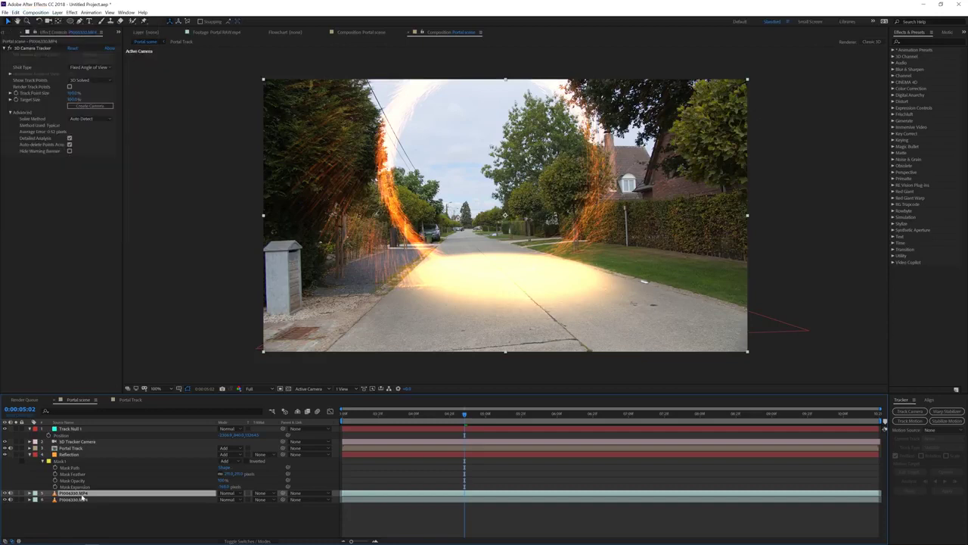
left_click(71, 12)
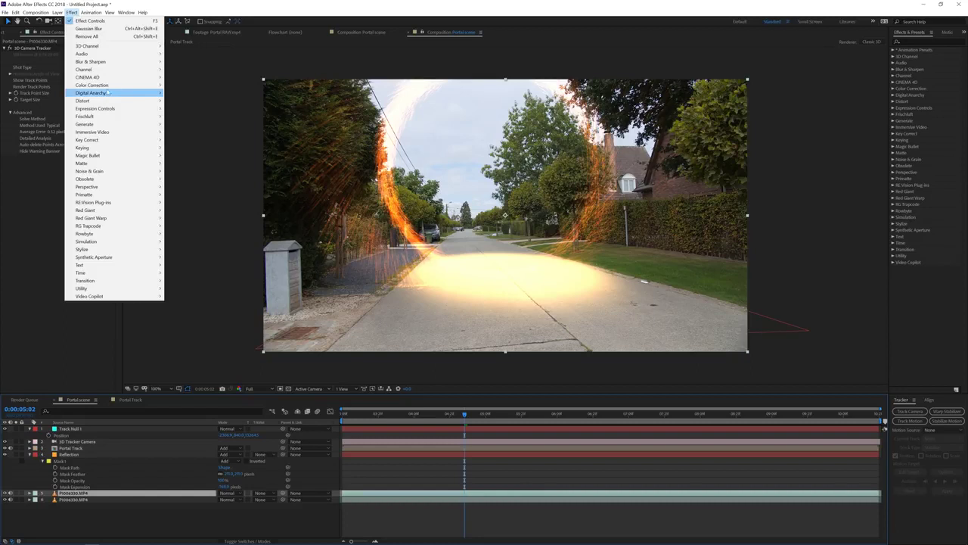
mouse_move(108, 84)
left_click(203, 327)
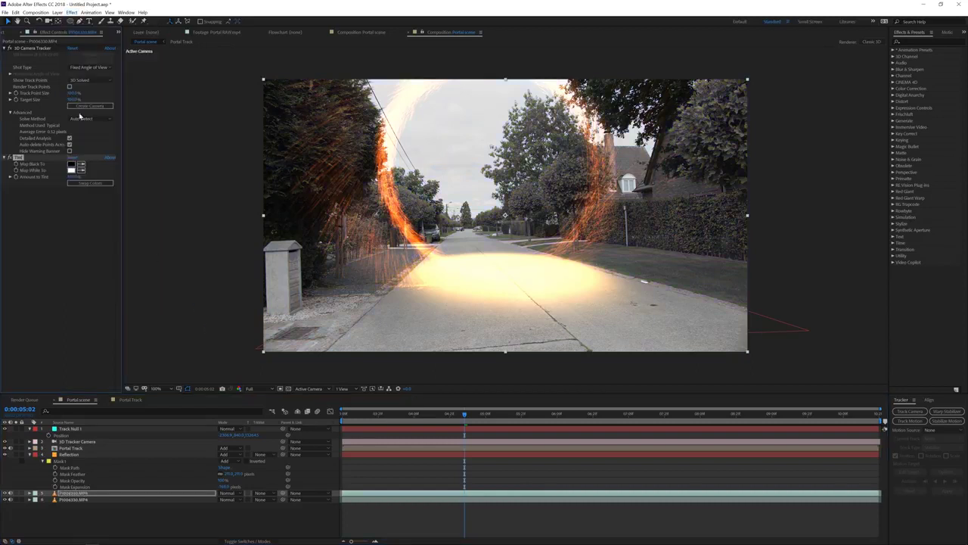
Step: Add a Levels effect to the tinted footage copy and adjust its input black, gamma and input white for strong contrast
left_click(72, 12)
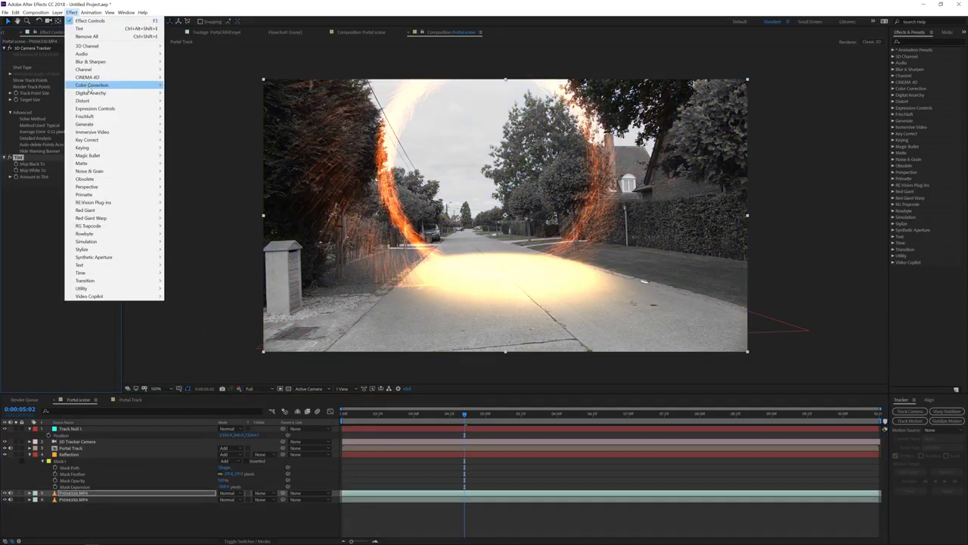
mouse_move(91, 85)
left_click(180, 272)
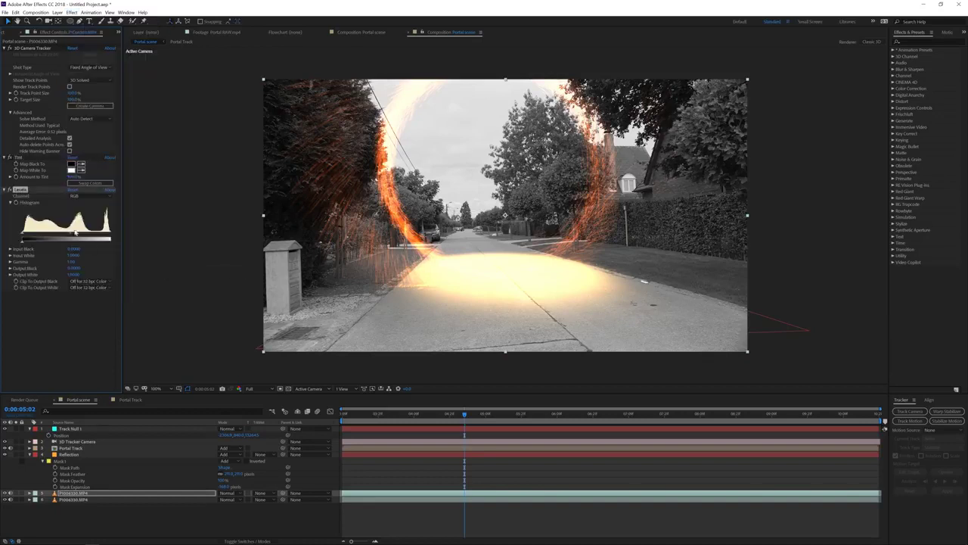
left_click_drag(22, 238, 33, 236)
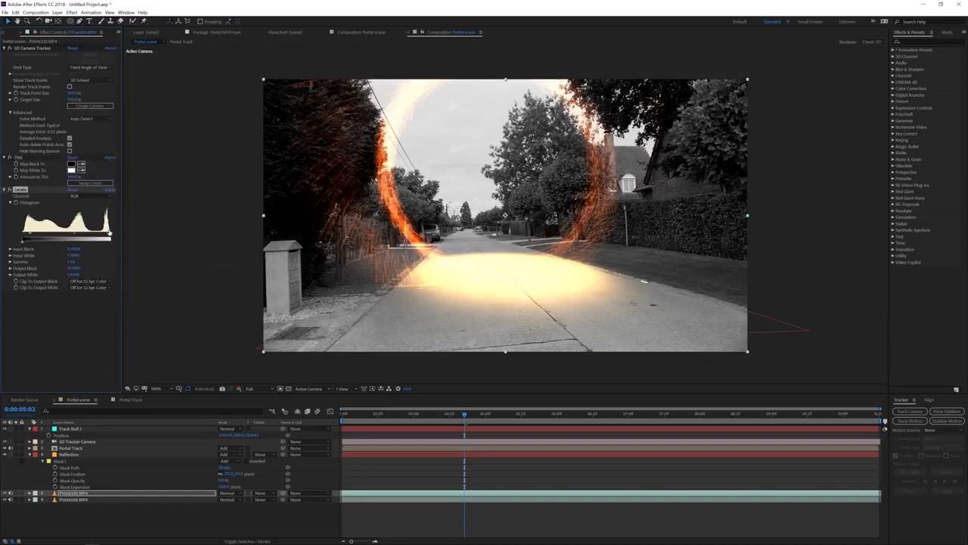
left_click_drag(108, 236, 80, 237)
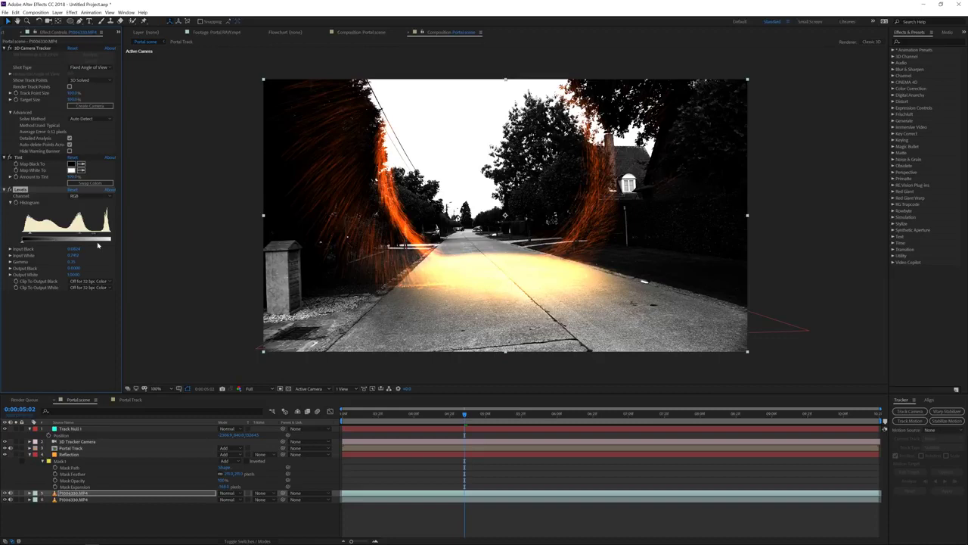
left_click_drag(32, 240, 33, 238)
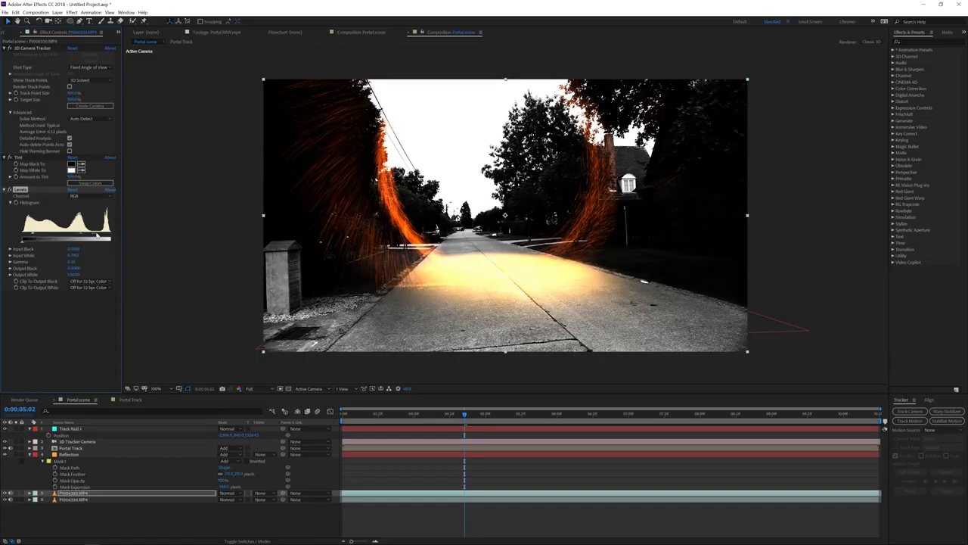
left_click_drag(94, 236, 92, 235)
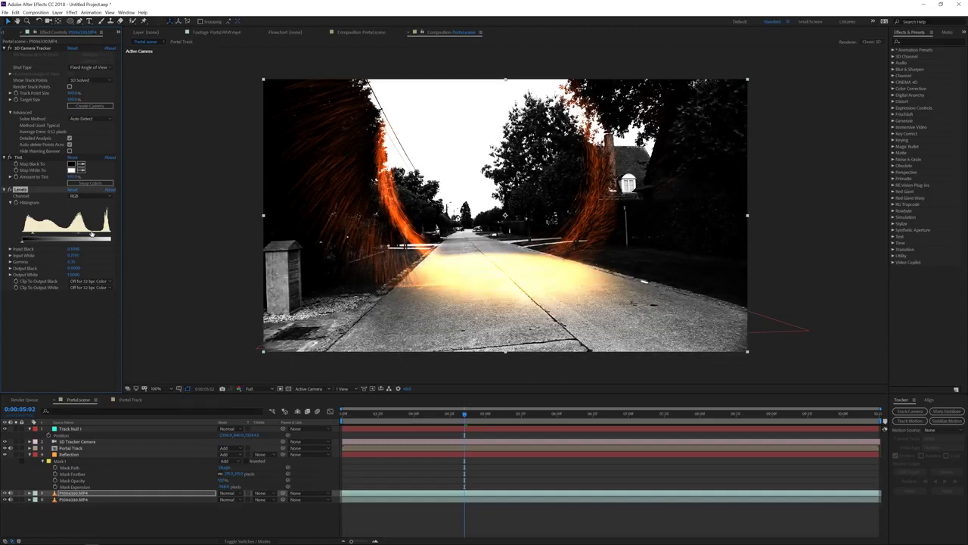
Step: Place the high-contrast footage copy directly above Reflection and use it as the Reflection layer's Luma Matte
left_click(73, 495)
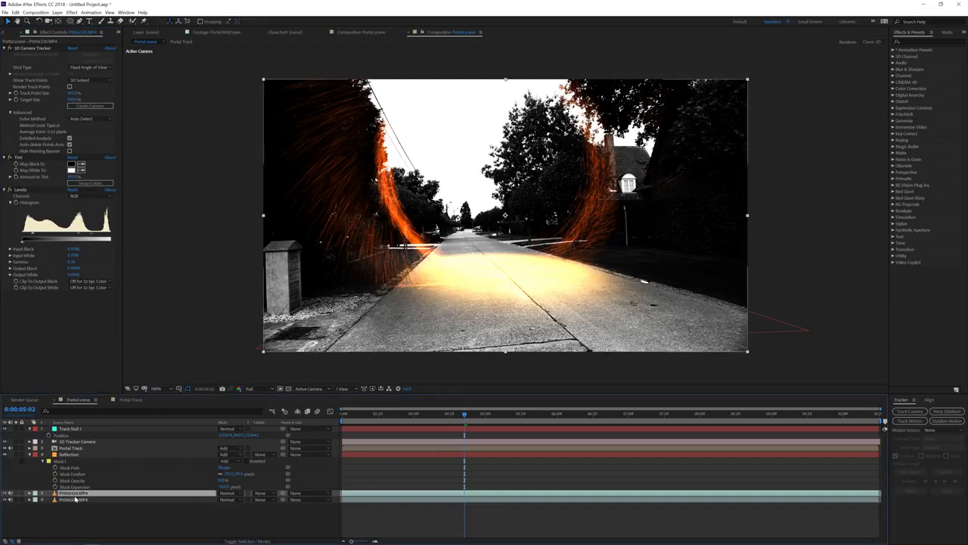
left_click_drag(73, 493, 73, 454)
left_click(73, 460)
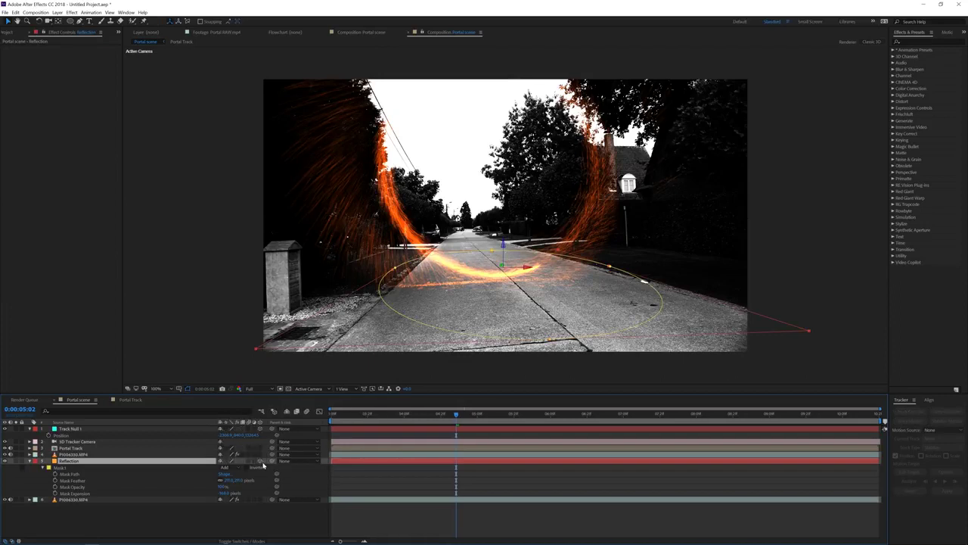
left_click(262, 462)
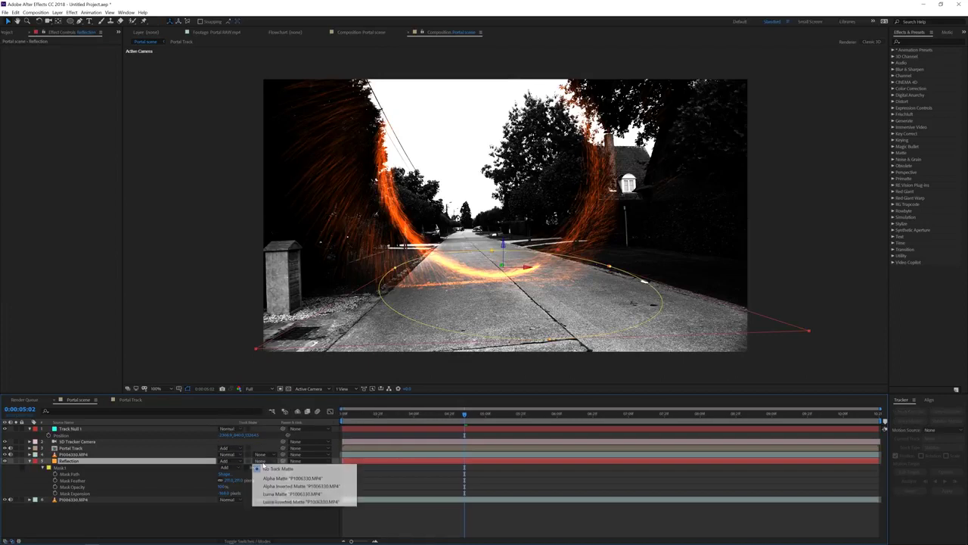
left_click(291, 493)
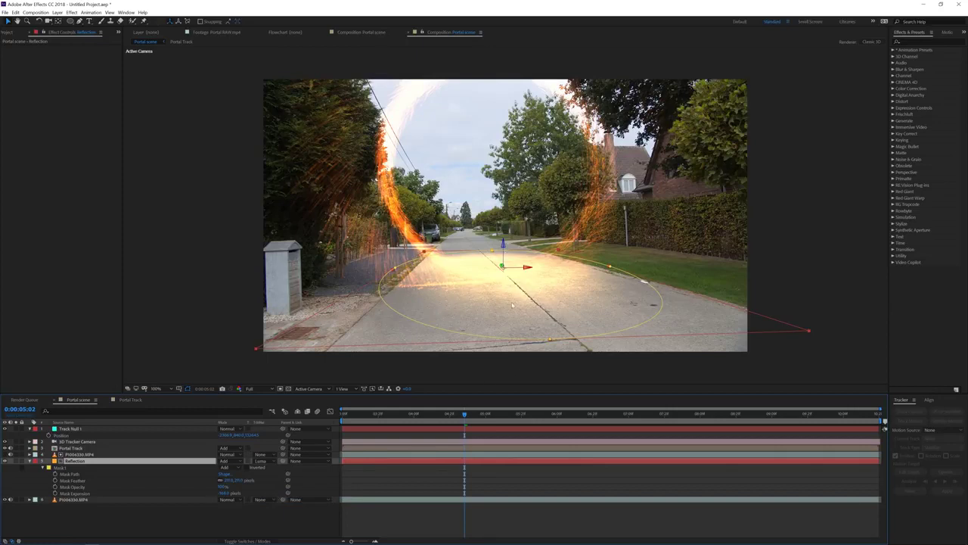
Step: Lower the Reflection layer's opacity to soften the orange glow on the road
key("period")
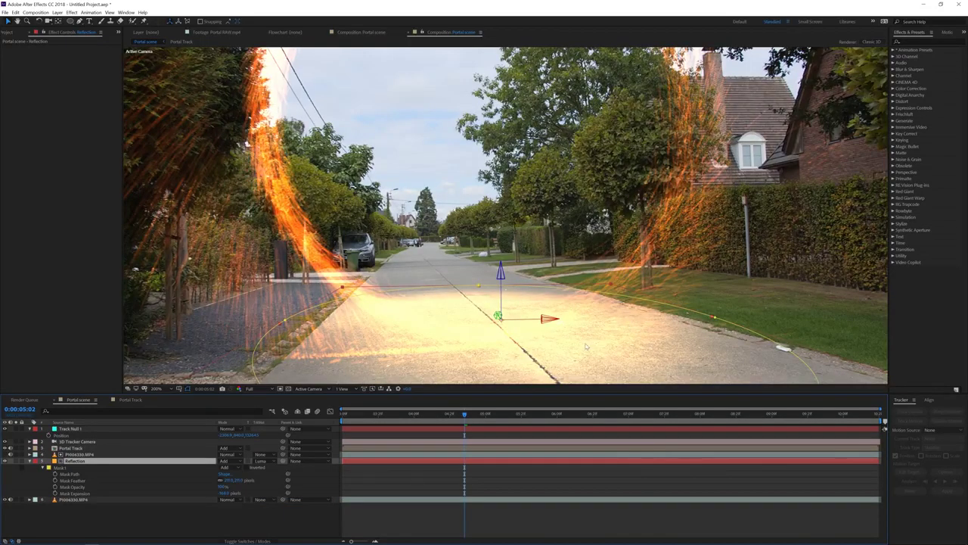
key("comma")
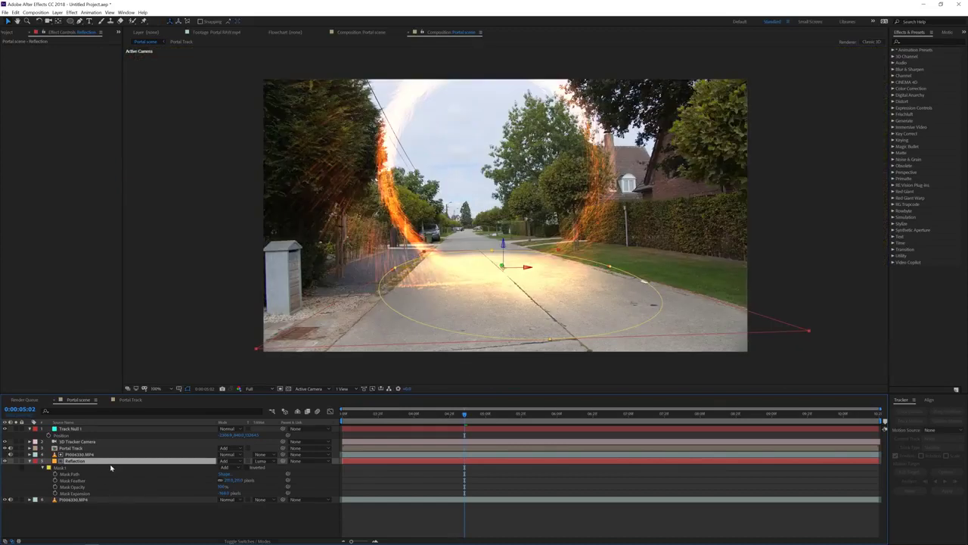
key("t")
left_click_drag(223, 467, 211, 467)
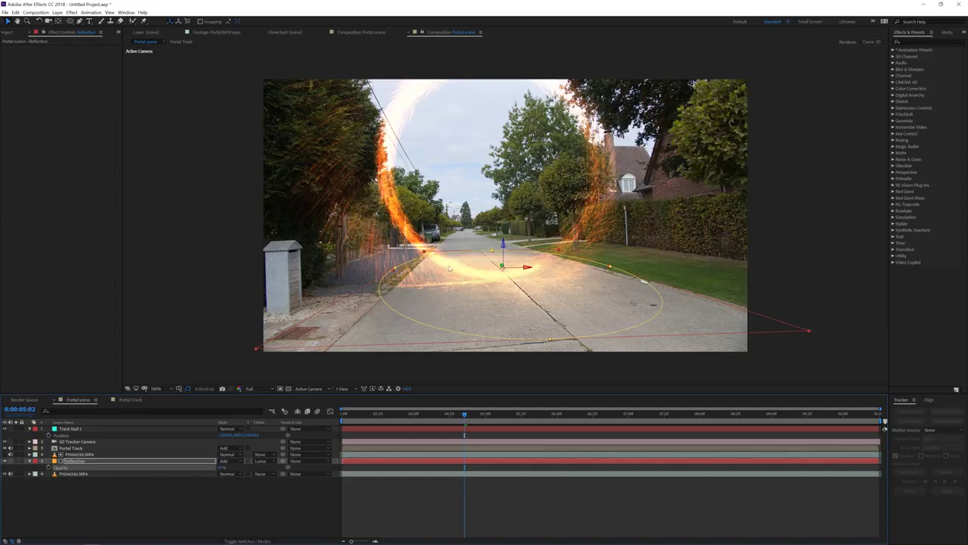
Step: Enlarge the Reflection layer so the glow covers the full width of the road, and save the project
left_click_drag(503, 268, 738, 406)
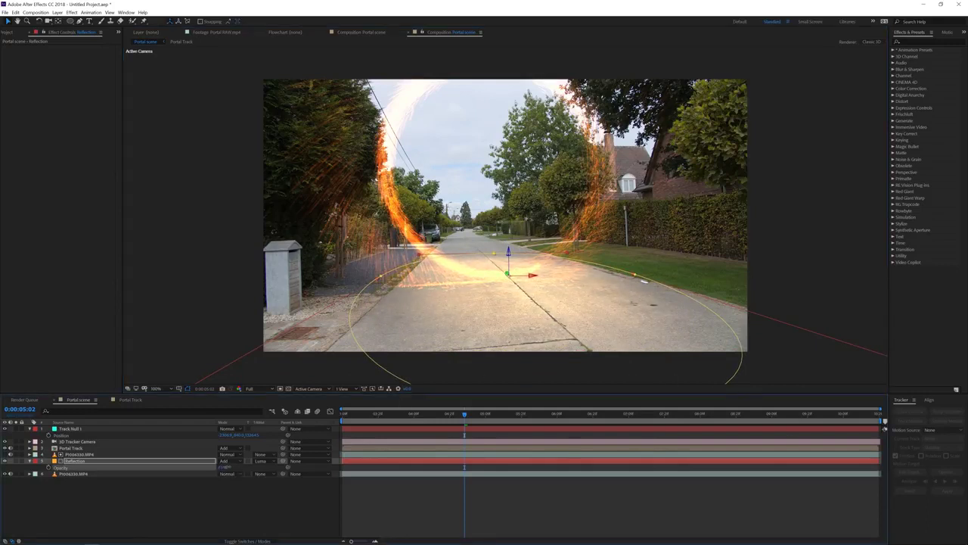
left_click(243, 495)
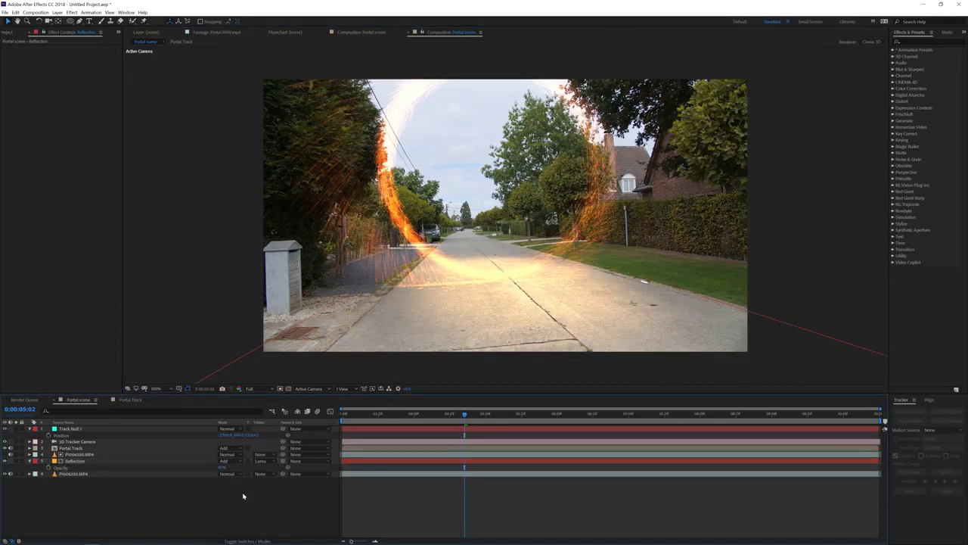
key("ctrl+s")
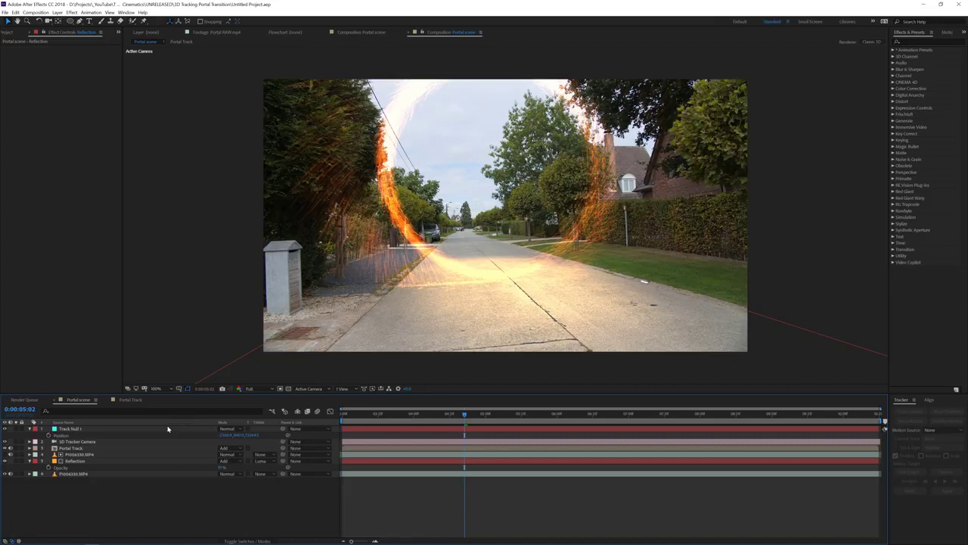
Step: Create a new black solid layer named Alpha
right_click(129, 500)
mouse_move(181, 421)
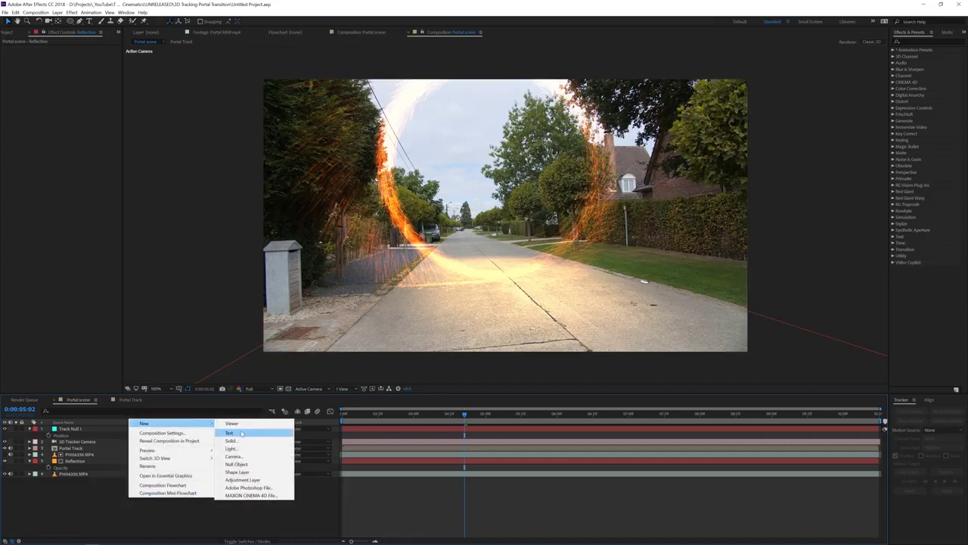
left_click(235, 442)
type("Alpha")
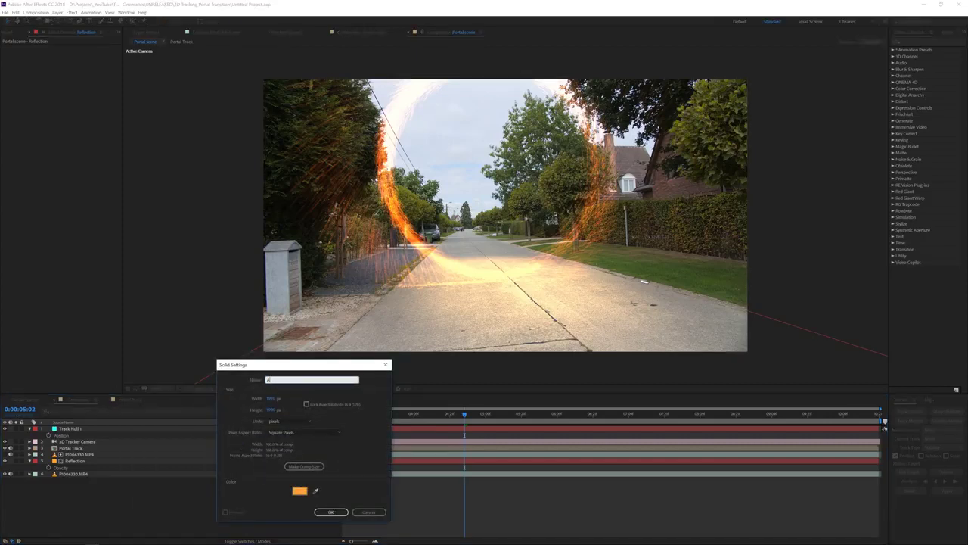
left_click(299, 490)
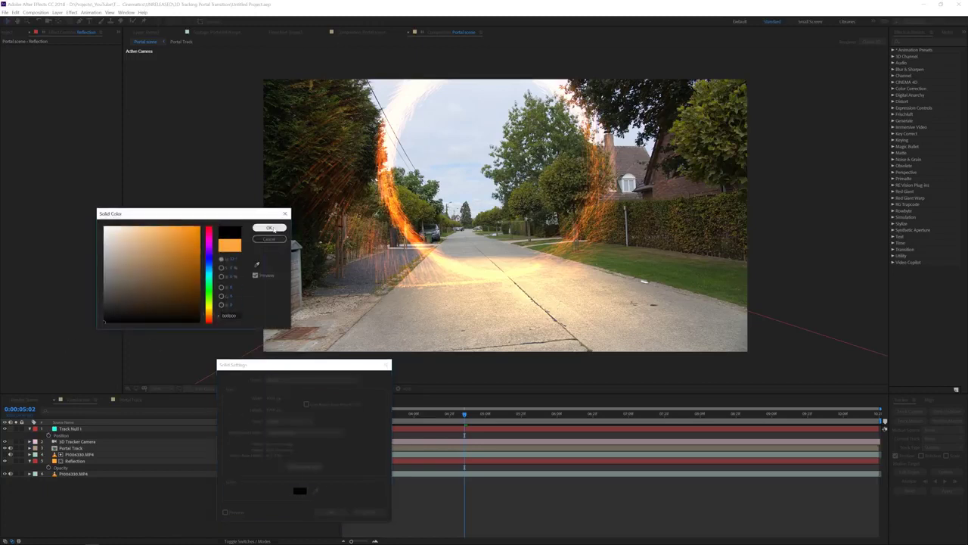
left_click(270, 227)
left_click(333, 512)
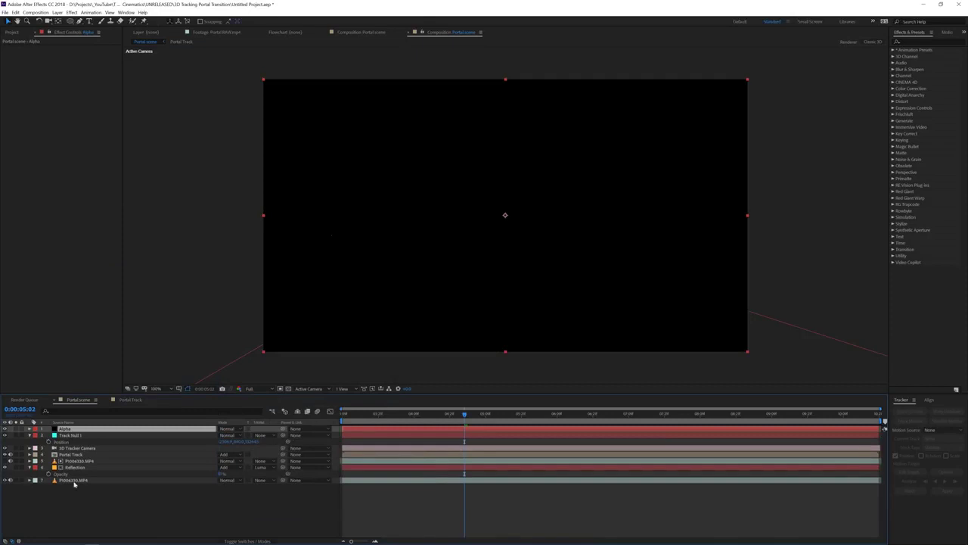
Step: Hide the Alpha layer and draw a circular mask on it that fits the inside of the fiery portal ring
left_click(5, 429)
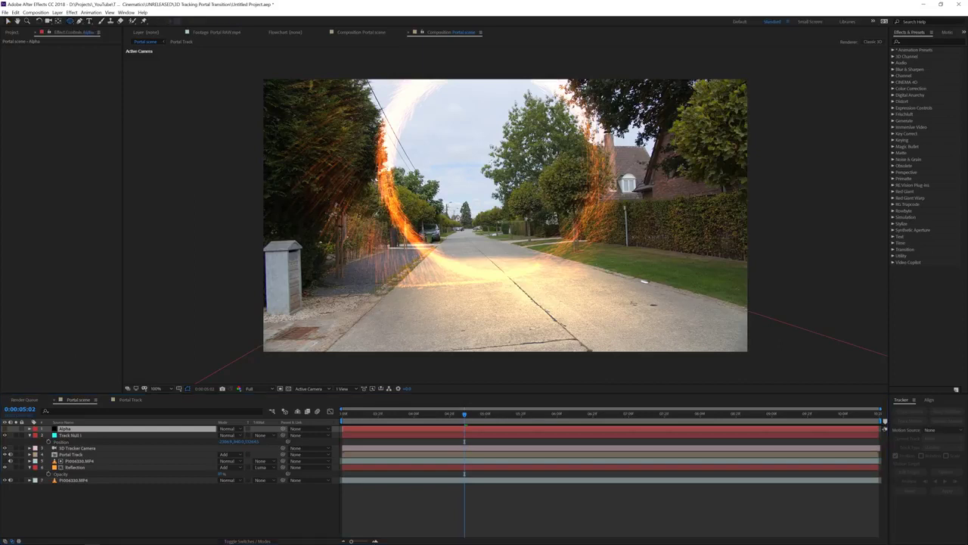
left_click_drag(488, 162, 594, 267)
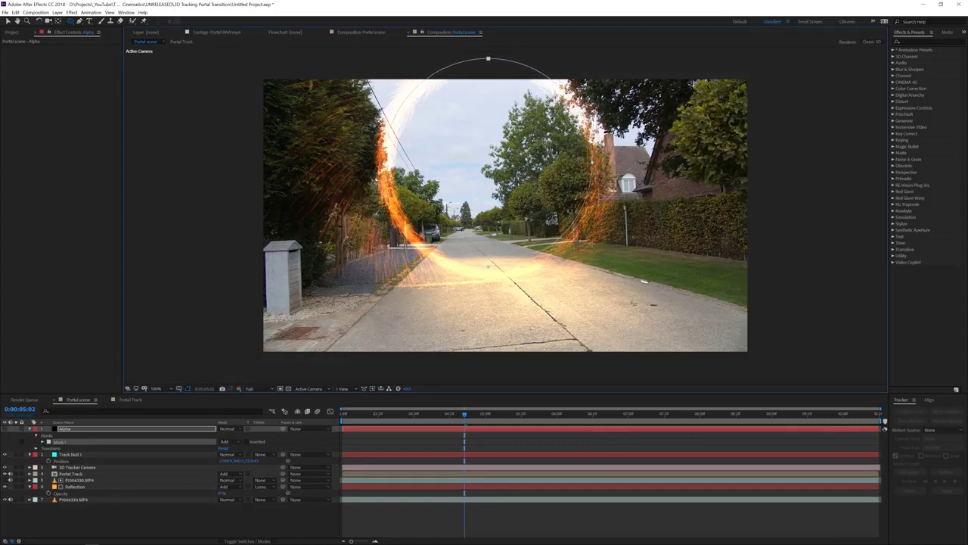
key("v")
left_click_drag(488, 267, 495, 271)
double_click(494, 271)
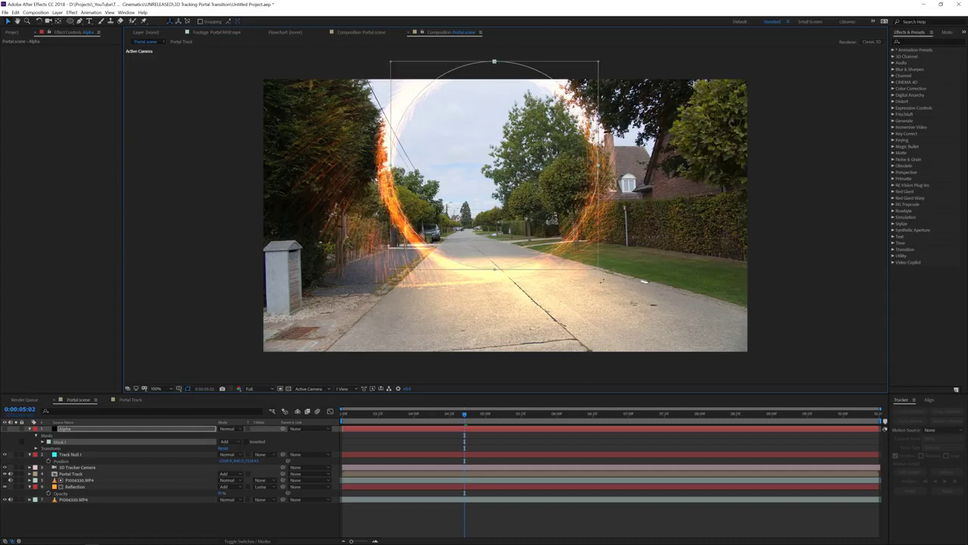
left_click_drag(599, 270, 577, 243)
double_click(576, 243)
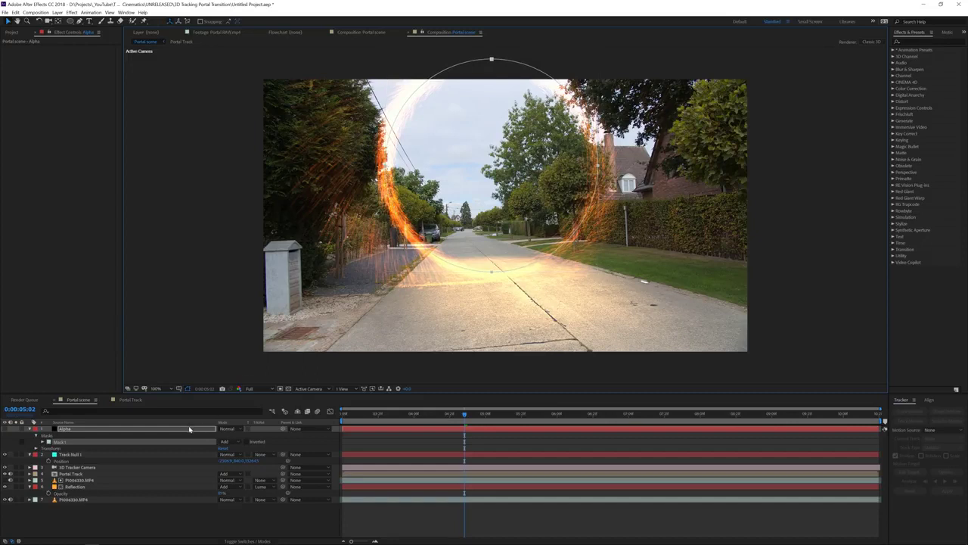
Step: Feather the Alpha layer's circular mask and turn the layer's visibility back on
key("f")
left_click_drag(243, 442, 243, 444)
left_click(231, 506)
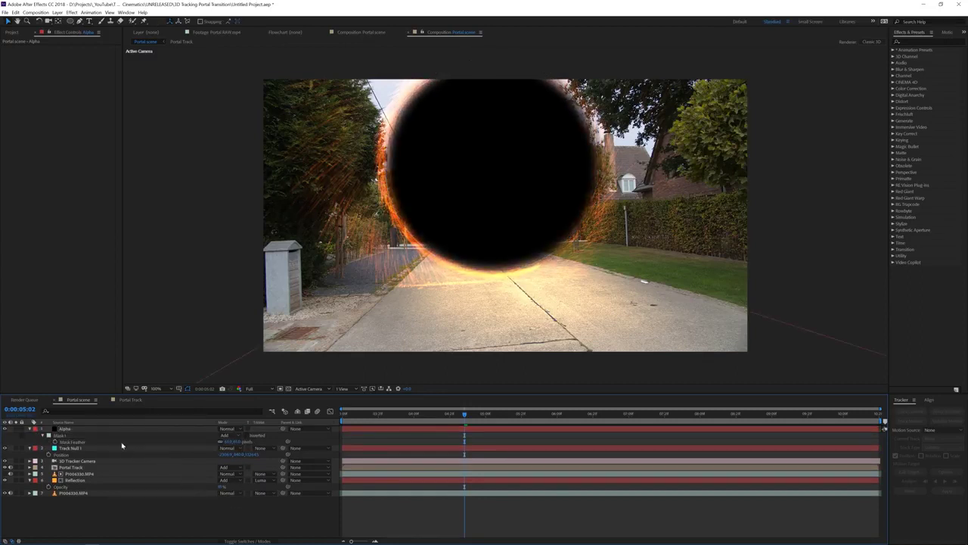
Step: Apply the Roughen Edges effect to the Alpha layer
left_click(87, 430)
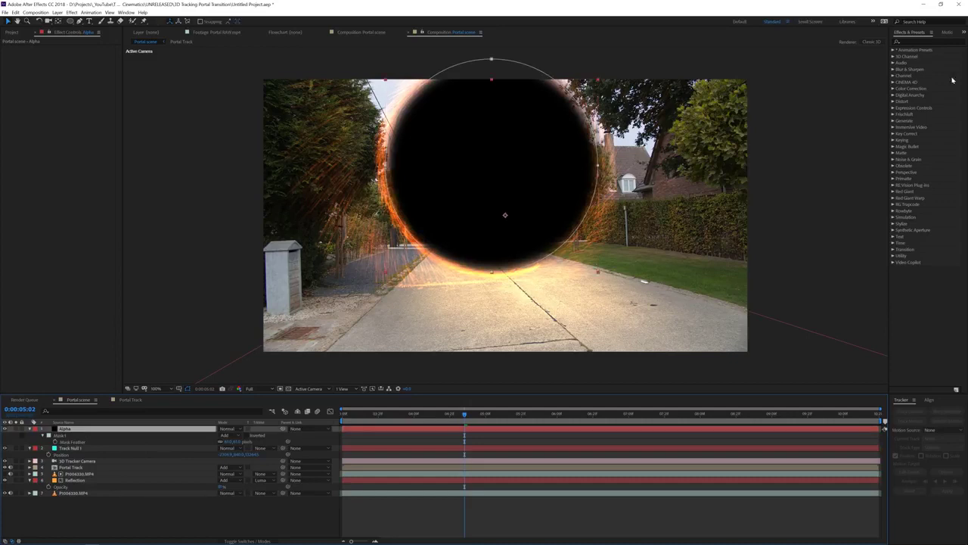
left_click(912, 42)
type("rough")
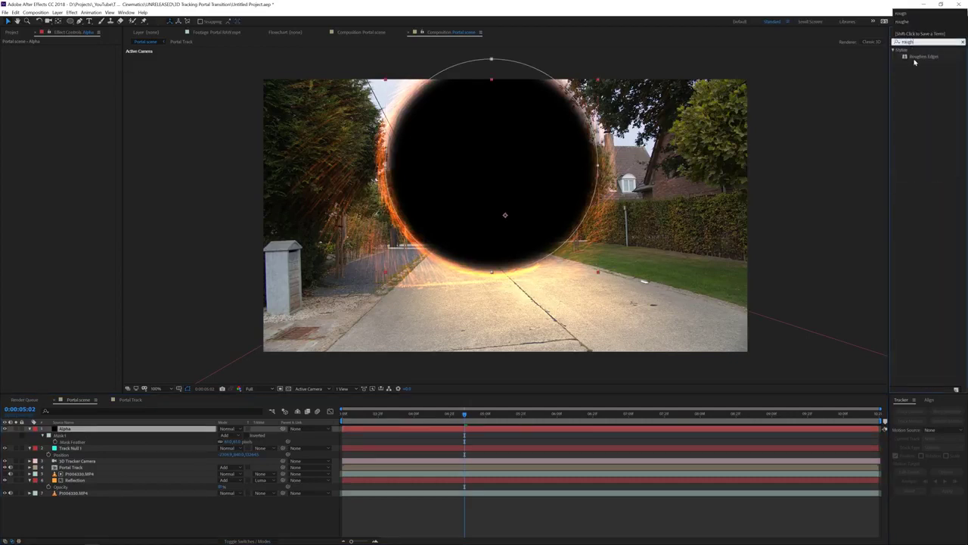
left_click_drag(914, 62, 545, 174)
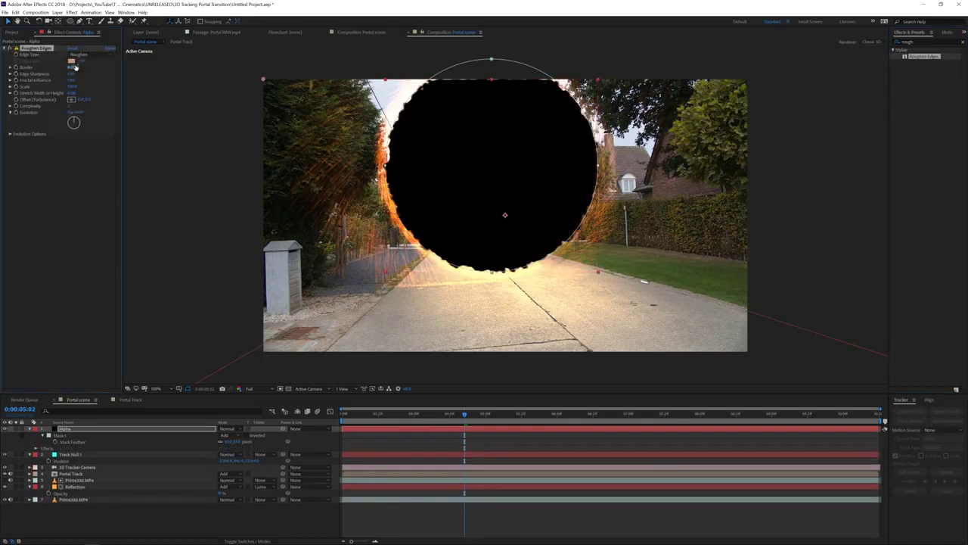
Step: Adjust Roughen Edges on Alpha by lowering the edge sharpness and scale and raising the complexity for soft, ragged edges
left_click_drag(72, 76, 83, 106)
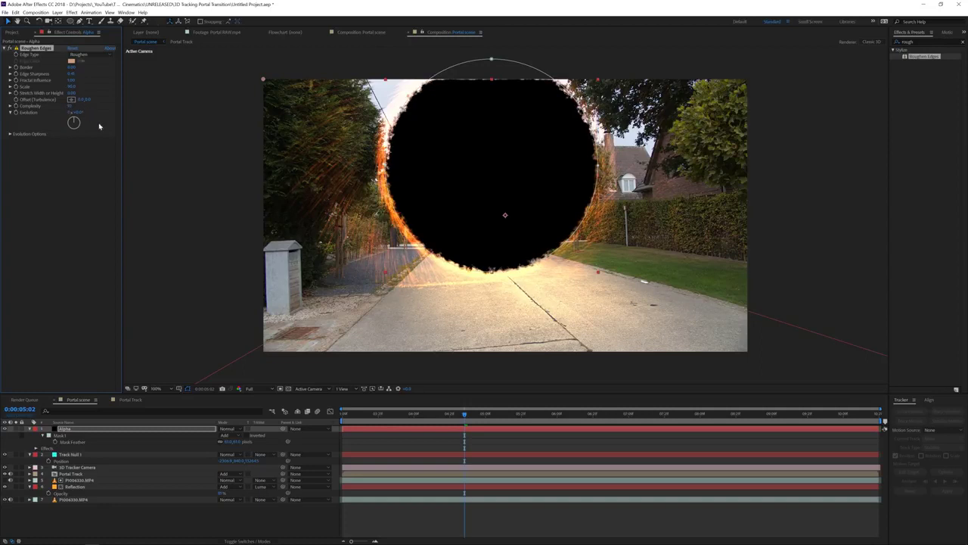
left_click_drag(71, 74, 59, 76)
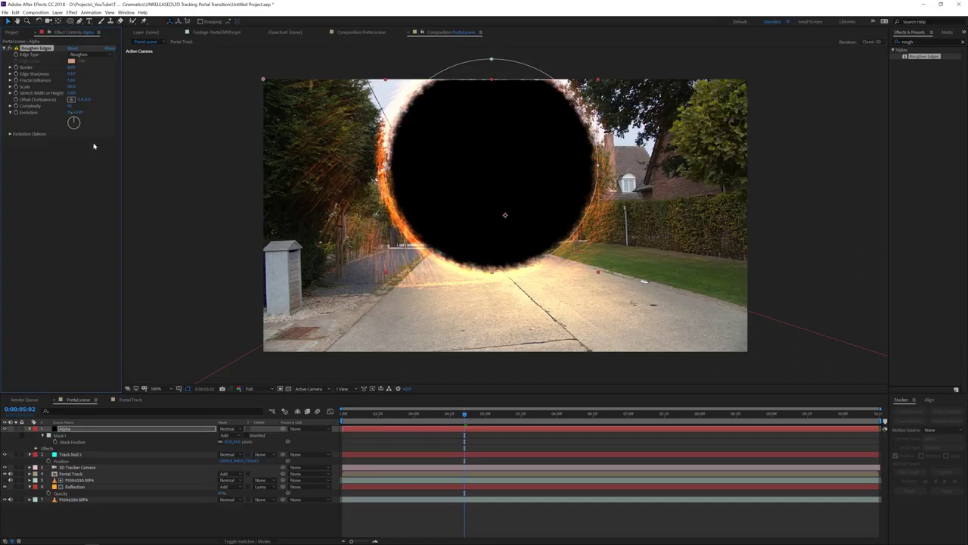
left_click(239, 517)
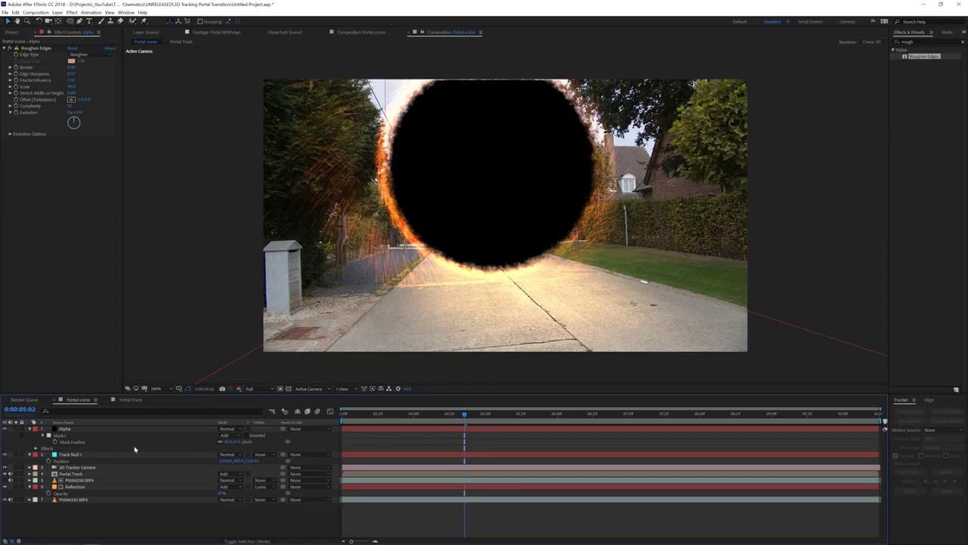
Step: Make the Alpha layer 3D and give it the position copied from Track Null 1
left_click(85, 456)
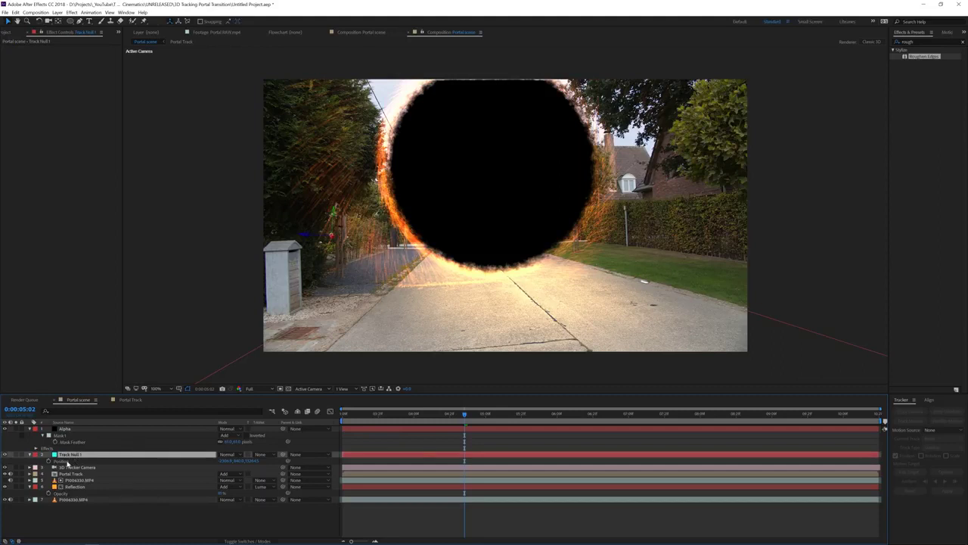
left_click(66, 462)
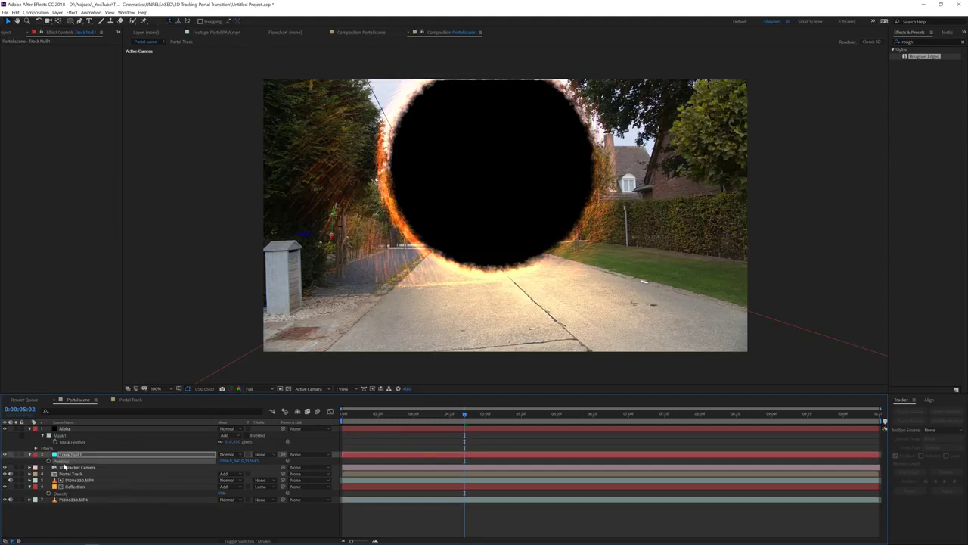
left_click(74, 429)
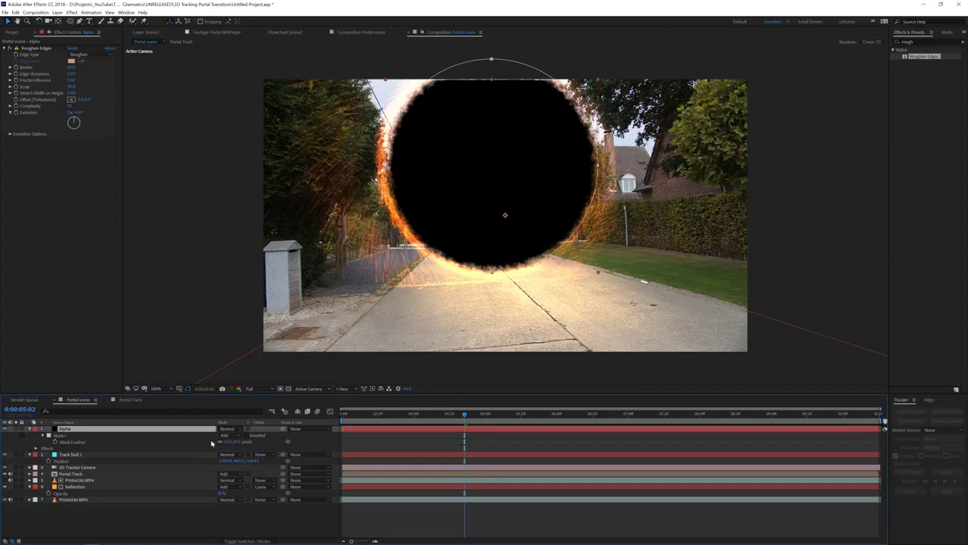
key("F4")
left_click(261, 429)
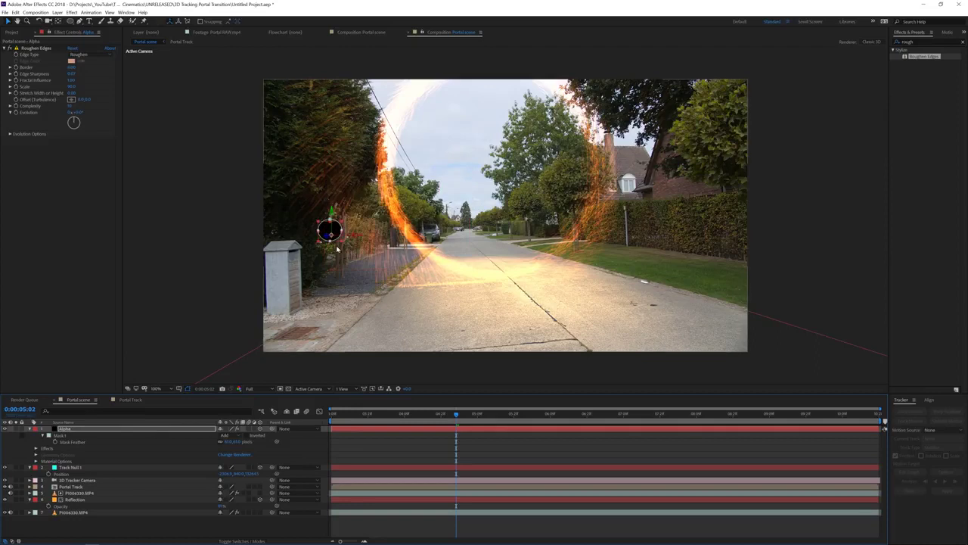
Step: Enlarge the Alpha layer and move it over the opening of the fiery portal
left_click_drag(329, 230, 578, 241)
left_click_drag(500, 160, 469, 189)
key("w")
key("v")
Step: Rotate and scale the Alpha layer to match the portal ring, and check its tracking at 0:00:04:16
left_click(40, 22)
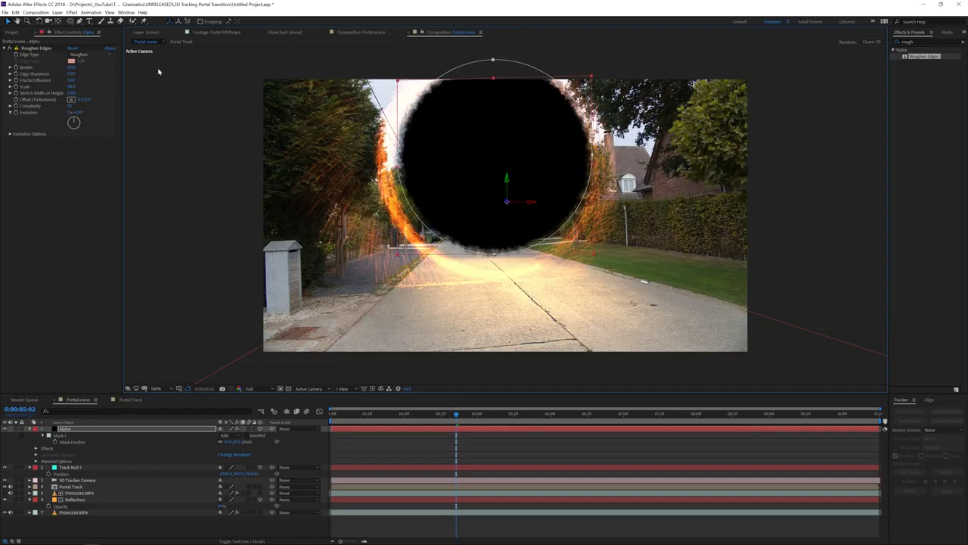
mouse_move(529, 178)
left_mouse_down()
mouse_move(538, 166)
mouse_move(539, 179)
left_mouse_up()
key("v")
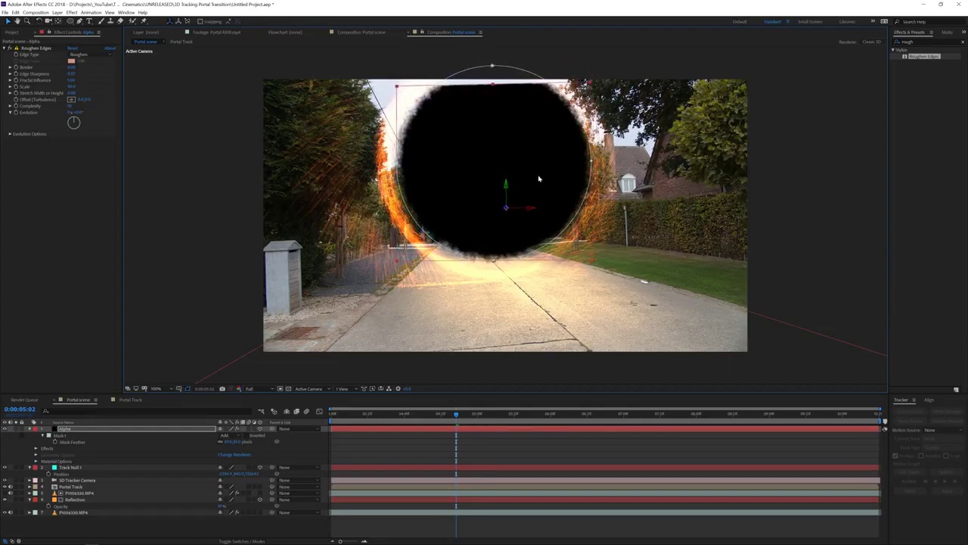
left_click_drag(594, 264, 598, 271)
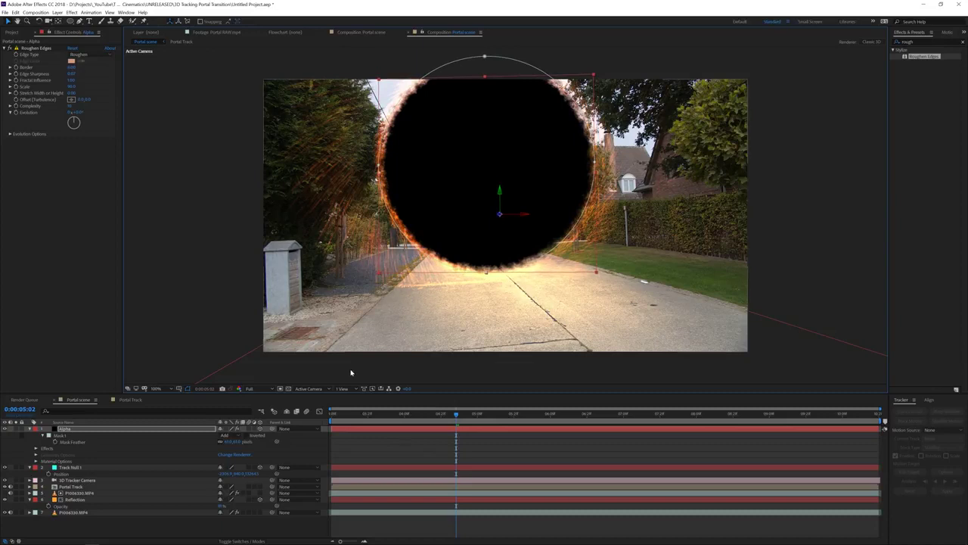
left_click(426, 415)
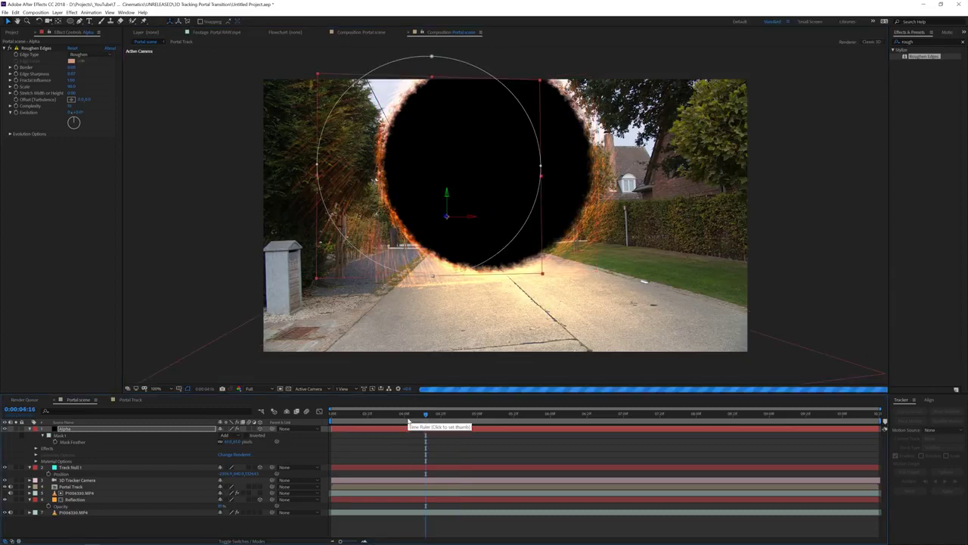
key("Page_Down")
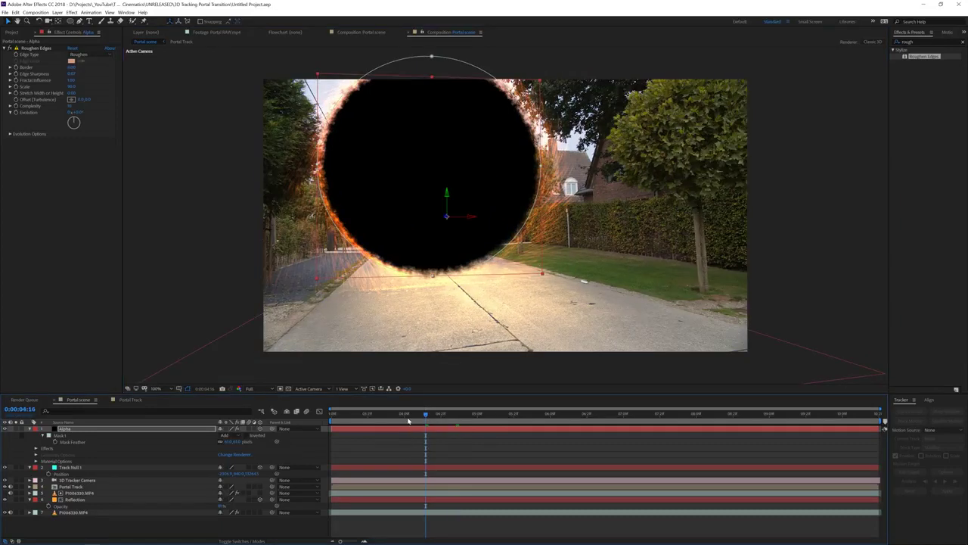
Step: Add the P1006331.MP4 garden footage to Portal scene, shift it earlier in time and place it directly below Alpha
left_click(11, 32)
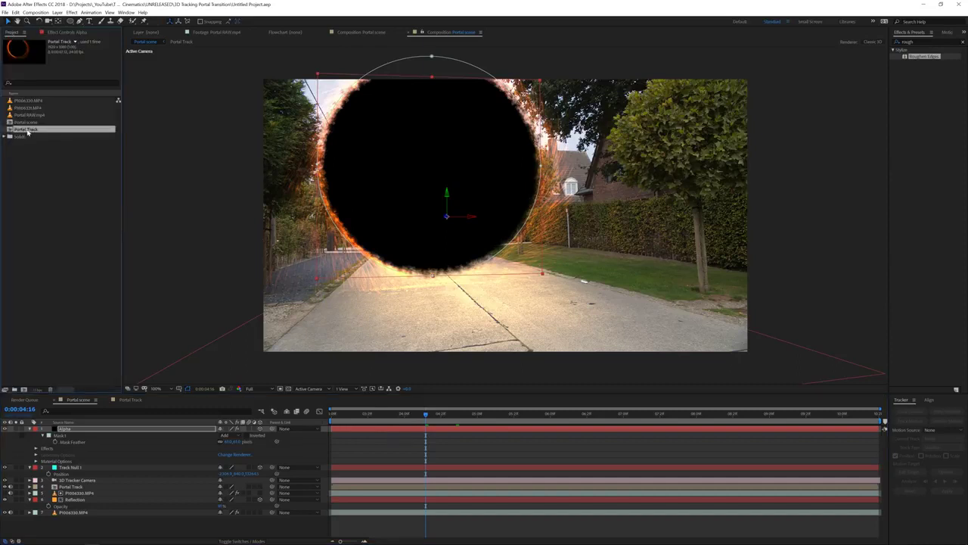
left_click_drag(33, 110, 72, 435)
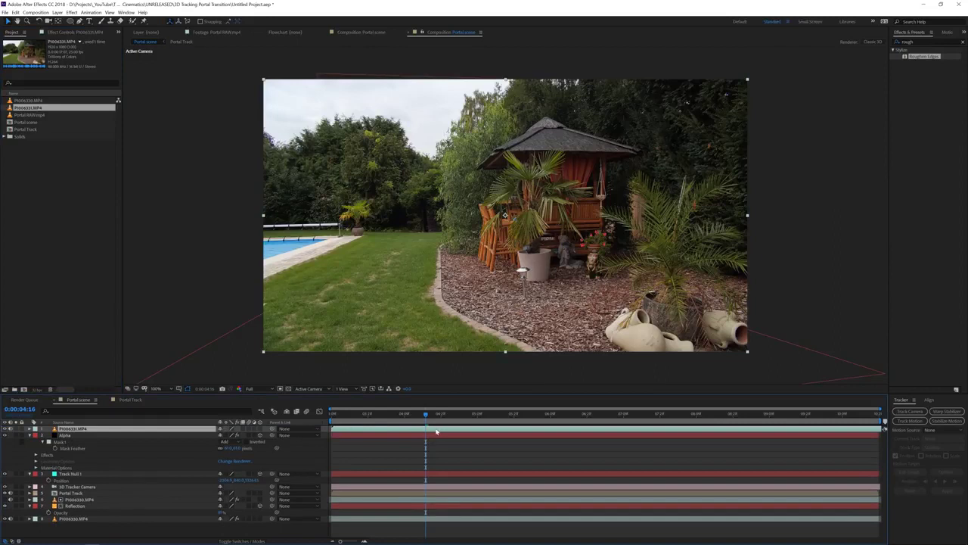
left_click_drag(412, 431, 310, 433)
left_click_drag(378, 417, 328, 418)
left_click_drag(191, 430, 180, 447)
Step: Set the P1006331.MP4 layer's track matte to Alpha Matte "Alpha"
key("F4")
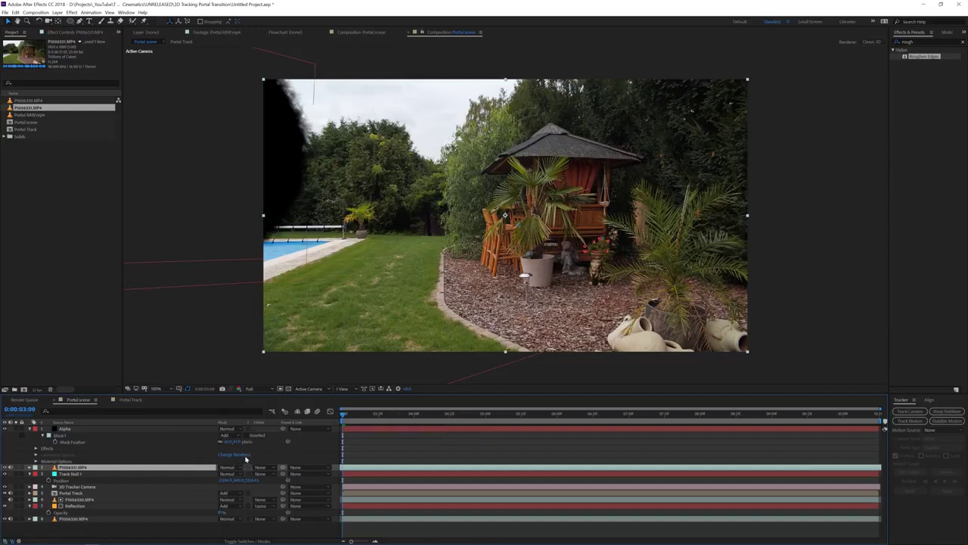
left_click(266, 470)
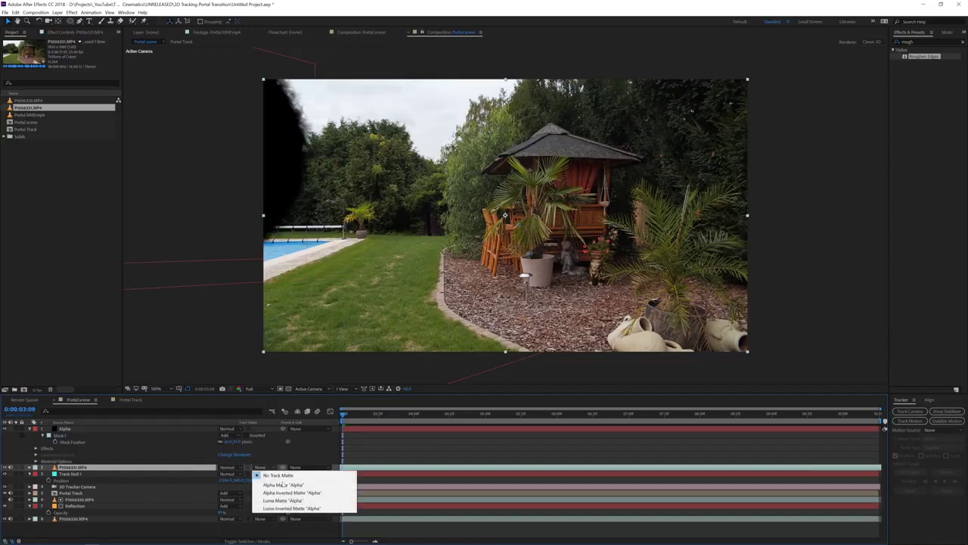
left_click(282, 484)
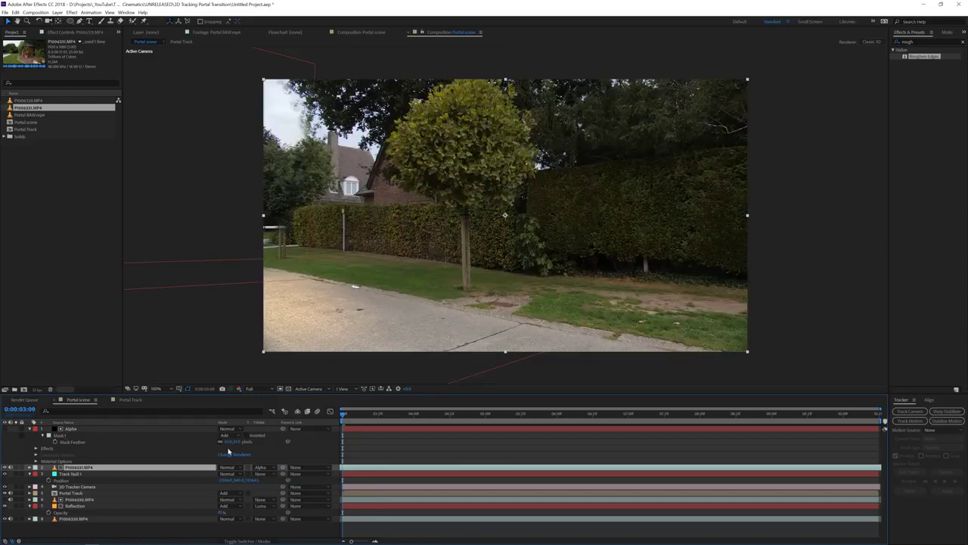
Step: At 0:00:04:12, nudge the Alpha layer so its circular mask lines up with the fiery portal ring
left_click(423, 415)
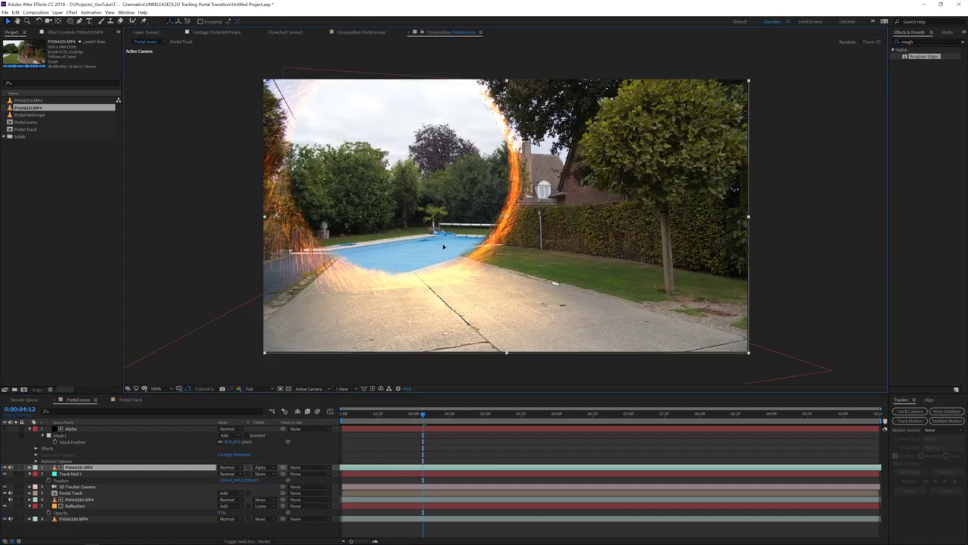
left_click(426, 434)
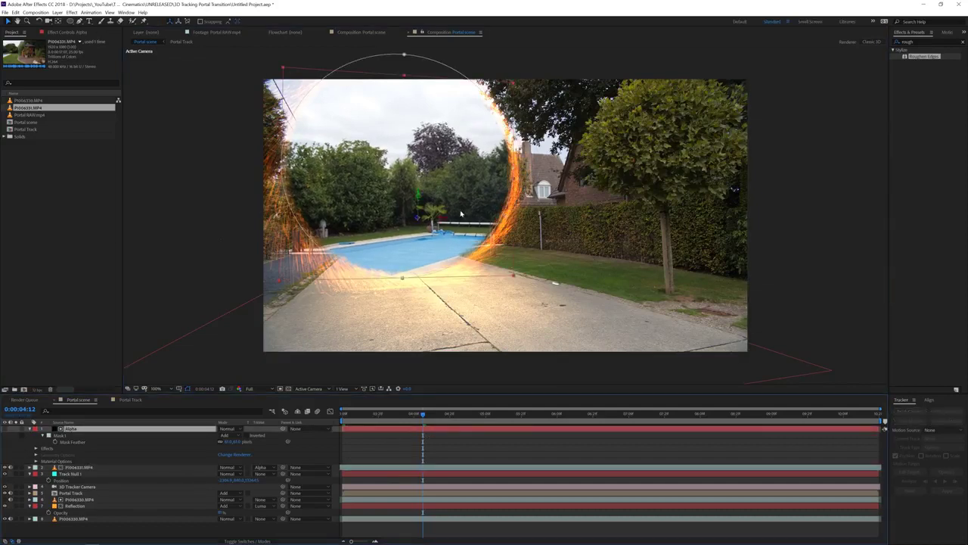
left_click_drag(464, 215, 464, 216)
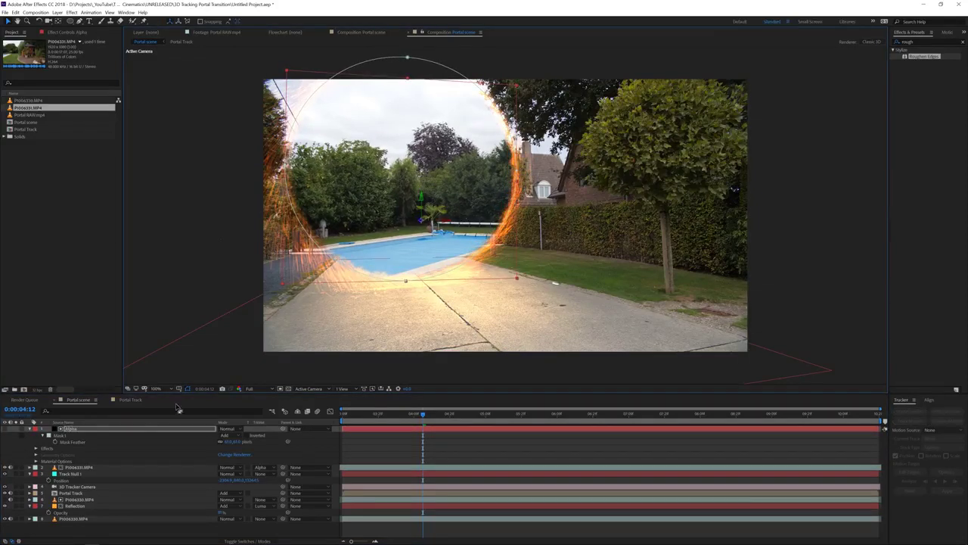
Step: Move the Alpha and P1006331.MP4 layers directly below Portal Track in the layer order and check the earlier frames
left_click(95, 432)
left_click_drag(87, 469, 86, 501)
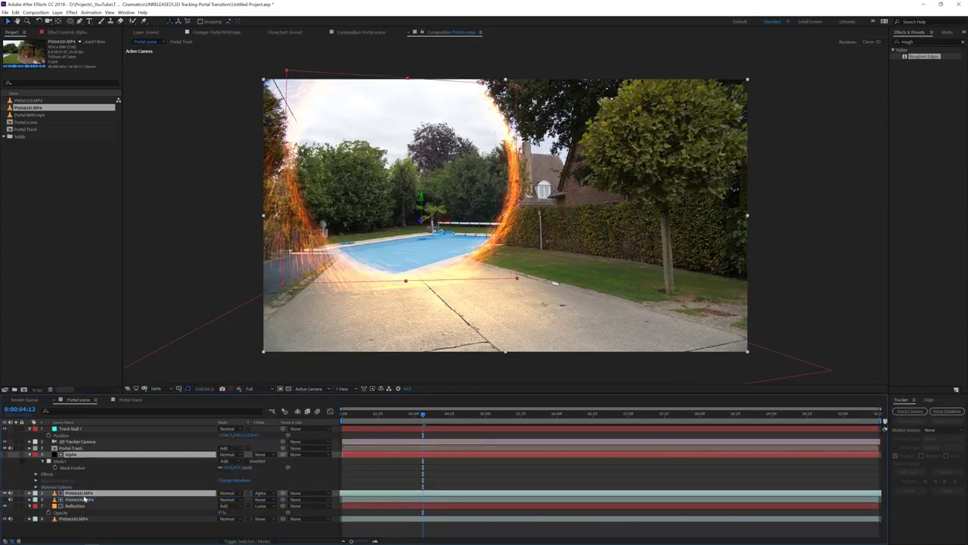
left_click(434, 475)
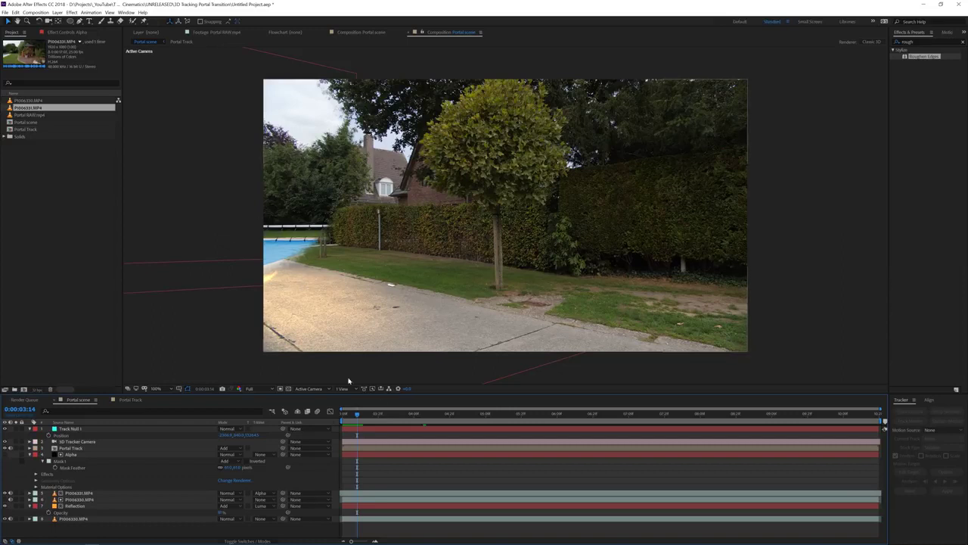
Step: Inside the Portal Track composition, shift both Portal RAW.mp4 layers earlier in time, and return to Portal scene
left_click(72, 447)
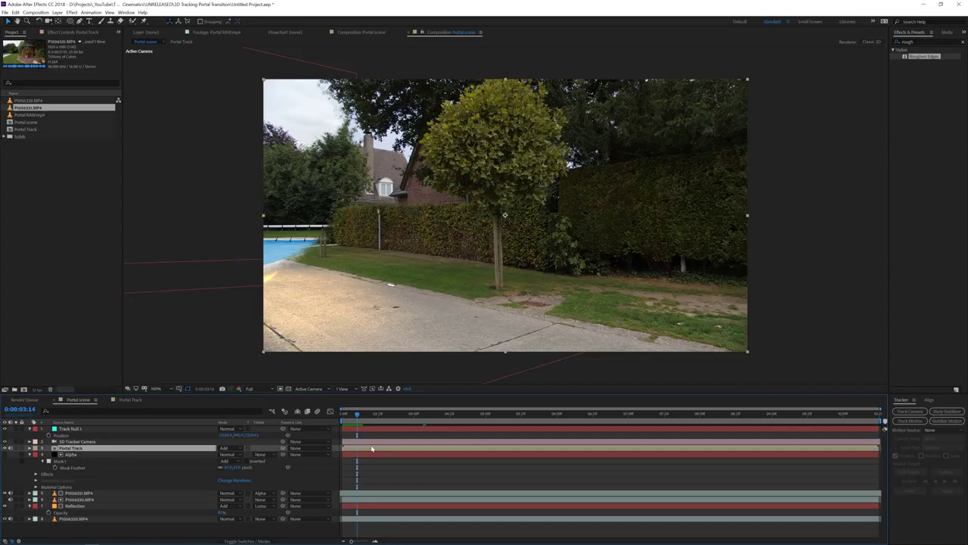
double_click(372, 449)
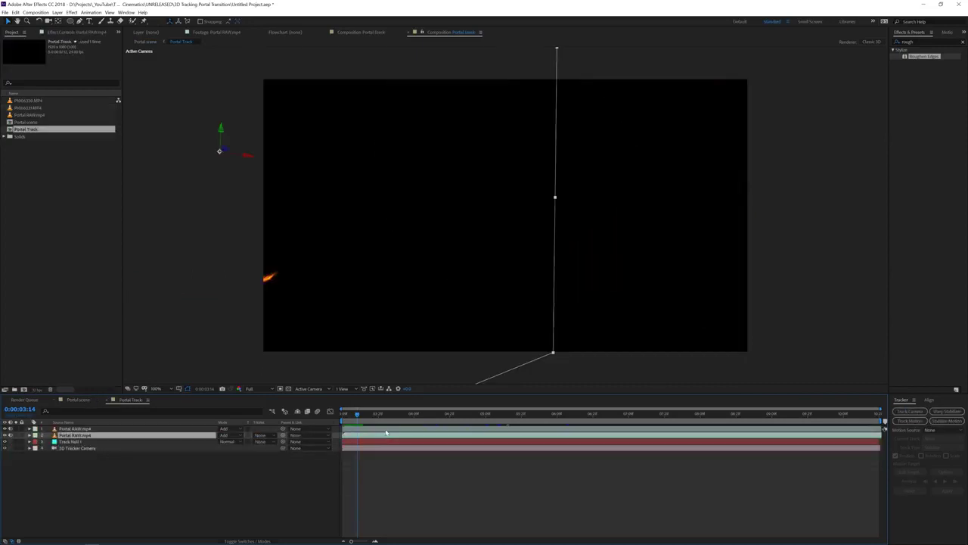
left_click(464, 429, "shift")
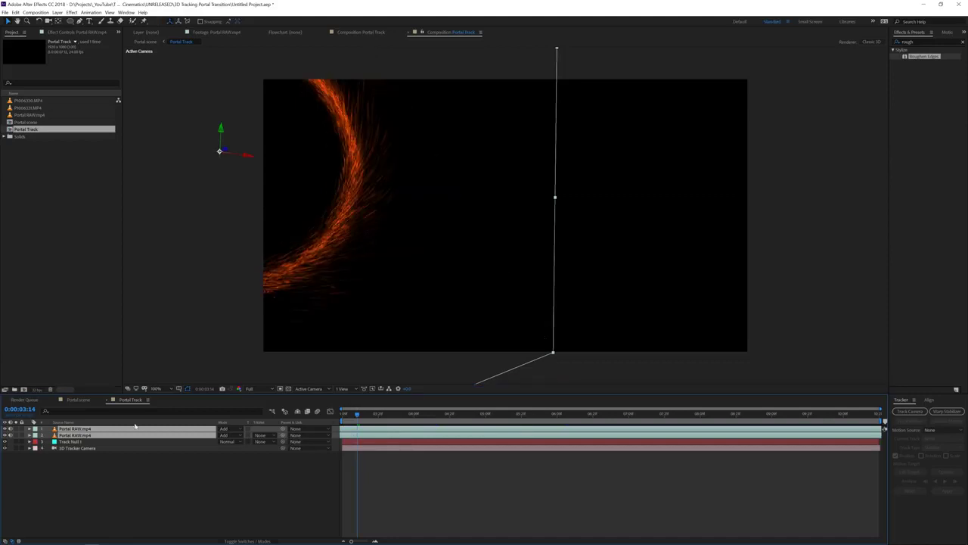
left_click(76, 399)
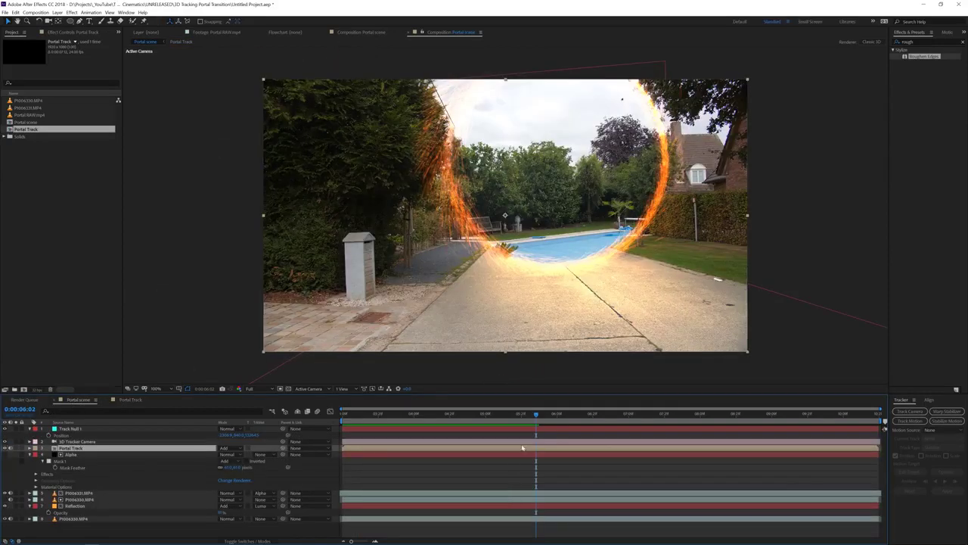
Step: Shift the P1006331.MP4 garden layer earlier in time and check the view through the portal at 0:00:05:22
left_click(506, 495)
left_click_drag(506, 494, 423, 497)
key("space")
left_click(525, 415)
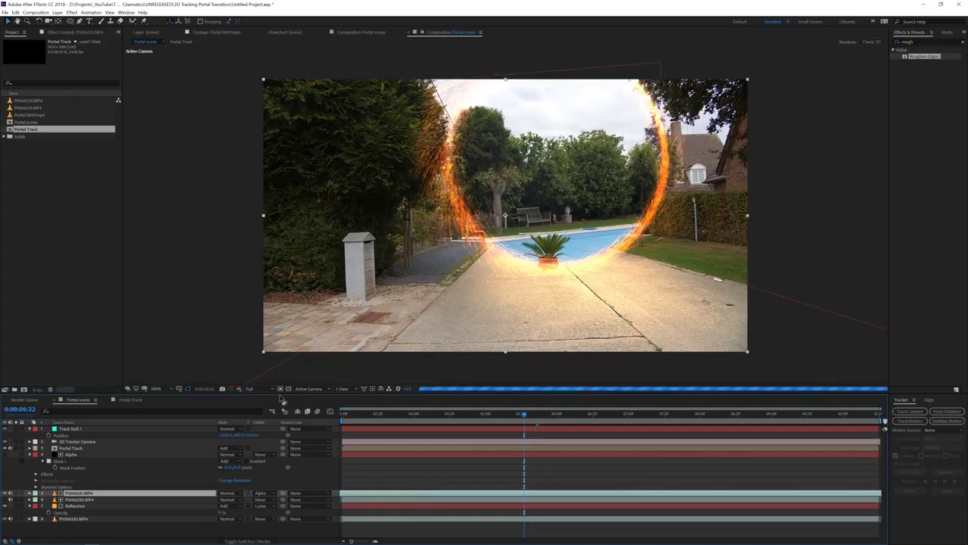
Step: Reset the Position of the P1006331.MP4 garden layer and check the portal up to 0:00:08:17
left_click(6, 448)
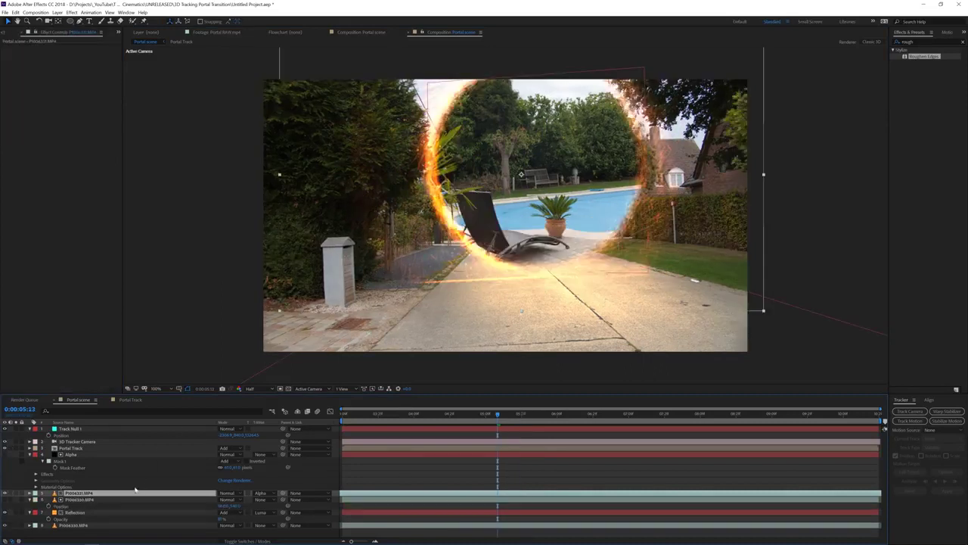
key("p")
right_click(70, 501)
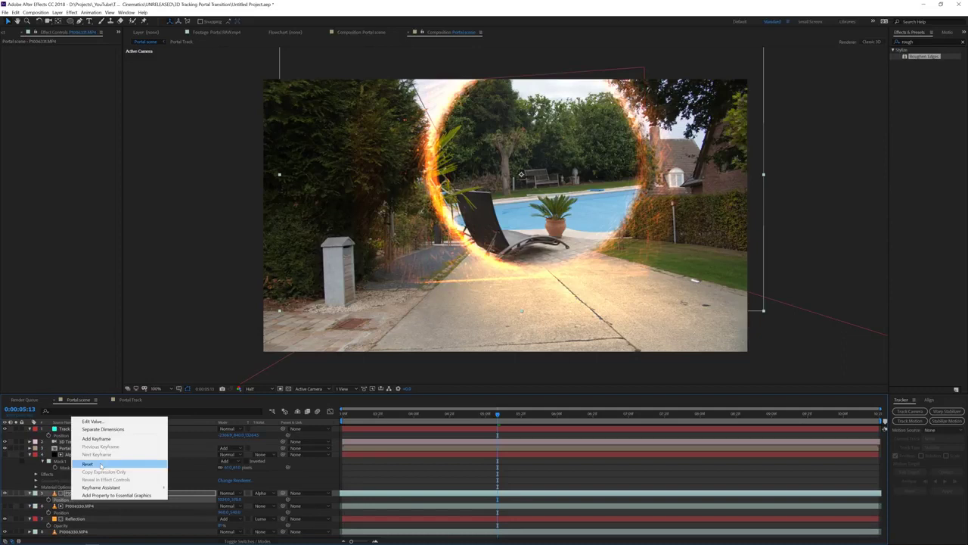
left_click(100, 463)
left_click_drag(488, 413, 726, 437)
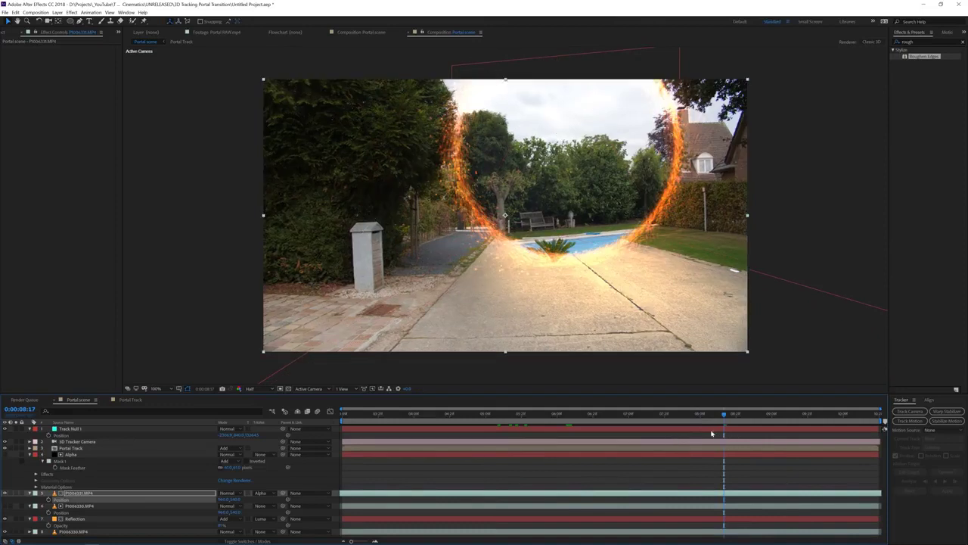
Step: Collapse the properties of all layers and set the label color of Alpha and its P1006331.MP4 layer to Blue
key("Return")
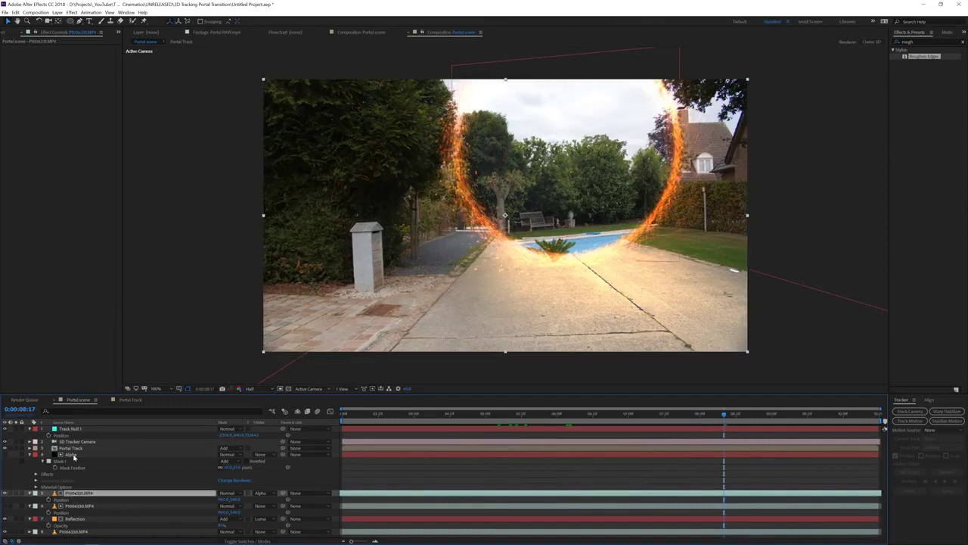
left_click(73, 456, "ctrl")
key("ctrl+a")
left_click(30, 455)
left_click(83, 491)
left_click(82, 455)
left_click(75, 448, "shift")
left_click(34, 451)
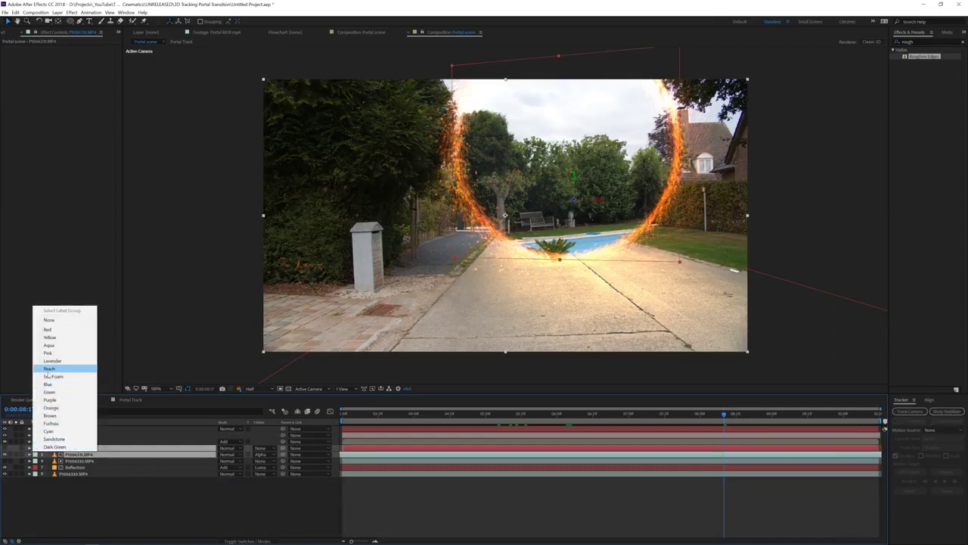
left_click(48, 383)
Step: Duplicate the Alpha and P1006331.MP4 pair and set the label color of the upper pair to Yellow
left_click(91, 493)
left_click(82, 455)
left_click(84, 449, "shift")
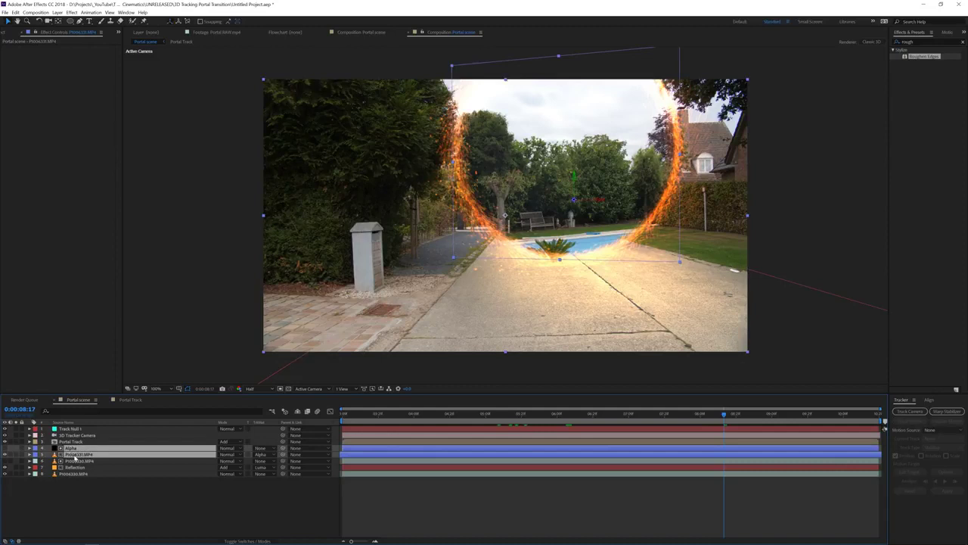
key("ctrl+d")
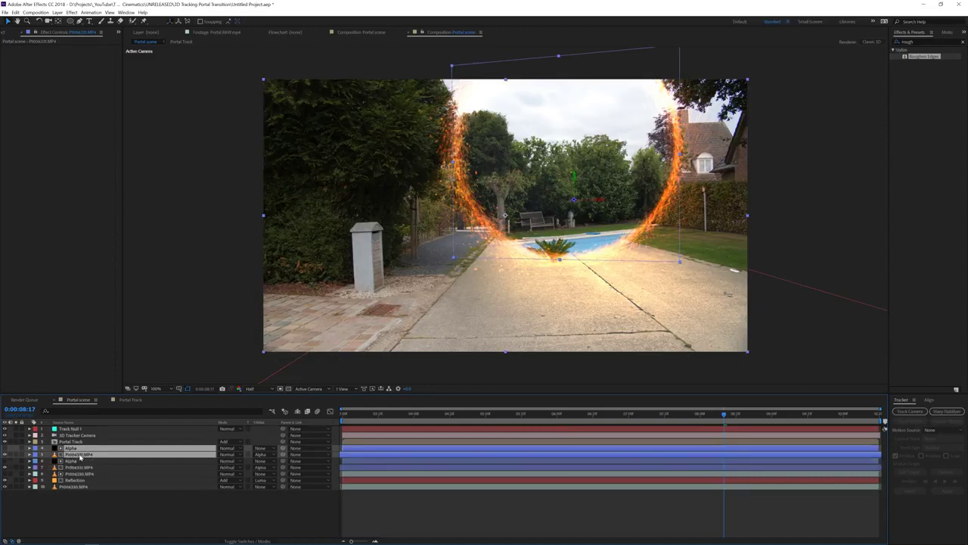
left_click(34, 455)
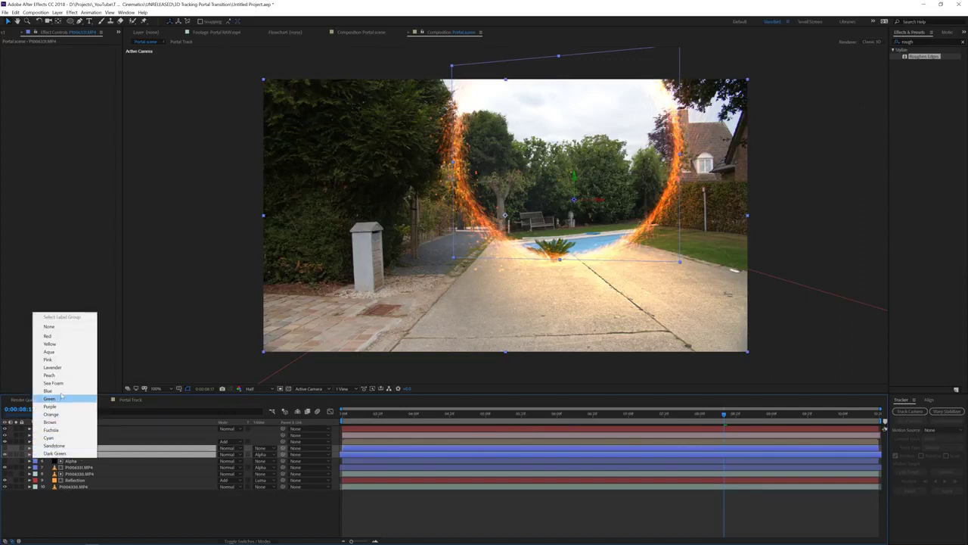
left_click(72, 344)
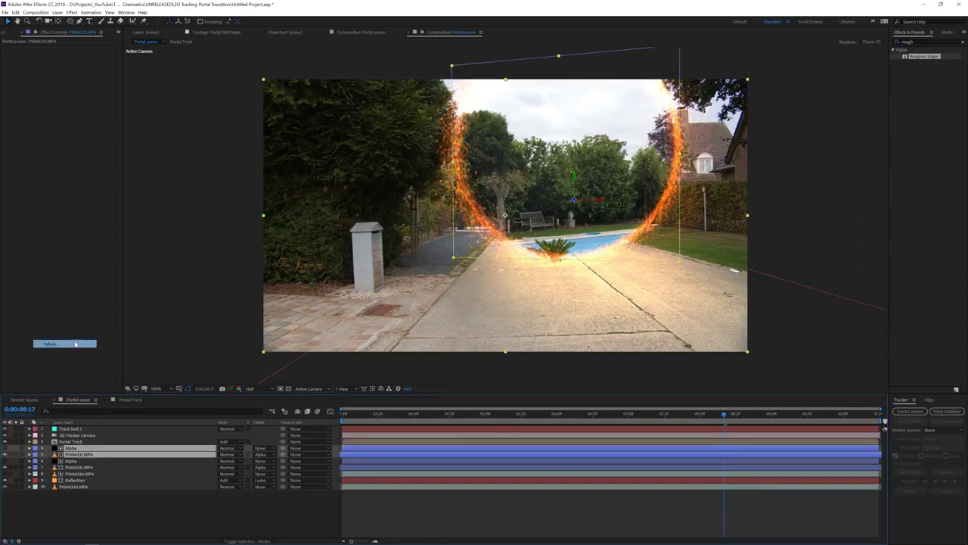
Step: Apply the Tint effect to the yellow P1006331.MP4 layer and map black to the dark red 280404
left_click(85, 455)
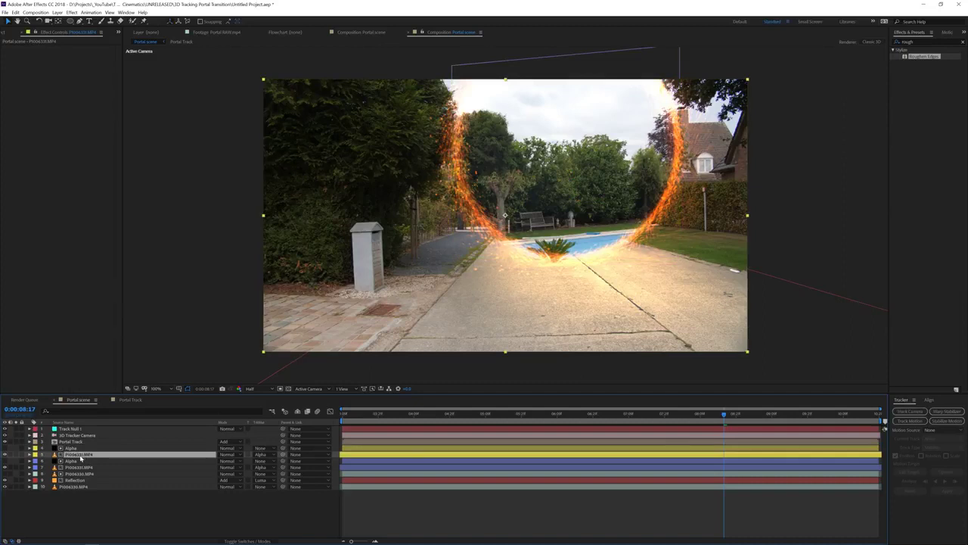
left_click(71, 12)
mouse_move(108, 85)
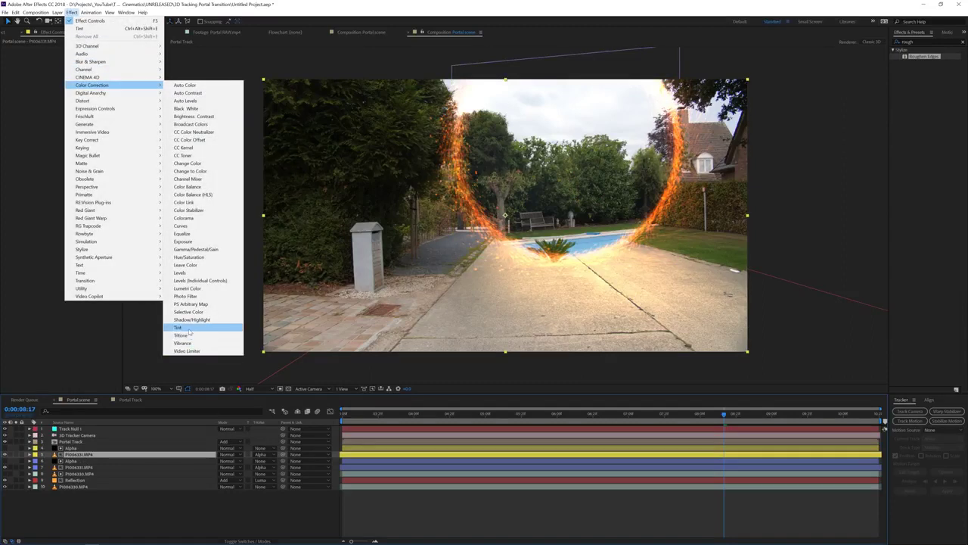
left_click(180, 328)
left_click(71, 55)
left_click(190, 308)
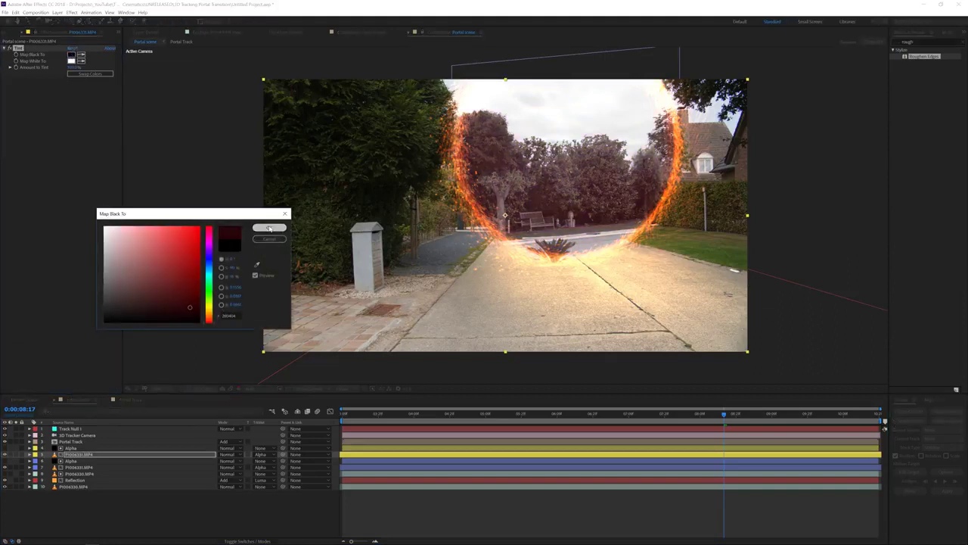
left_click(269, 227)
Step: Set the Tint effect's Map White To color to a light orange
left_click(72, 61)
left_click(209, 309)
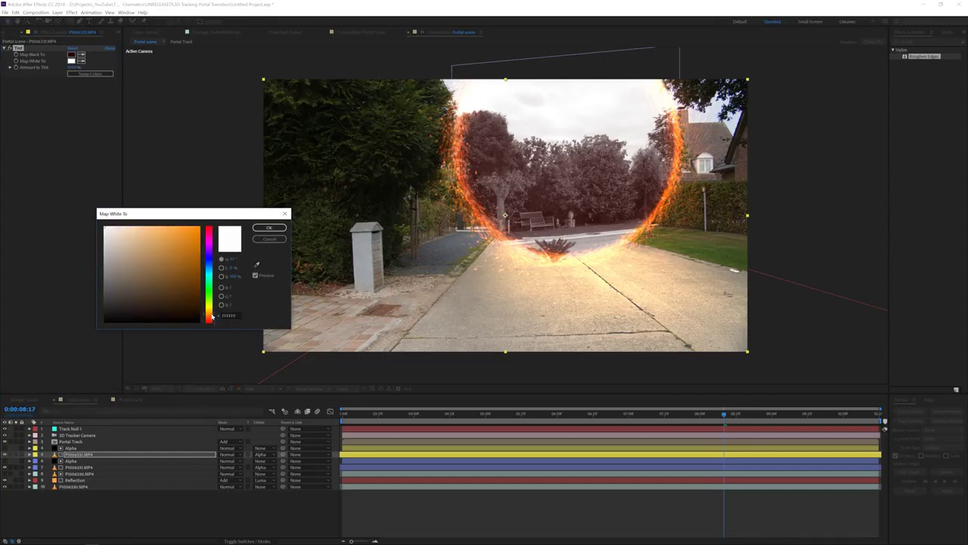
left_click(183, 271)
mouse_move(183, 271)
left_mouse_down()
mouse_move(185, 233)
mouse_move(160, 221)
left_mouse_up()
left_click(267, 226)
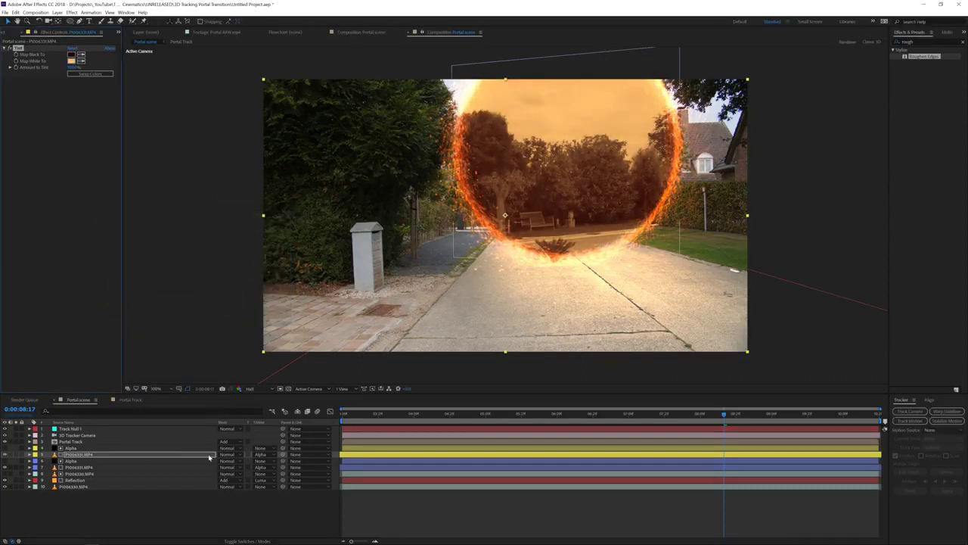
Step: Try the Add and Lighten blending modes on the tinted P1006331.MP4 layer and set it to Screen
left_click(227, 455)
left_click(233, 219)
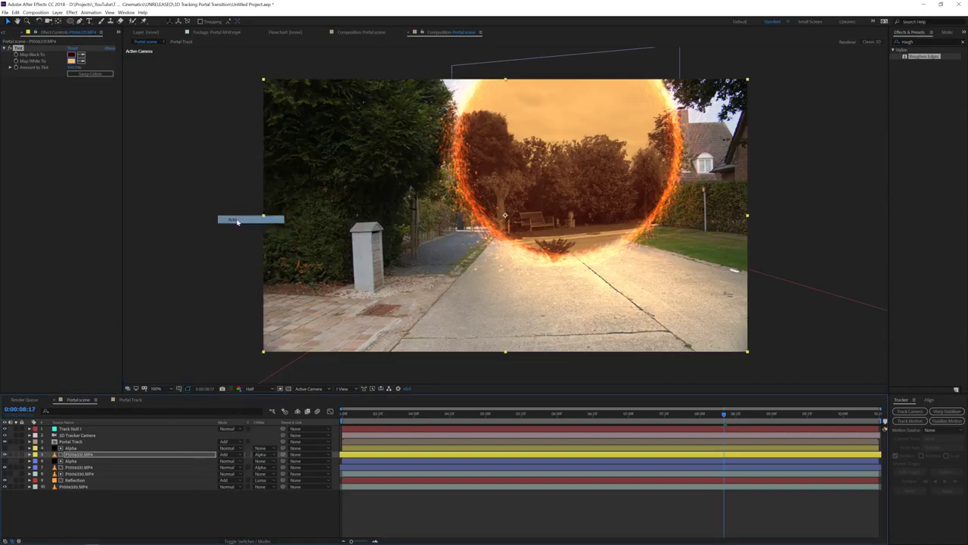
key("shift+equal")
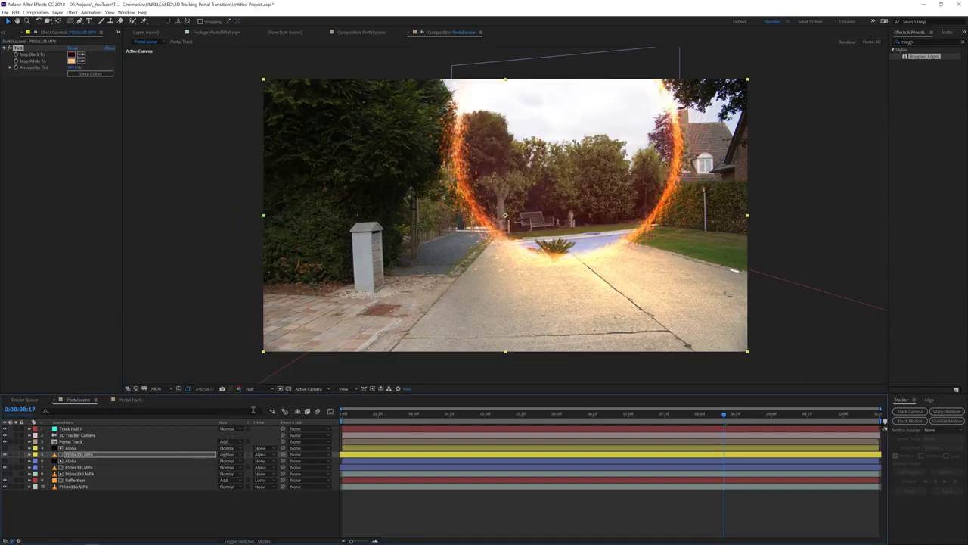
left_click(233, 454)
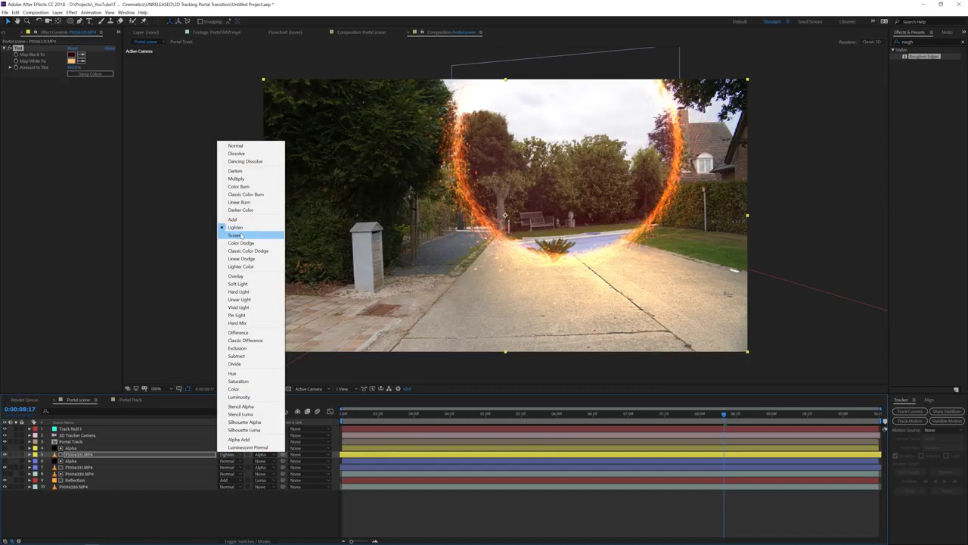
left_click(241, 232)
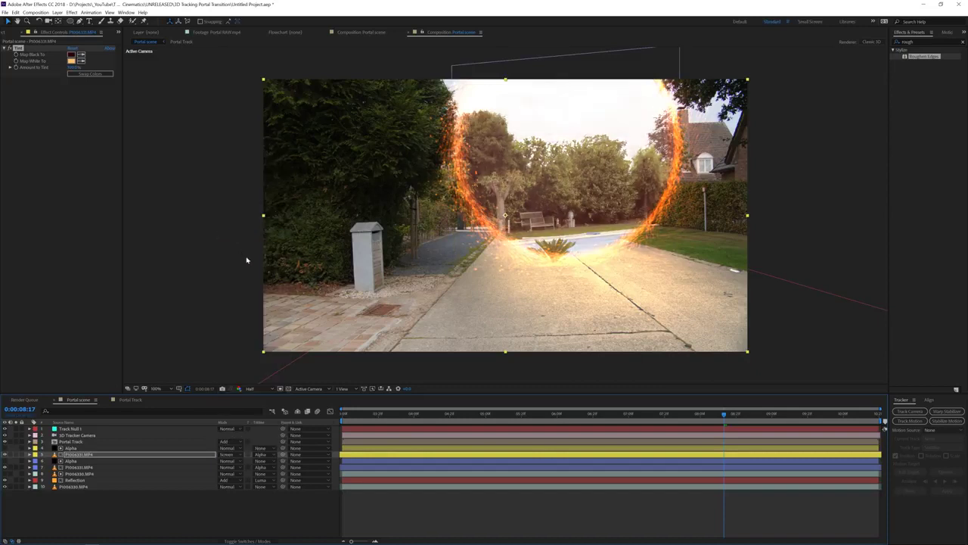
Step: At 0:00:07:12, duplicate the tinted P1006331.MP4 layer and set the upper copy's track matte to No Track Matte
left_click_drag(605, 421, 557, 422)
left_click(498, 422)
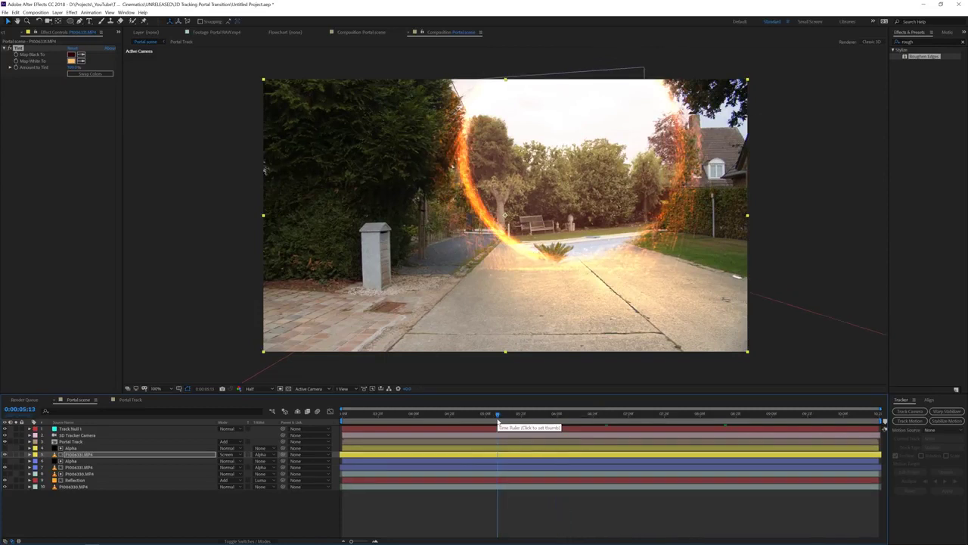
left_click_drag(503, 419, 639, 416)
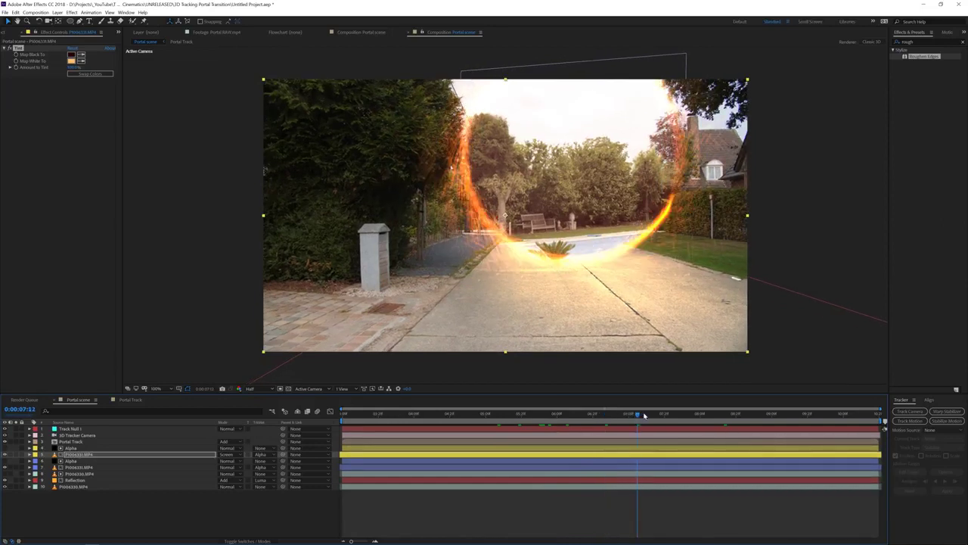
left_click(83, 456)
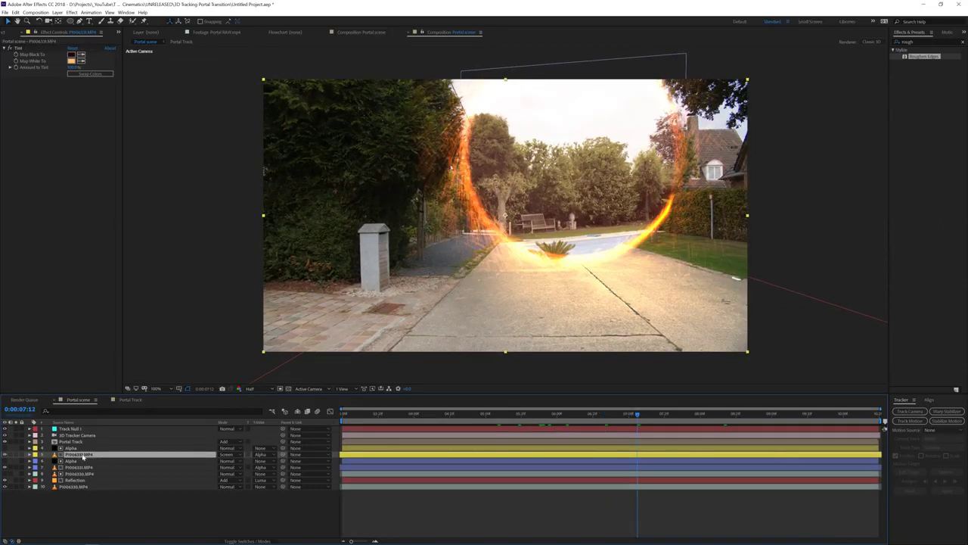
key("ctrl+d")
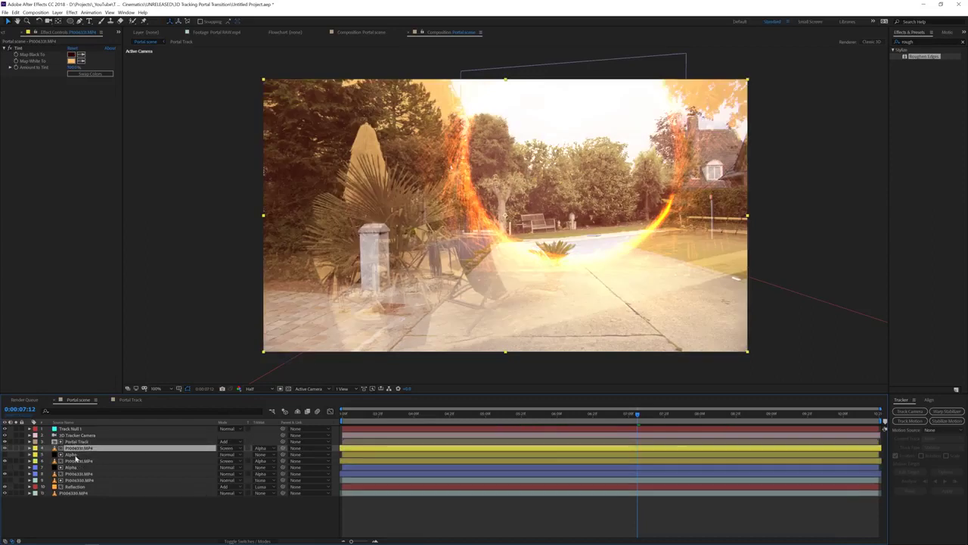
left_click(260, 448)
left_click(265, 455)
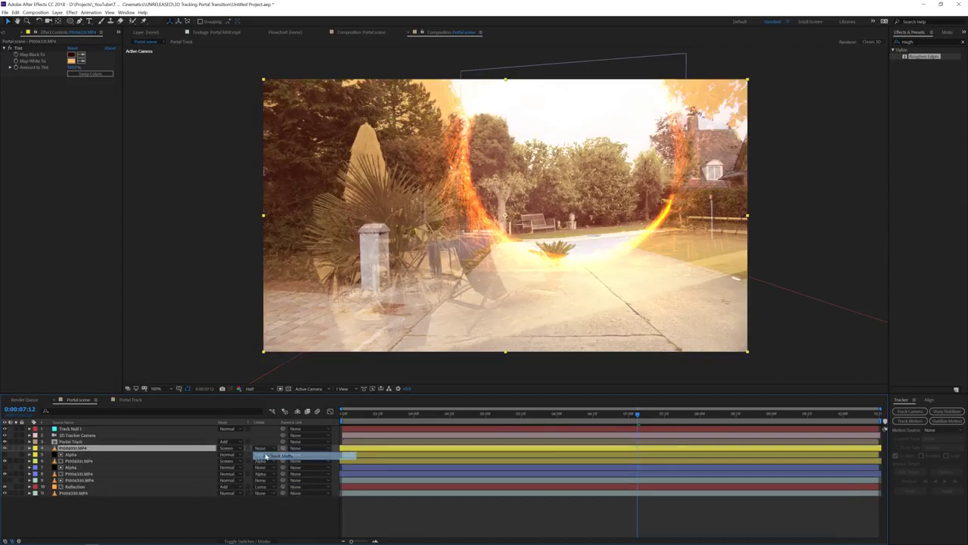
Step: Delete the Tint effect from the topmost P1006331.MP4 copy and set its blending mode to Normal
left_click(19, 48)
key("Delete")
left_click(228, 448)
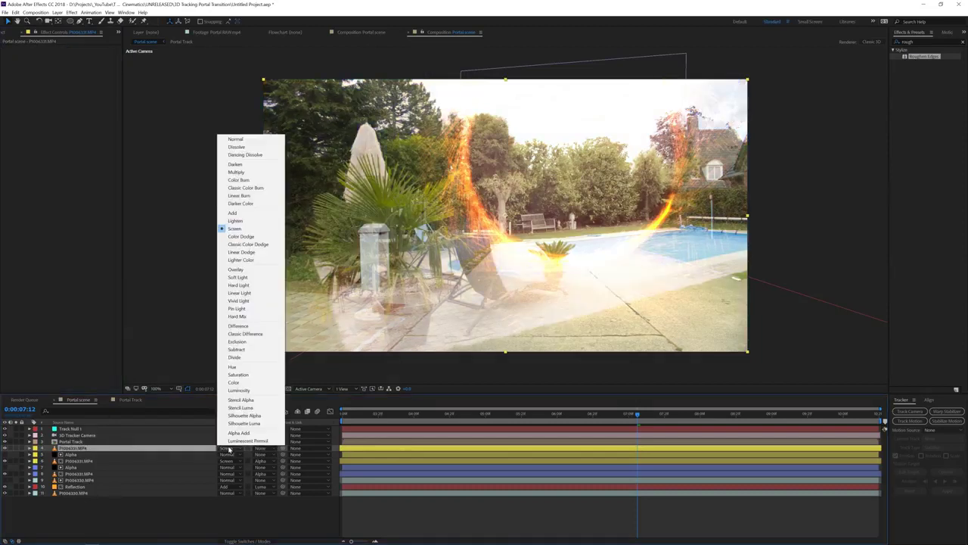
left_click(247, 140)
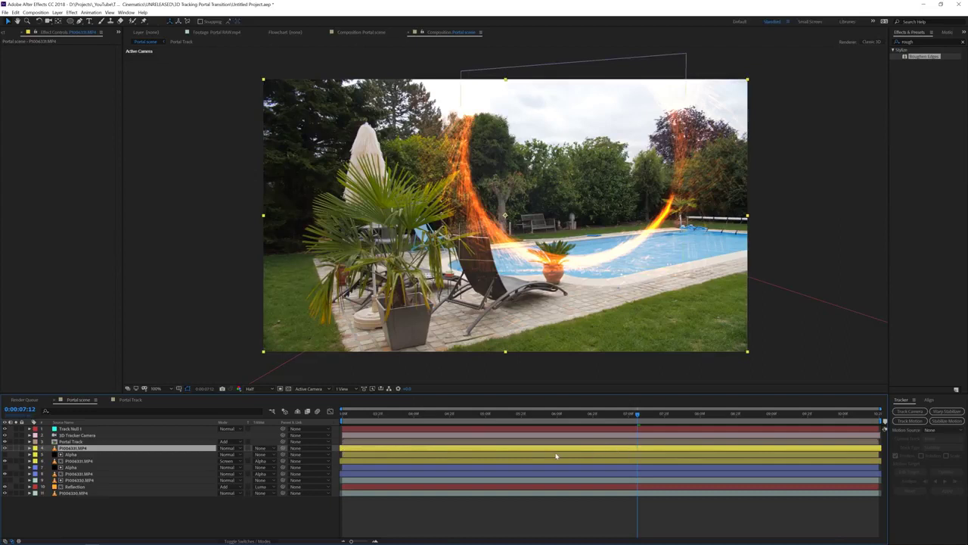
Step: Move the untinted P1006331.MP4 copy to the top of the layer stack and trim its start to 0:00:07:12
left_click_drag(151, 448, 152, 429)
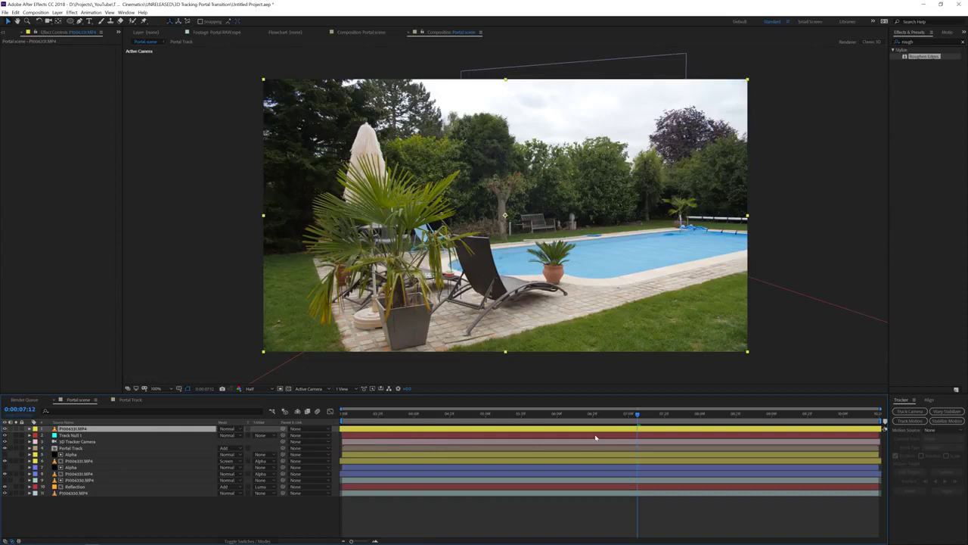
key("ctrl+shift+d")
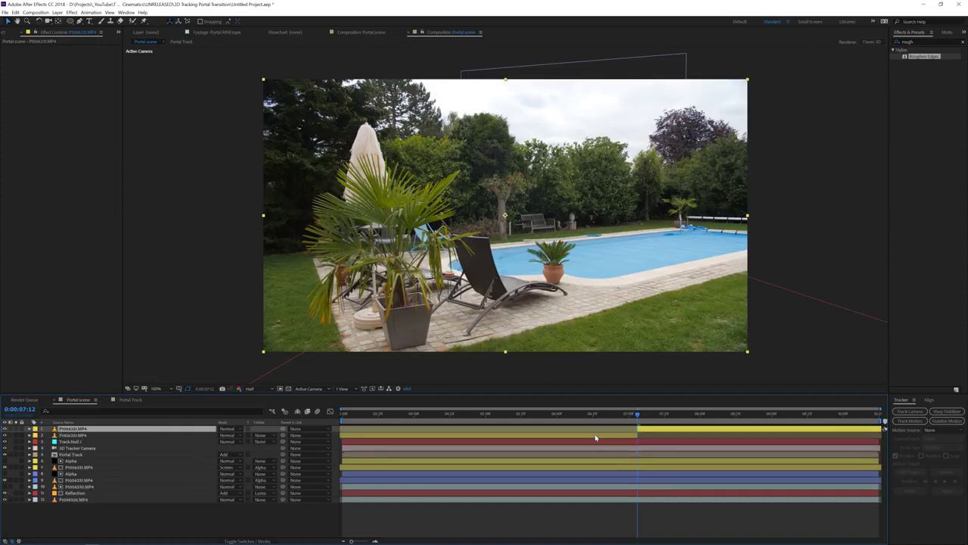
key("ctrl+z")
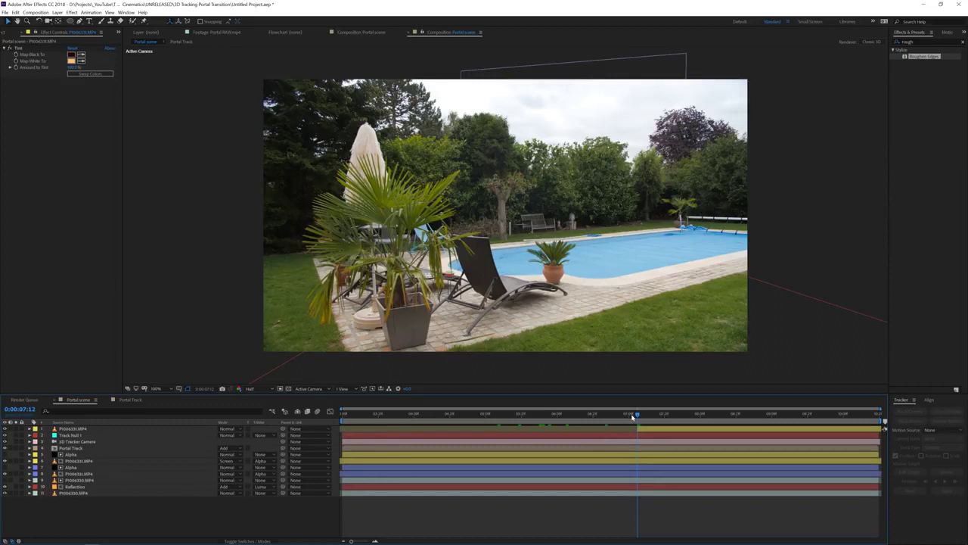
left_click(629, 415)
left_click(638, 415)
left_click_drag(638, 416, 637, 417)
left_click(634, 416)
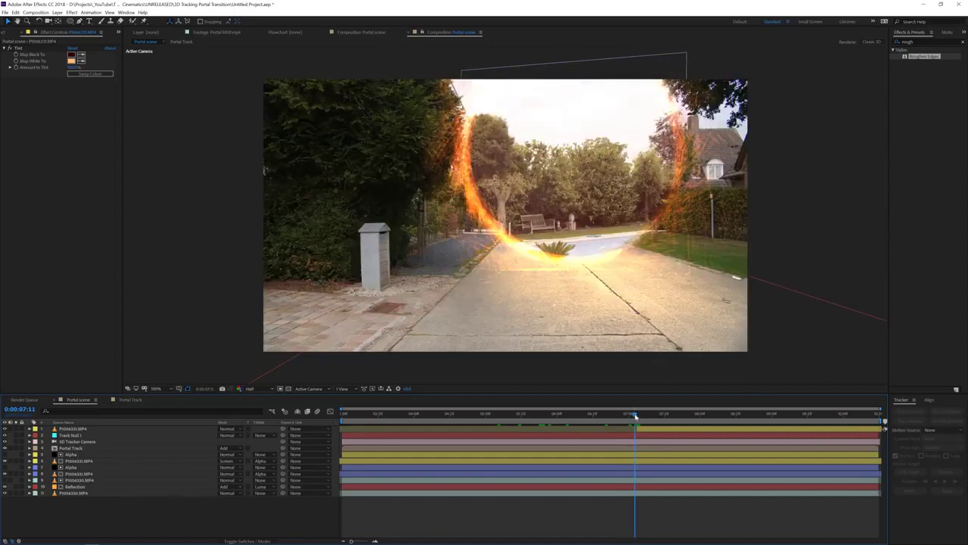
left_click(638, 415)
Step: Create a new adjustment layer above all other layers in the Portal scene composition
right_click(196, 518)
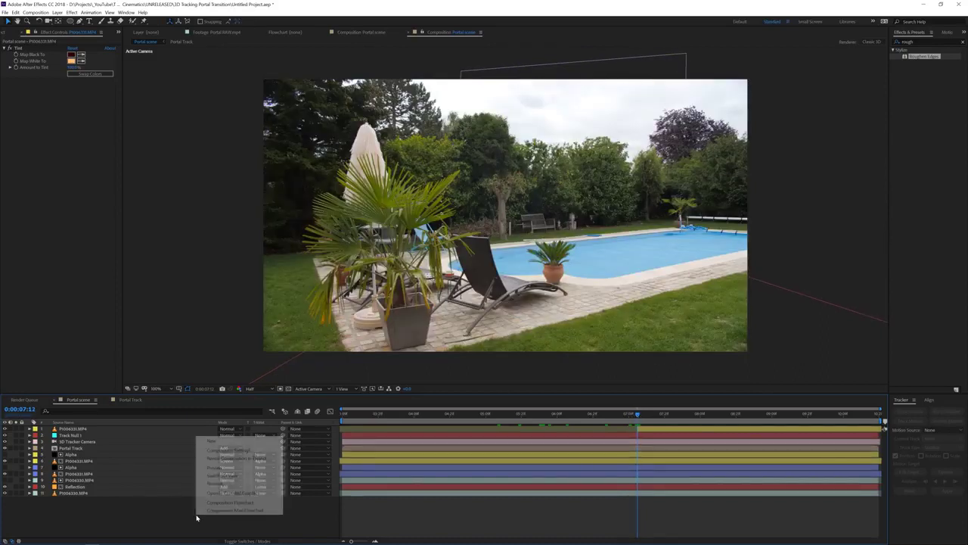
mouse_move(227, 442)
left_click(308, 498)
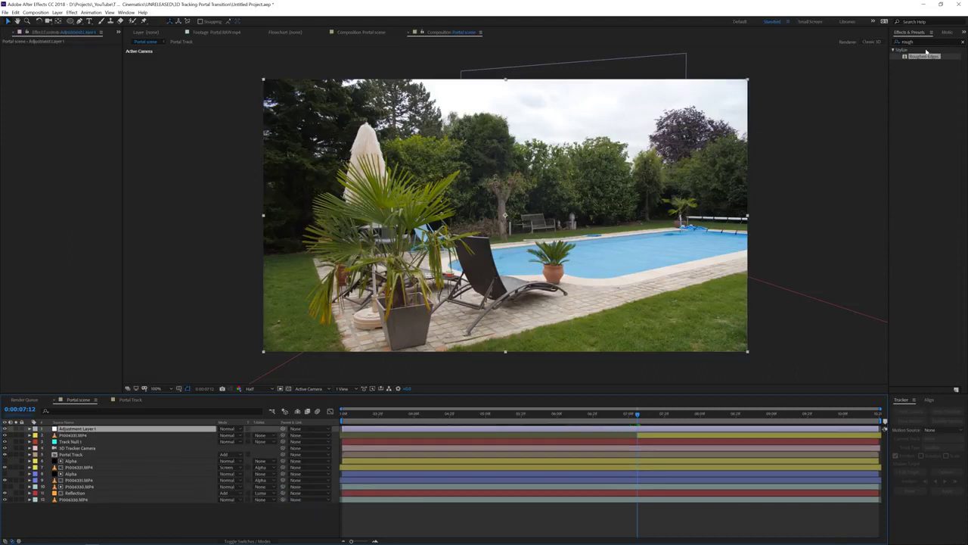
Step: Search the presets for "tc" and apply the TC_Hyperzoom preset to the adjustment layer
left_click(961, 42)
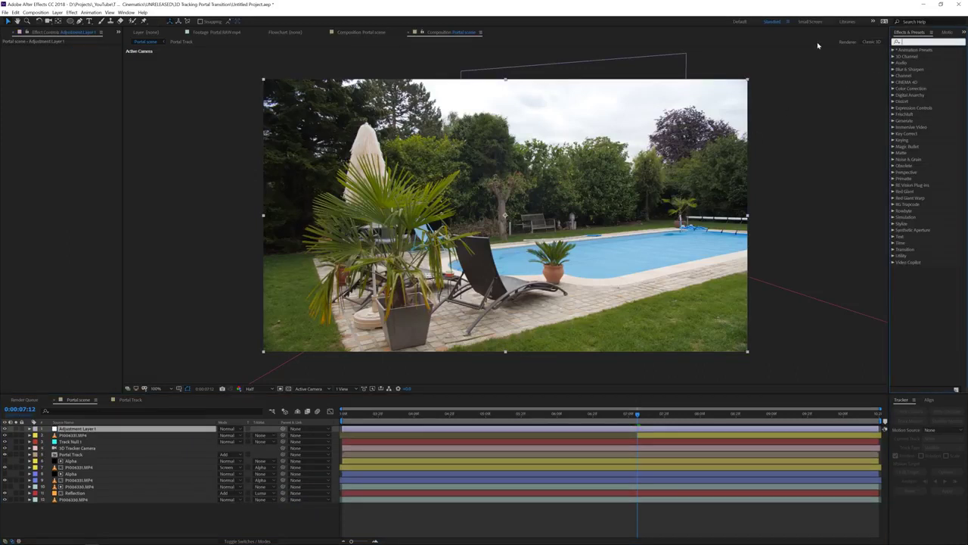
type("tc")
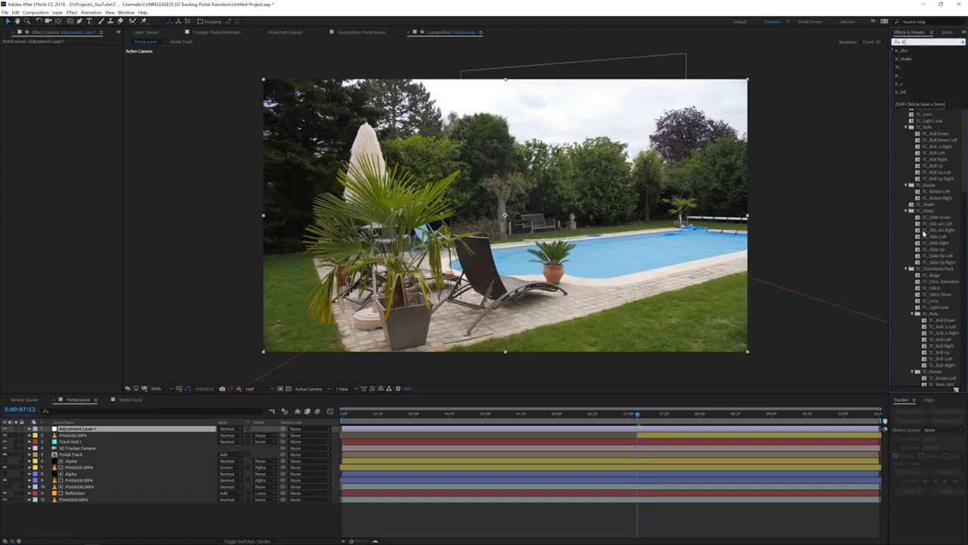
scroll(924, 235, "down", 5)
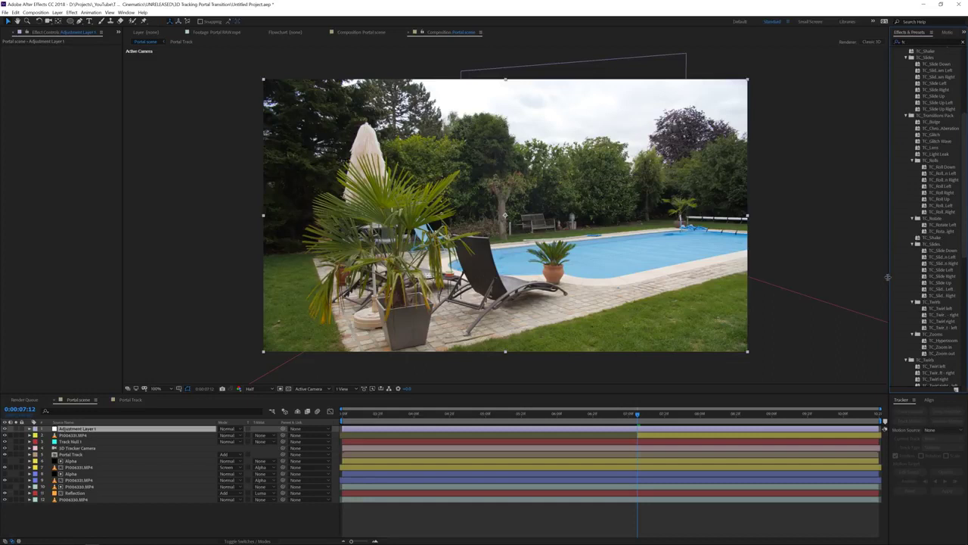
left_click_drag(887, 277, 835, 286)
scroll(867, 290, "down", 2)
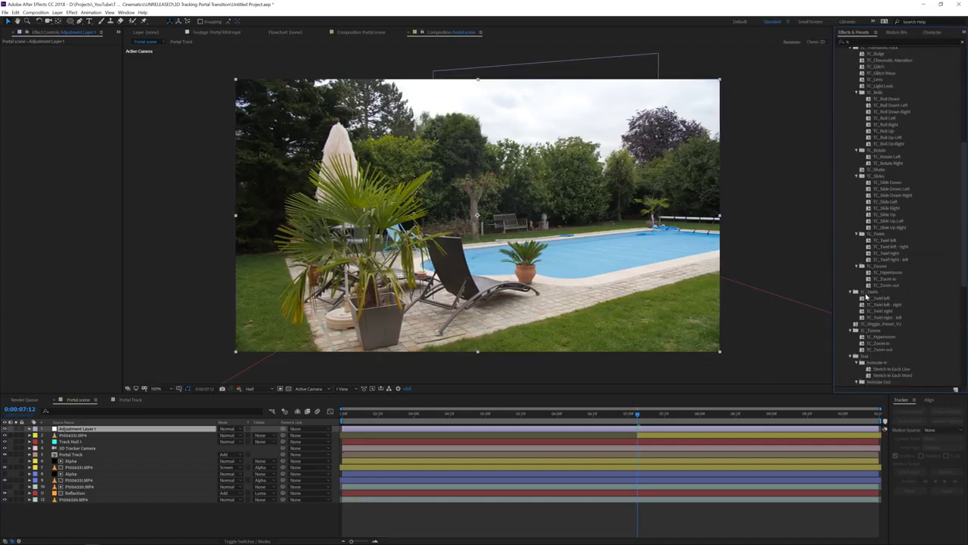
left_click_drag(892, 277, 622, 429)
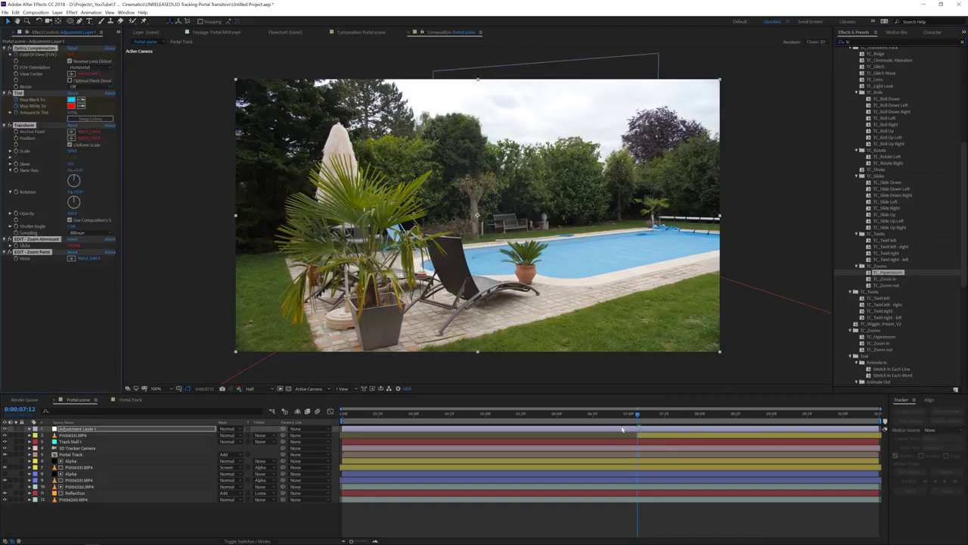
Step: Reveal the adjustment layer's keyframes and shift the layer earlier so the middle keyframes line up with the cut at 0:00:07:12
key("u")
left_click_drag(715, 433, 640, 441)
left_click(610, 416)
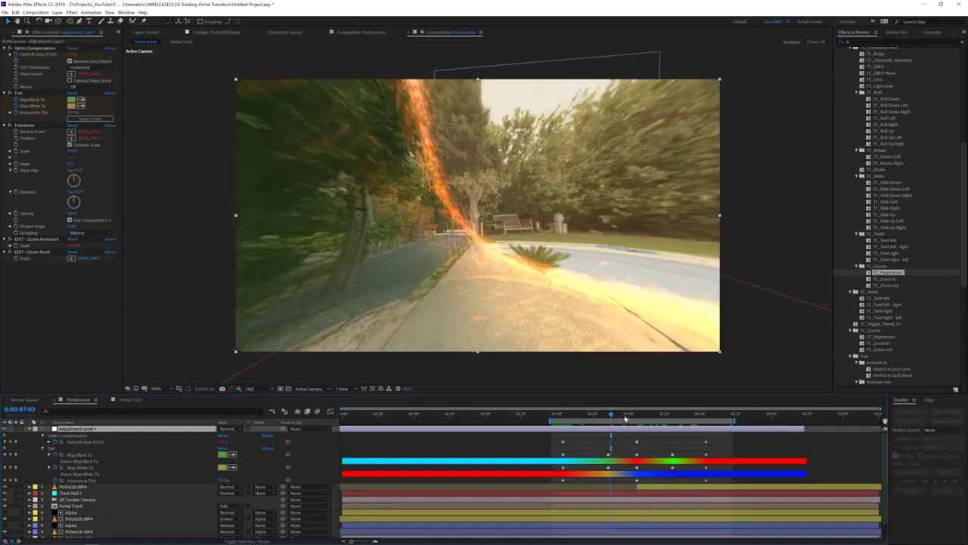
left_click(596, 416)
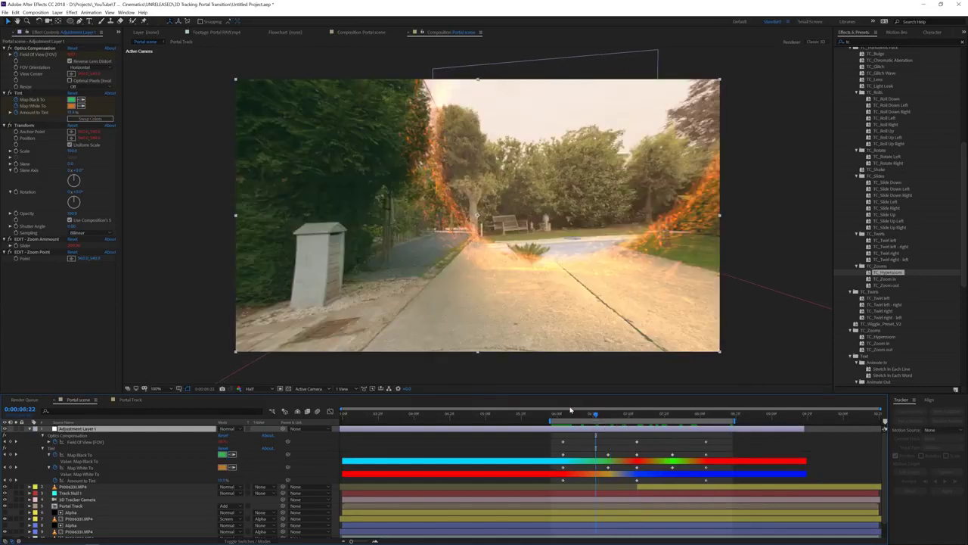
left_click(575, 414)
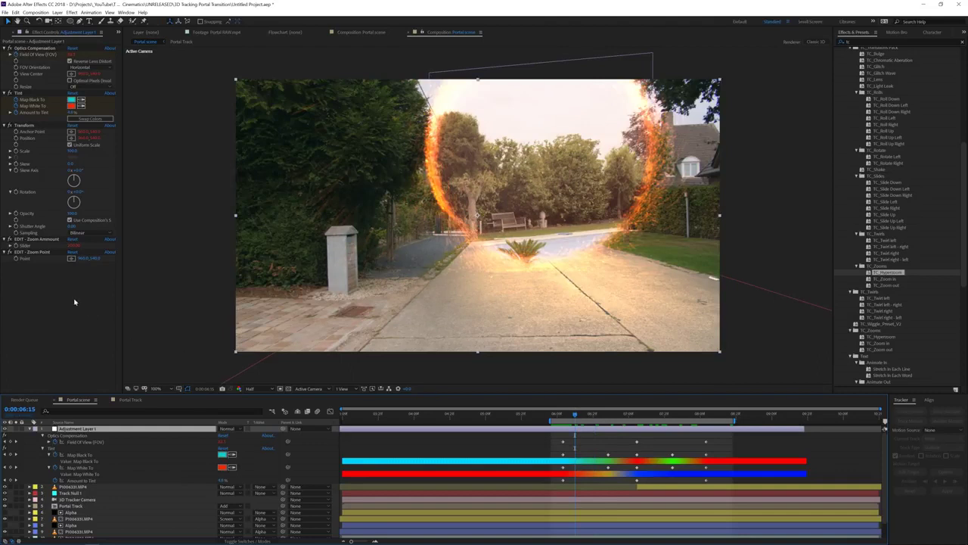
Step: Place the EDIT - Zoom Point at the centre of the portal opening and adjust the zoom amount for the transition
left_click(71, 259)
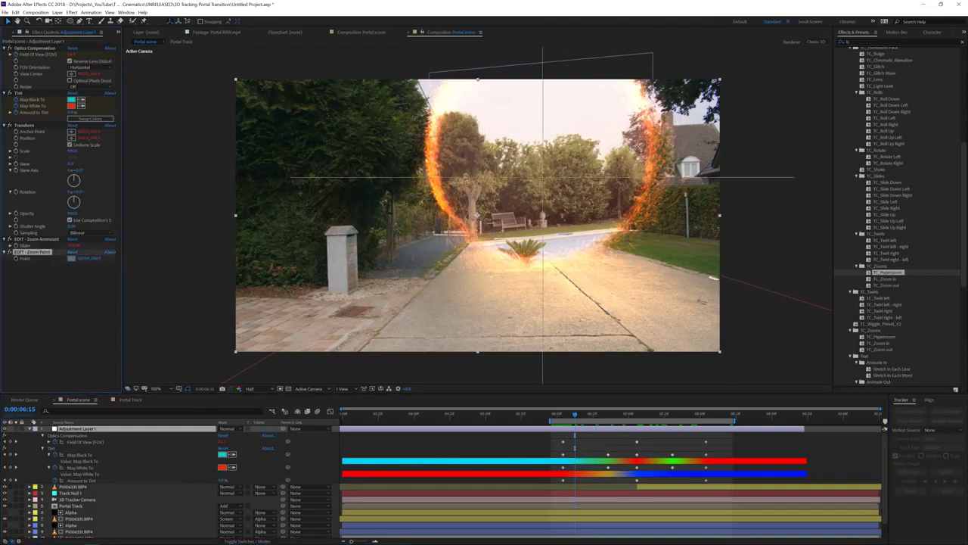
left_click(537, 165)
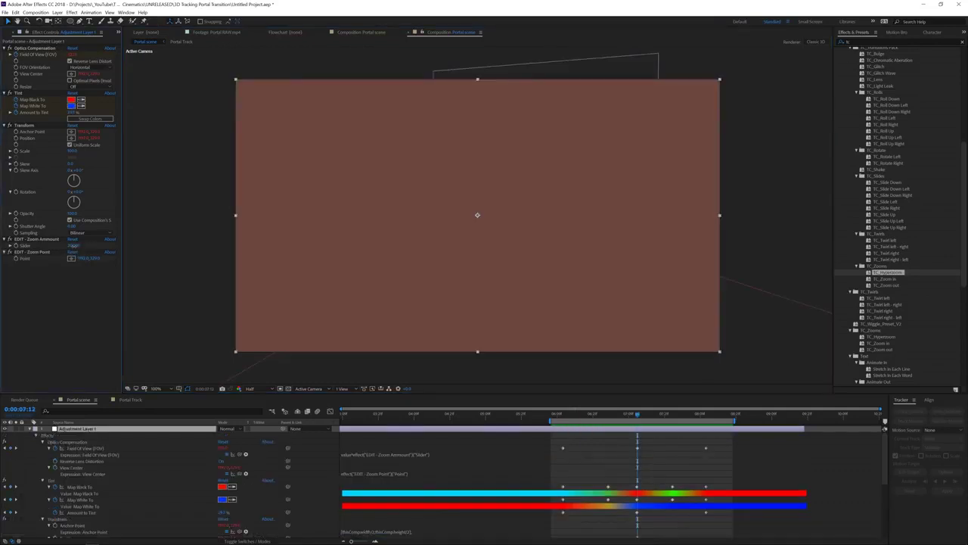
key("Return")
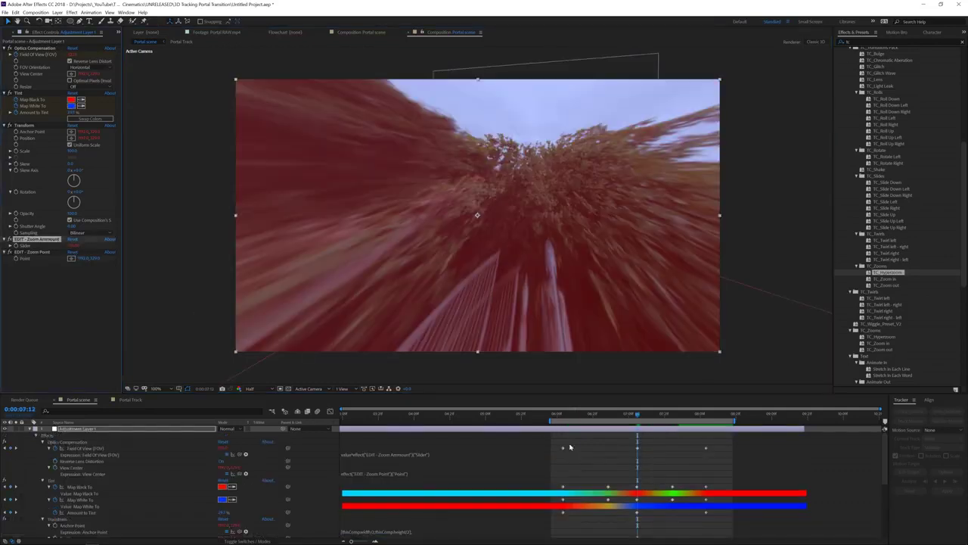
left_click_drag(638, 418, 636, 439)
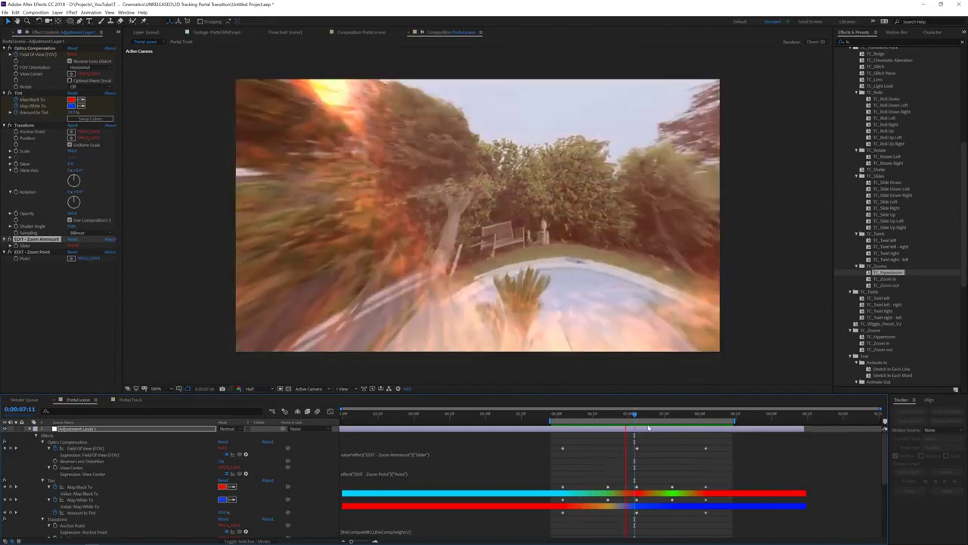
Step: At 0:00:05:01, find the Perfect Glow V2 preset and apply it to the Portal Track layer
left_click(460, 414)
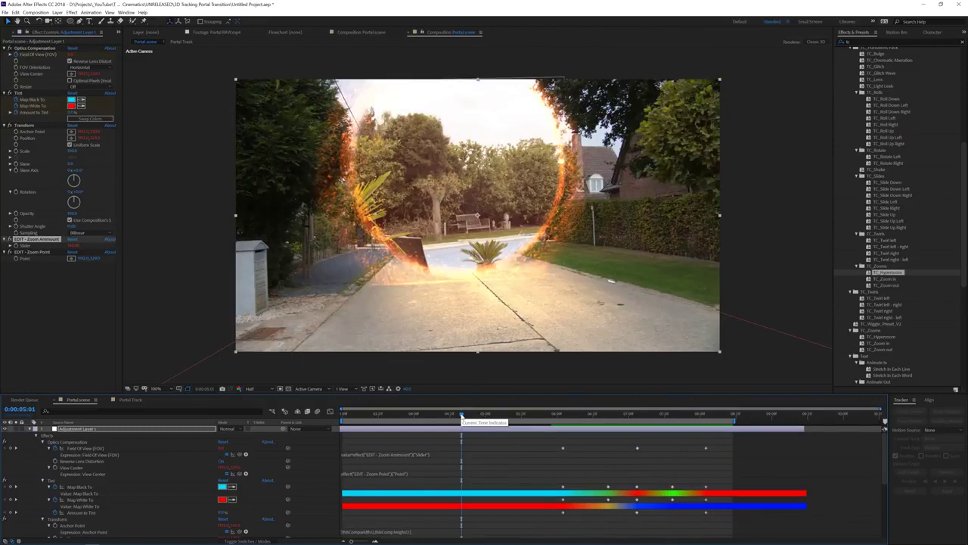
key("ctrl+a")
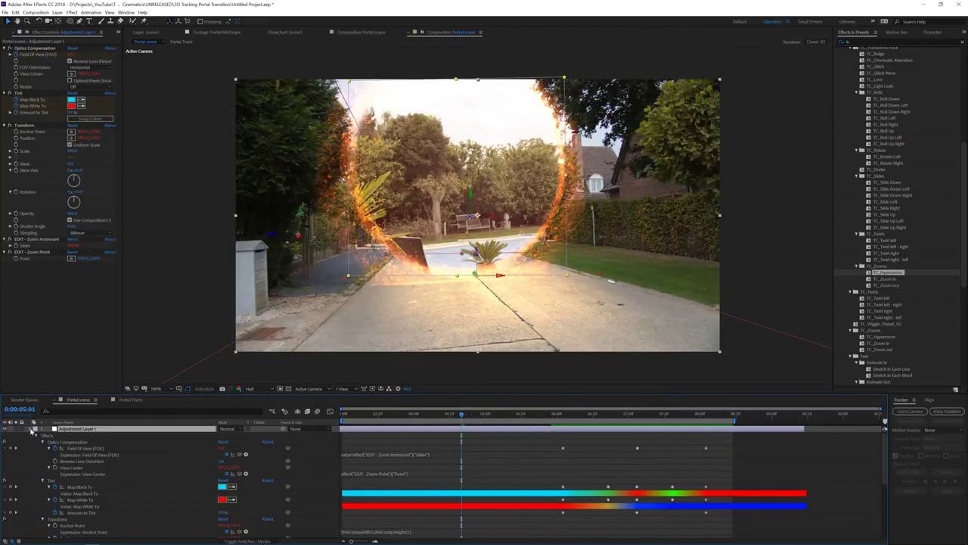
left_click(29, 429)
left_click(80, 515)
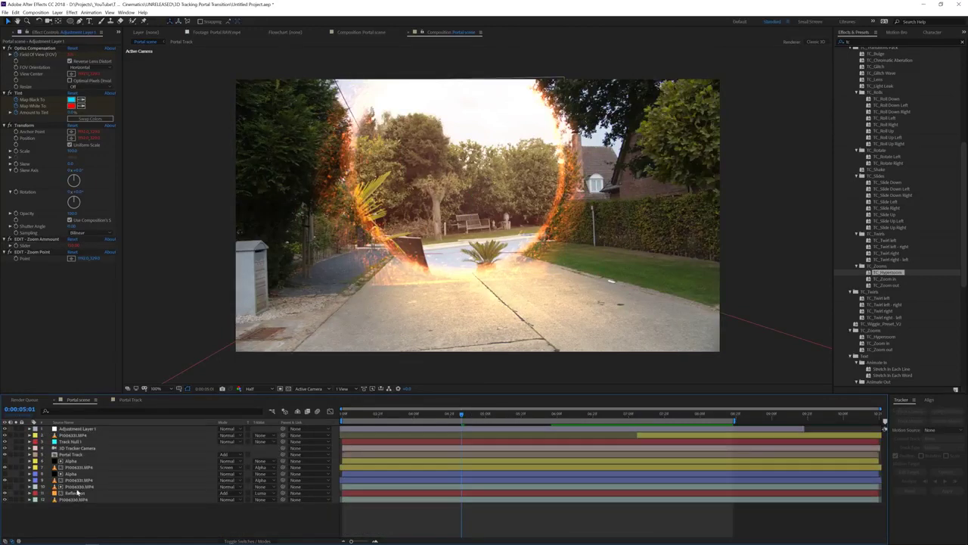
left_click(76, 454)
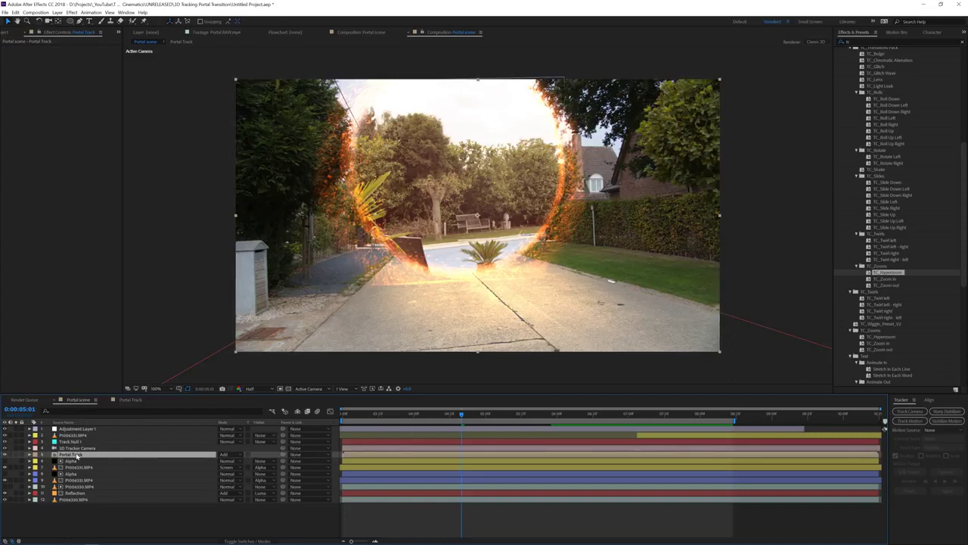
left_click(854, 41)
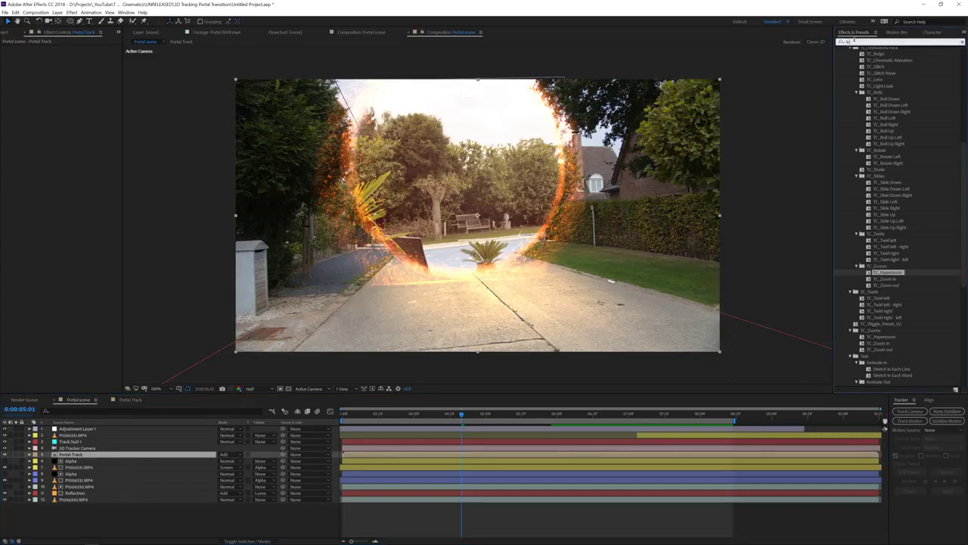
type("perf")
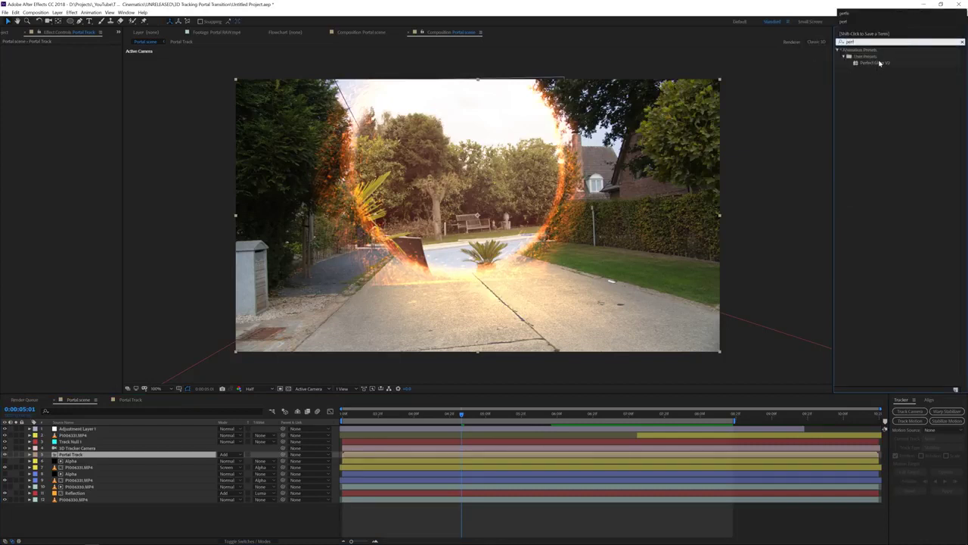
left_click_drag(880, 63, 74, 455)
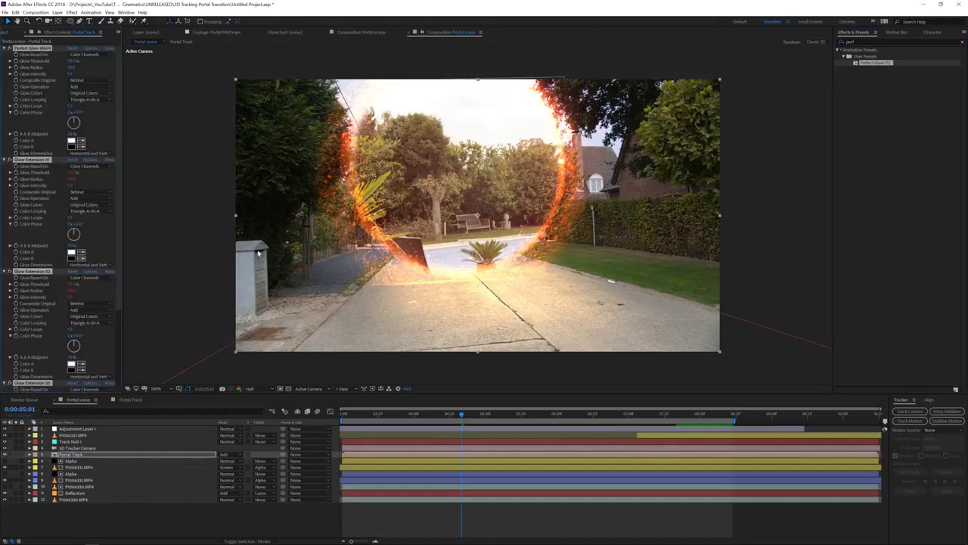
Step: Lower the glow threshold of Perfect Glow MAIN on Portal Track and reduce its glow intensity
left_click(74, 61)
type("20")
key("Return")
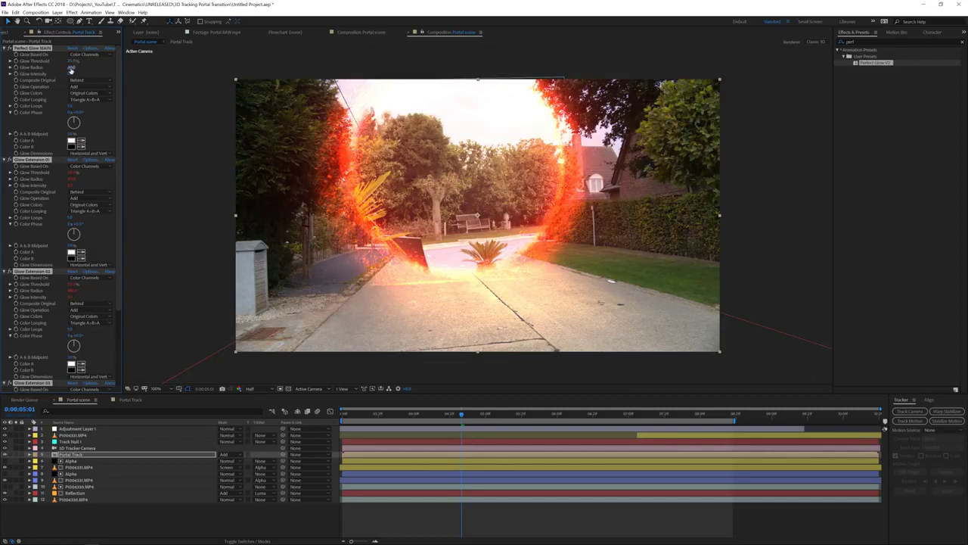
left_click_drag(68, 72, 69, 73)
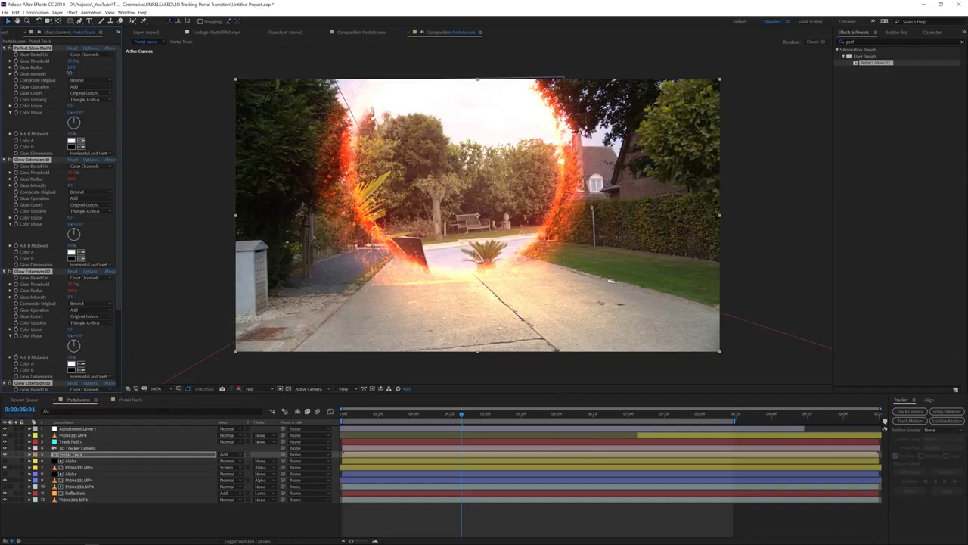
Step: Open the Portal Track composition and try a yellow VC Color Vibrance color on the topmost Portal RAW.mp4 layer
double_click(119, 454)
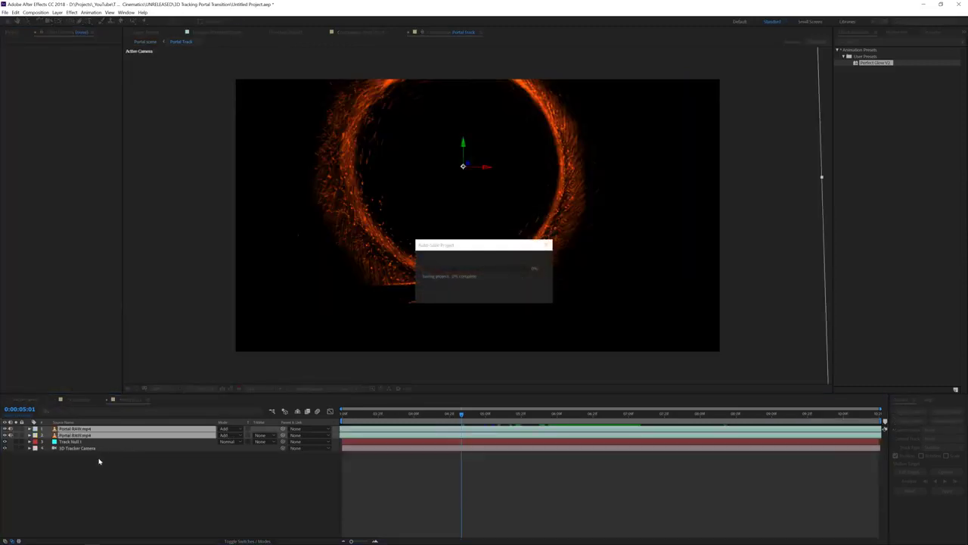
left_click(99, 461)
left_click(82, 429)
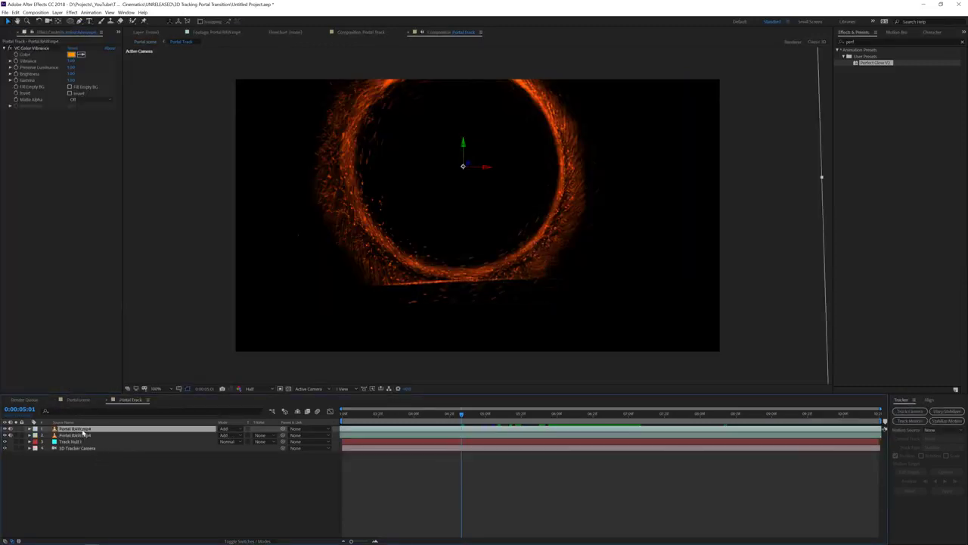
left_click(83, 435)
left_click(84, 429)
left_click(72, 54)
left_click(71, 55)
left_click_drag(211, 311, 211, 308)
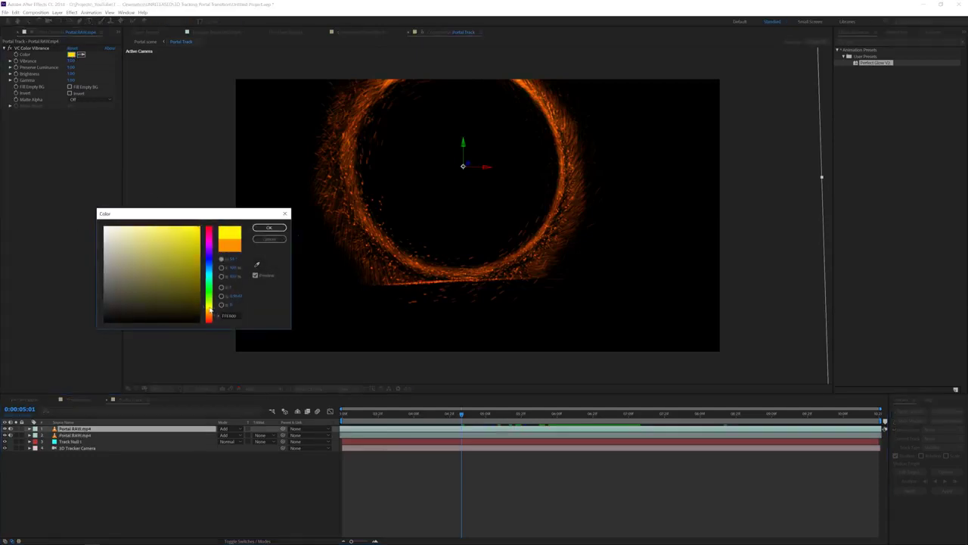
left_click(269, 227)
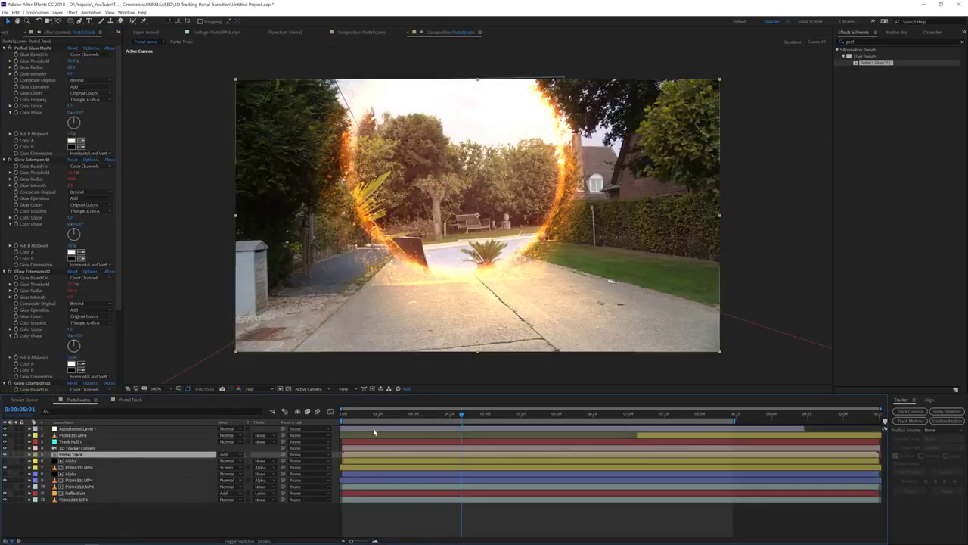
Step: In Portal Track, delete VC Color Vibrance from the topmost Portal RAW.mp4 layer and select the lower copy
left_click(507, 415)
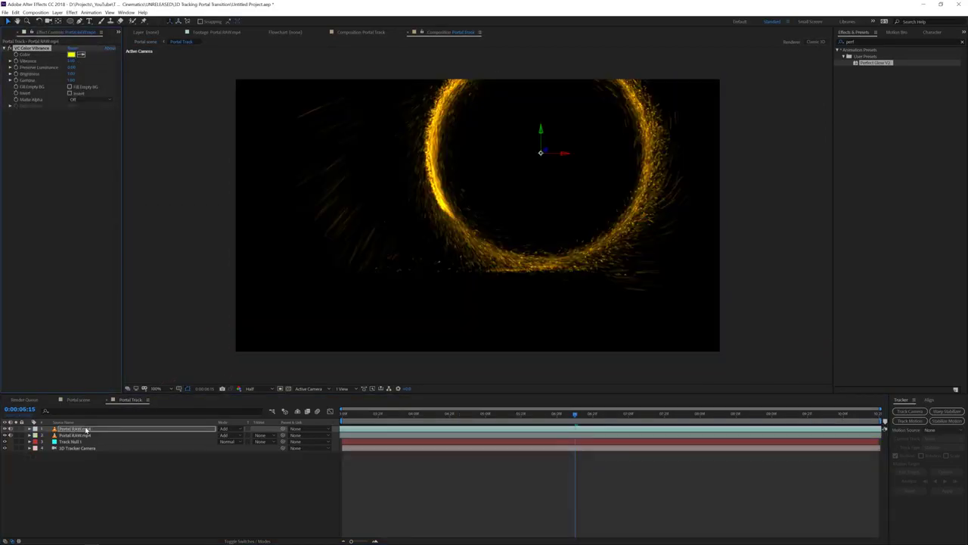
left_click(87, 429)
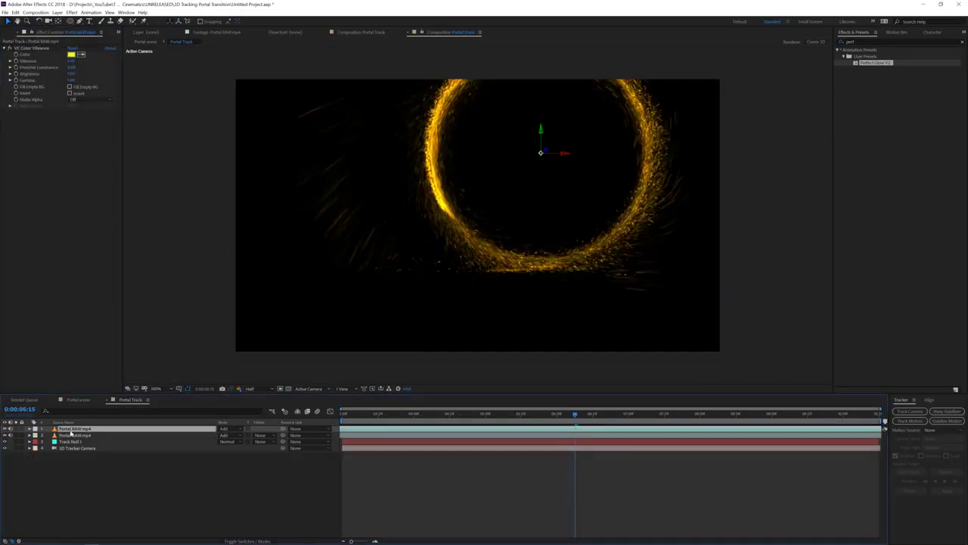
left_click(29, 49)
key("Delete")
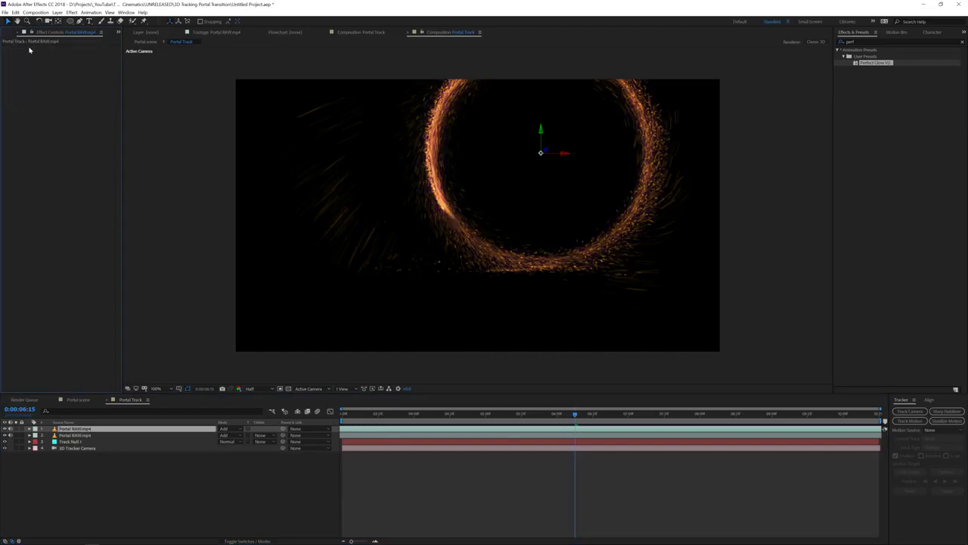
left_click(142, 436)
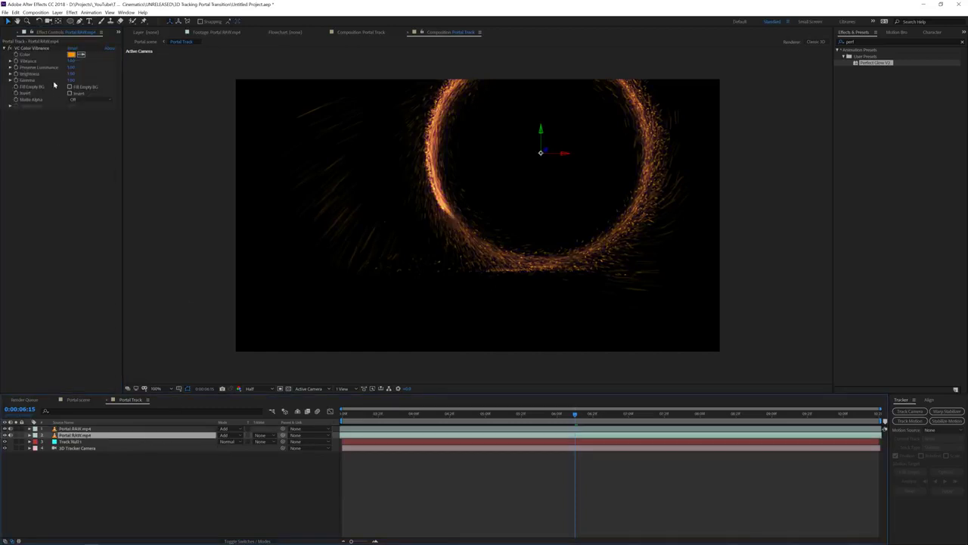
Step: Set VC Color Vibrance on the lower Portal RAW.mp4 copy to yellow and duplicate the topmost Portal RAW.mp4 layer
left_click(71, 55)
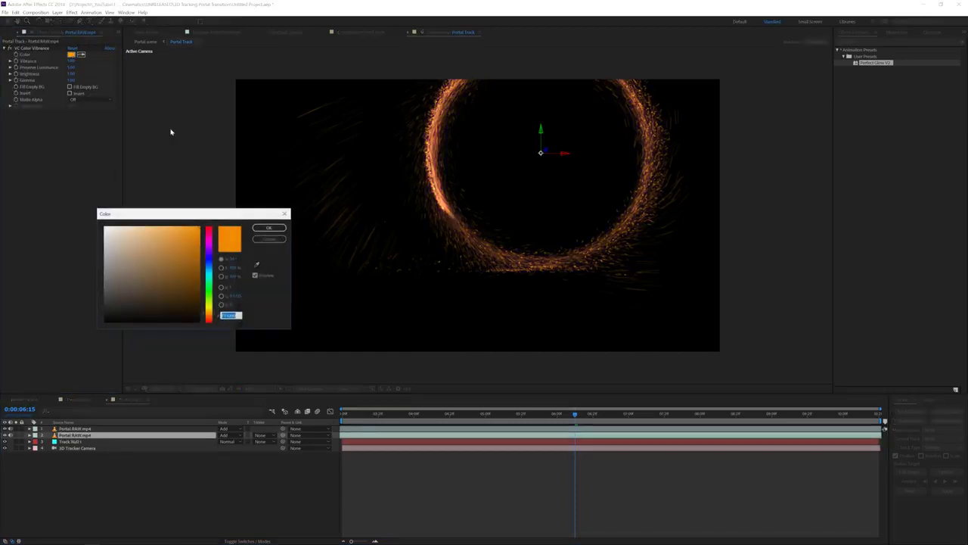
left_click(208, 314)
left_click_drag(209, 314, 209, 311)
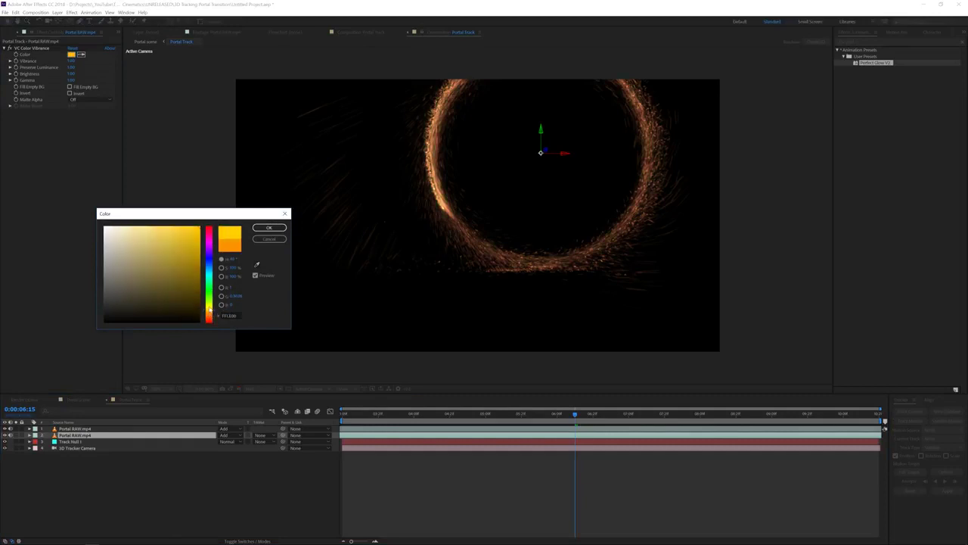
key("Return")
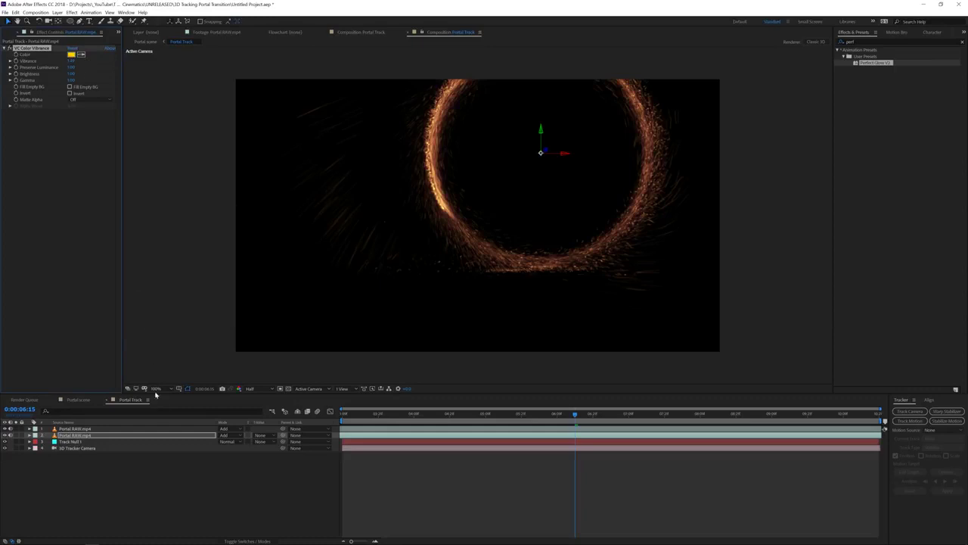
left_click(173, 428)
key("ctrl+d")
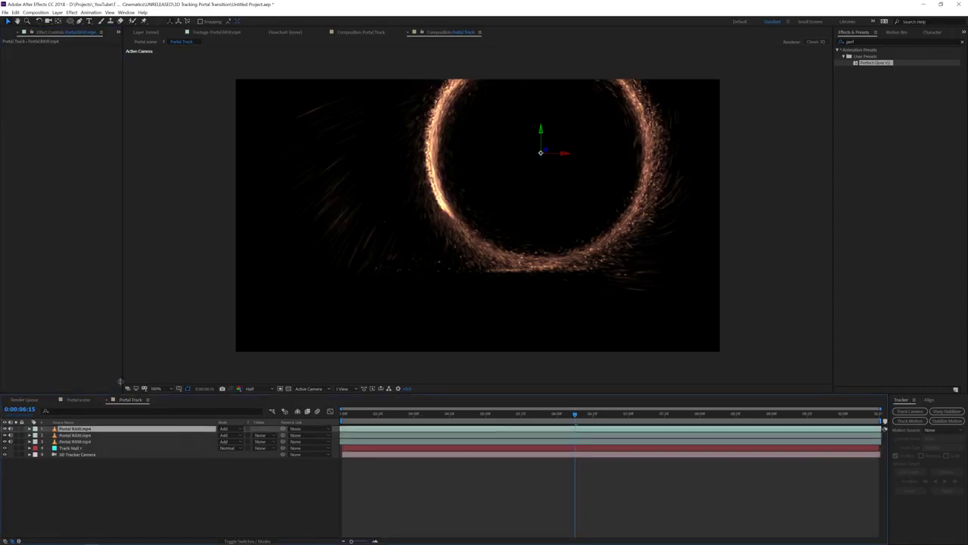
Step: Return to the Portal scene composition, set Perfect Glow MAIN's threshold on Portal Track to 25% and lower its glow intensity
left_click(79, 399)
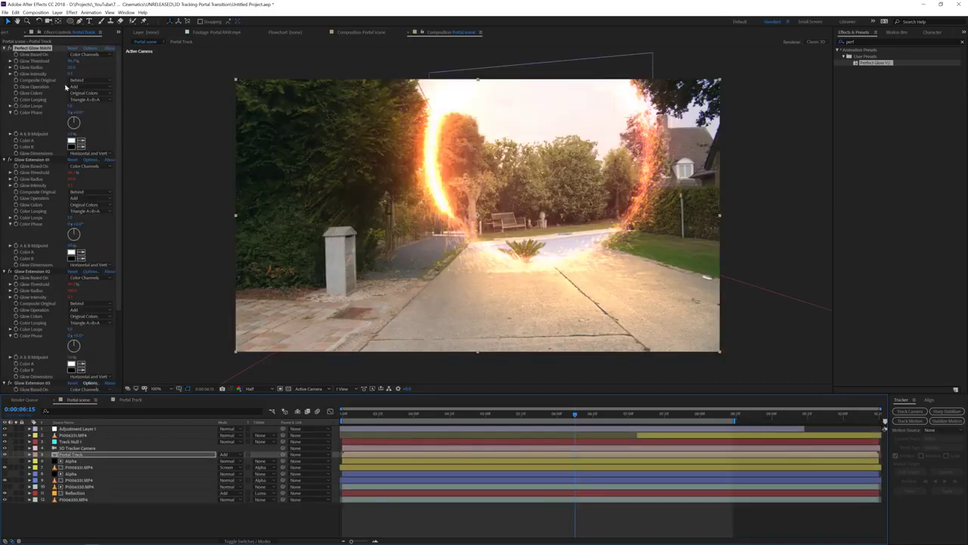
left_click(71, 61)
type("25")
key("Return")
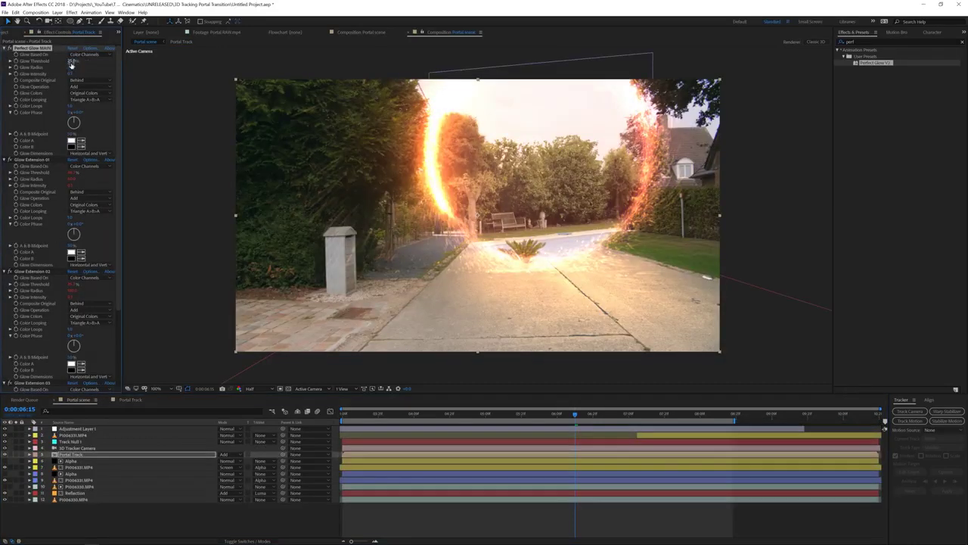
left_click_drag(70, 73, 50, 71)
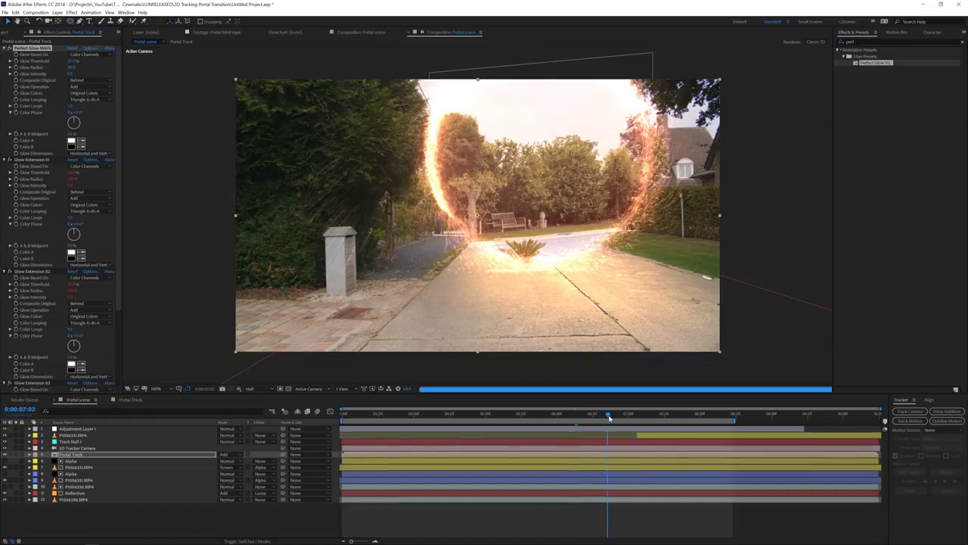
Step: Check the glow at 0:00:07:02 and 0:00:04:19, and change Portal Track's blending mode to Screen
left_click(607, 415)
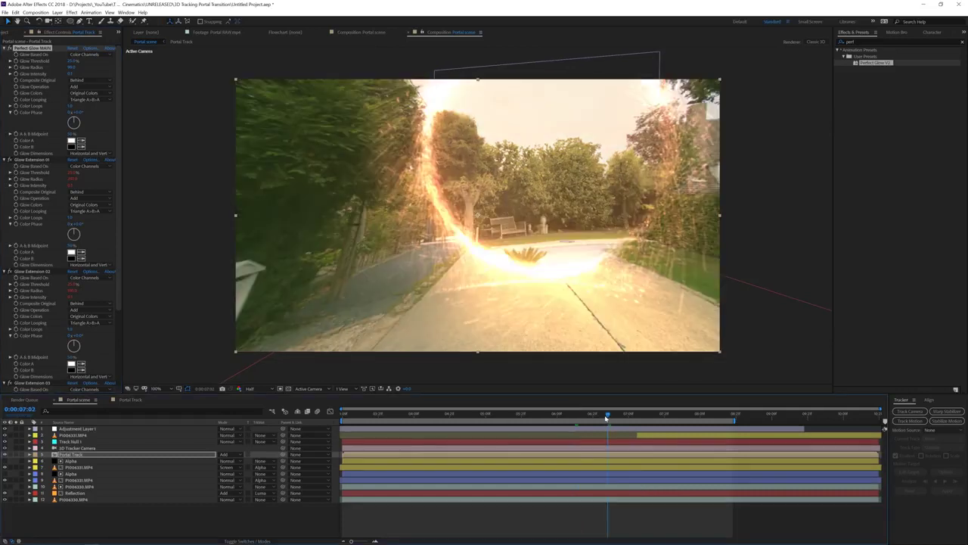
left_click(487, 415)
left_click(444, 416)
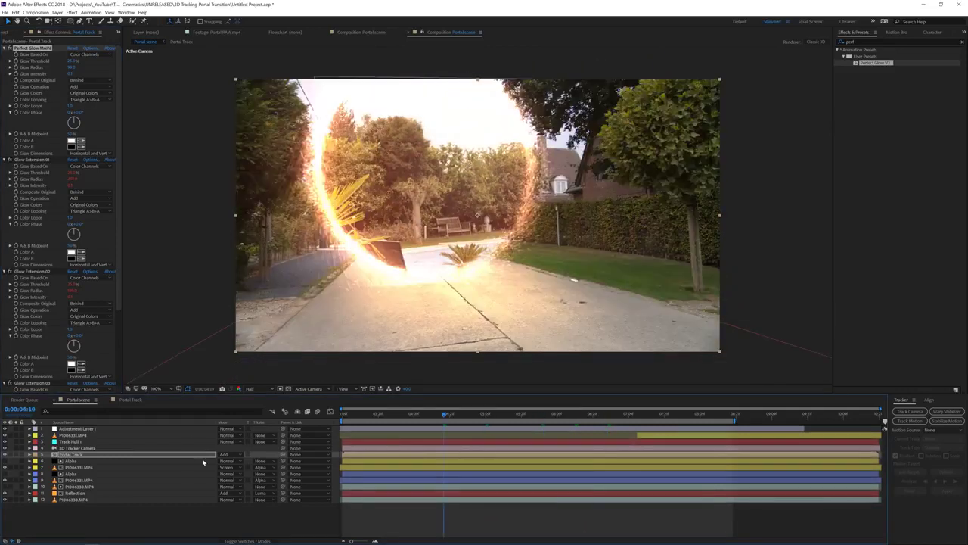
left_click(231, 455)
left_click(250, 233)
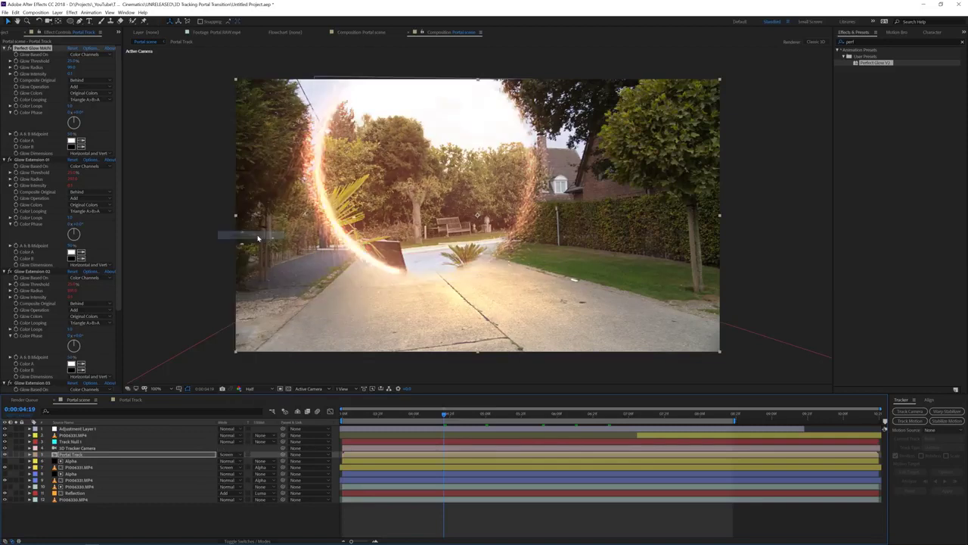
Step: Raise Perfect Glow MAIN's intensity on Portal Track to 0.2, set its glow radius to 90, and deselect the layer
left_click_drag(70, 73, 82, 70)
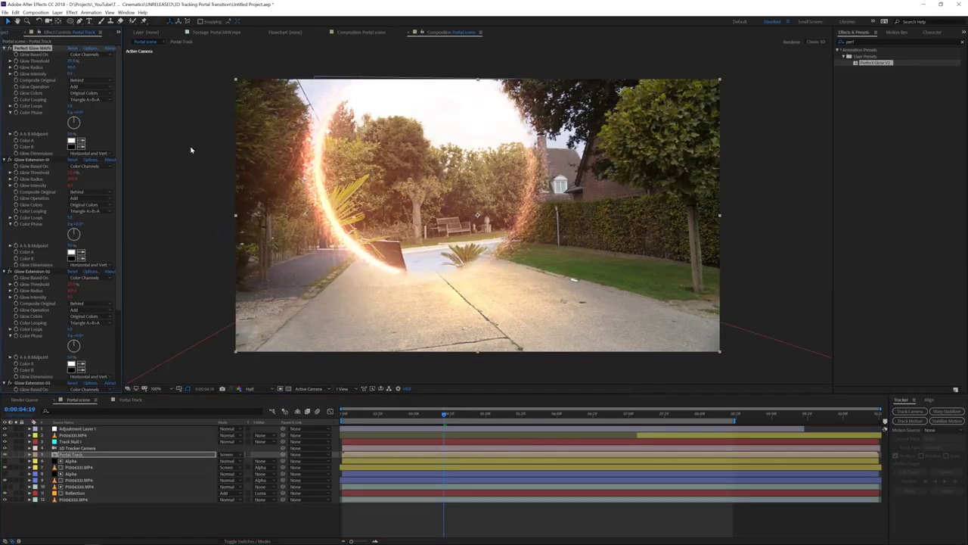
left_click_drag(73, 74, 77, 74)
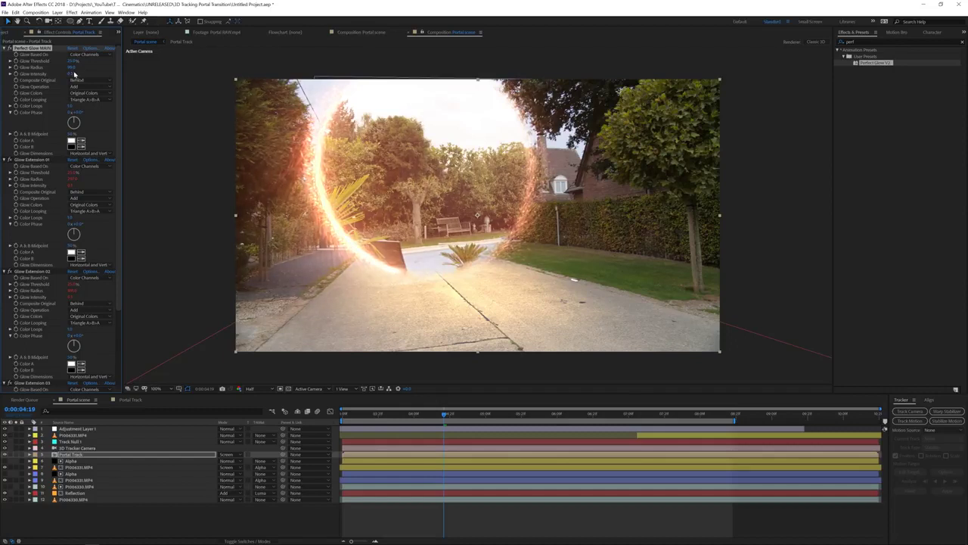
key("Return")
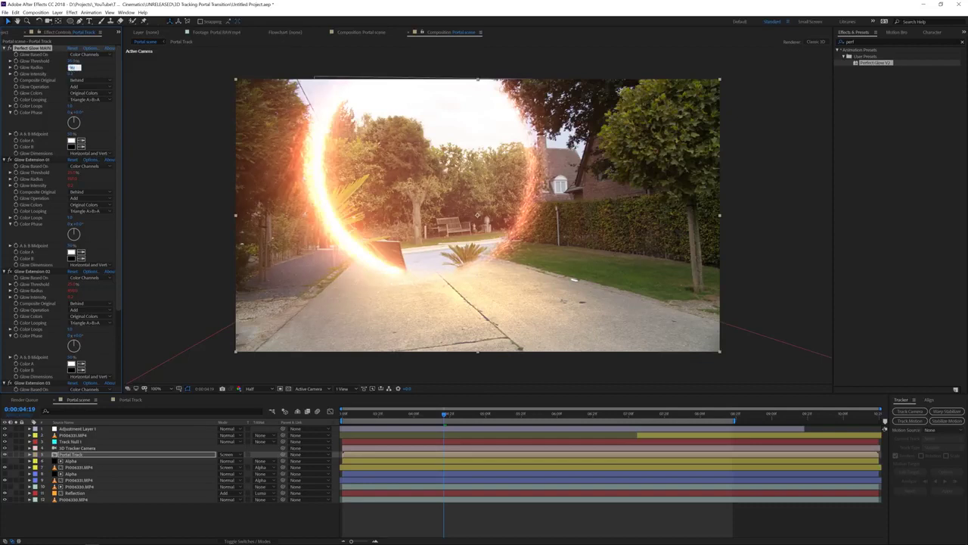
key("Return")
left_click(479, 515)
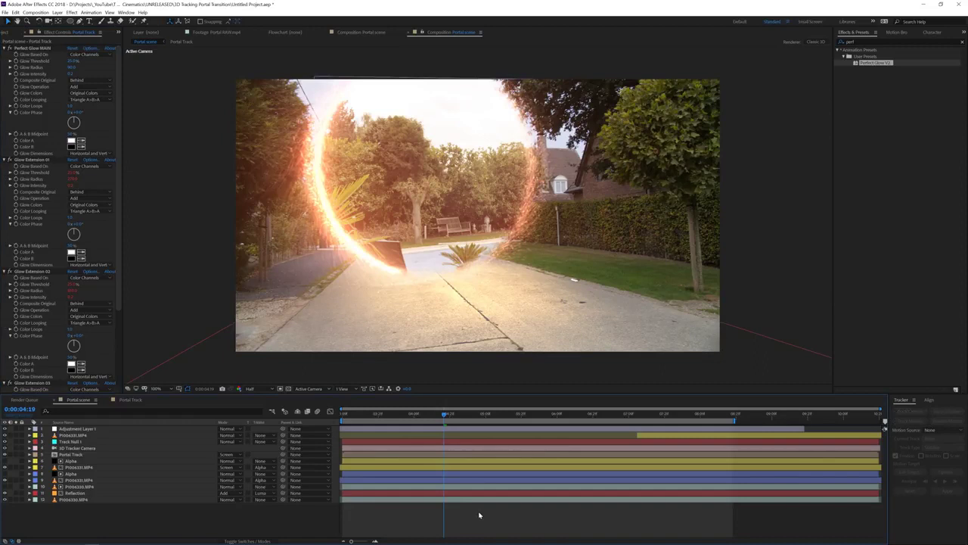
Step: Play back the Portal scene composition and move the current time to 0:00:08:12 in the garden shot
key("space")
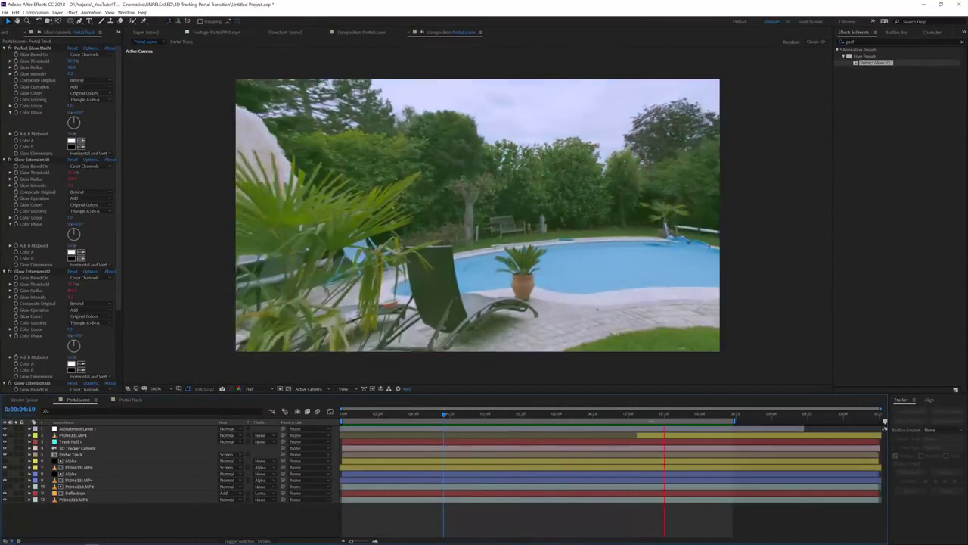
left_click(667, 414)
left_click_drag(666, 415, 709, 437)
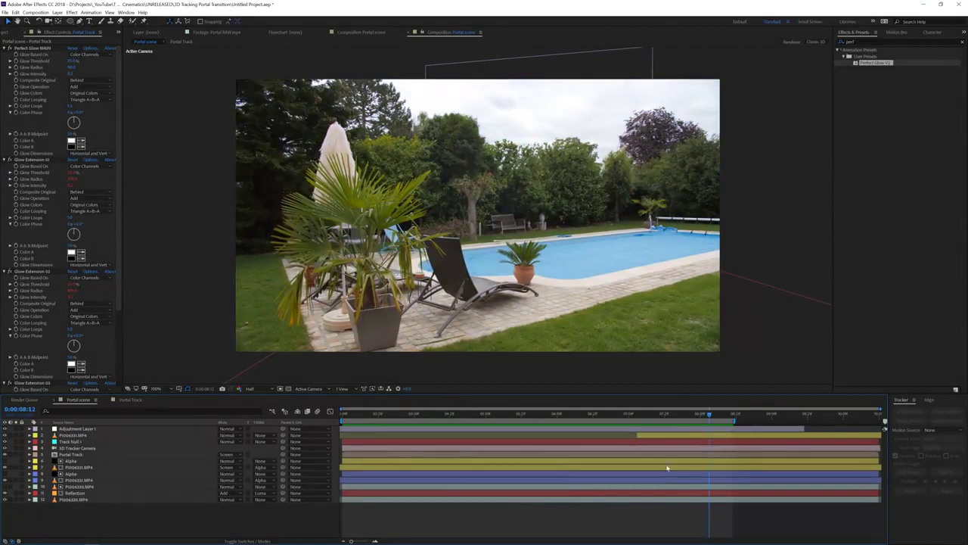
Step: Create a new adjustment layer in Portal scene, apply Lumetri Color to it and expand the effect's Creative section
right_click(233, 514)
mouse_move(314, 432)
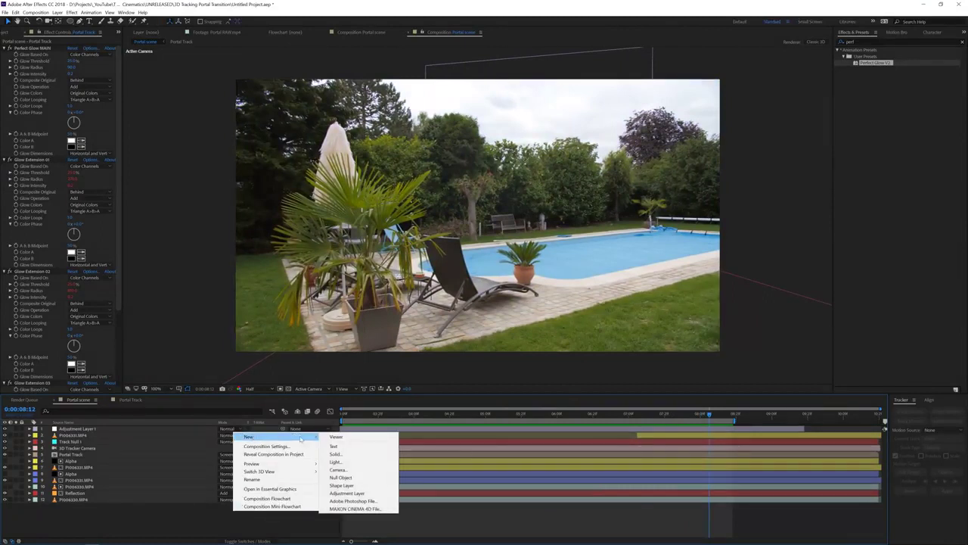
left_click(333, 490)
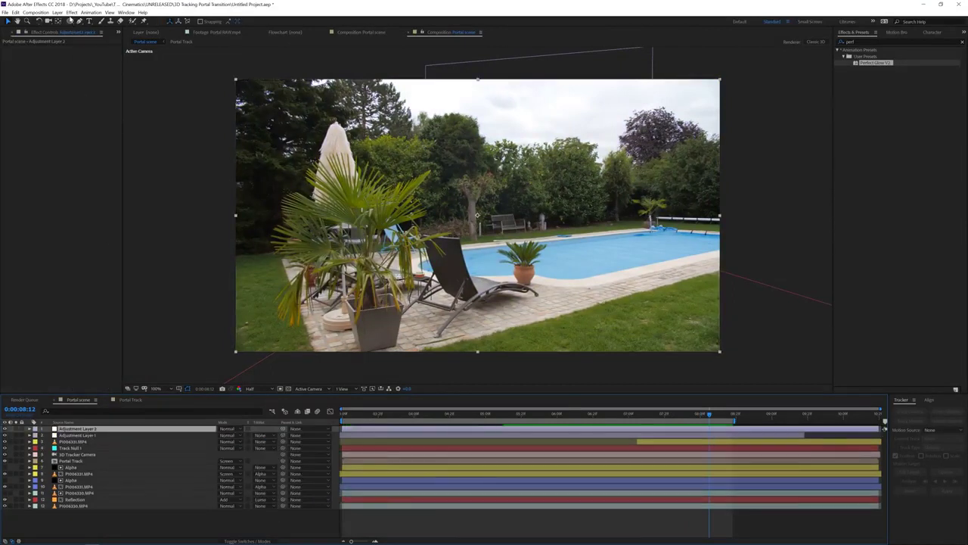
left_click(71, 12)
mouse_move(121, 86)
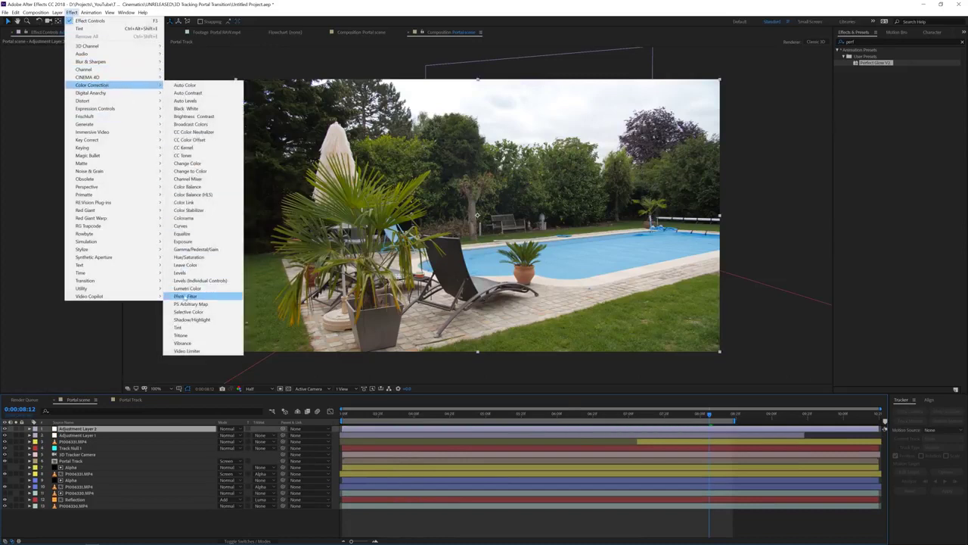
left_click(202, 289)
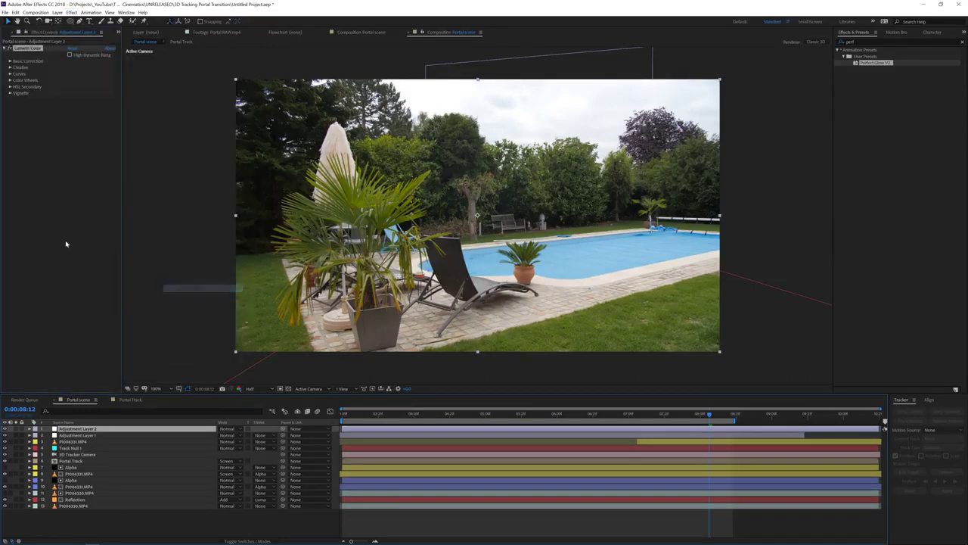
left_click(10, 67)
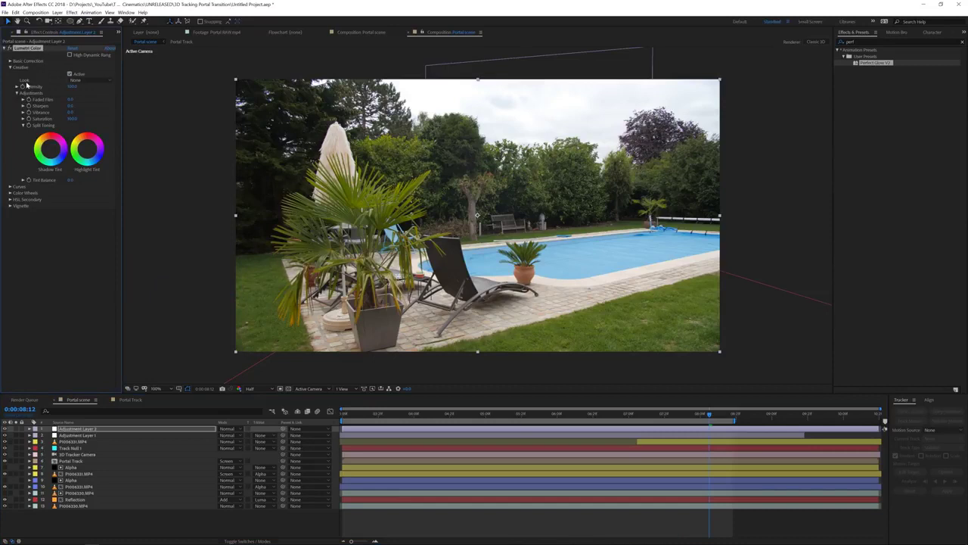
Step: Try the Apocalypse.3dl and 300.3dl LUTs as the Lumetri Color look on the new adjustment layer
left_click(74, 79)
left_click(99, 23)
left_click(94, 77)
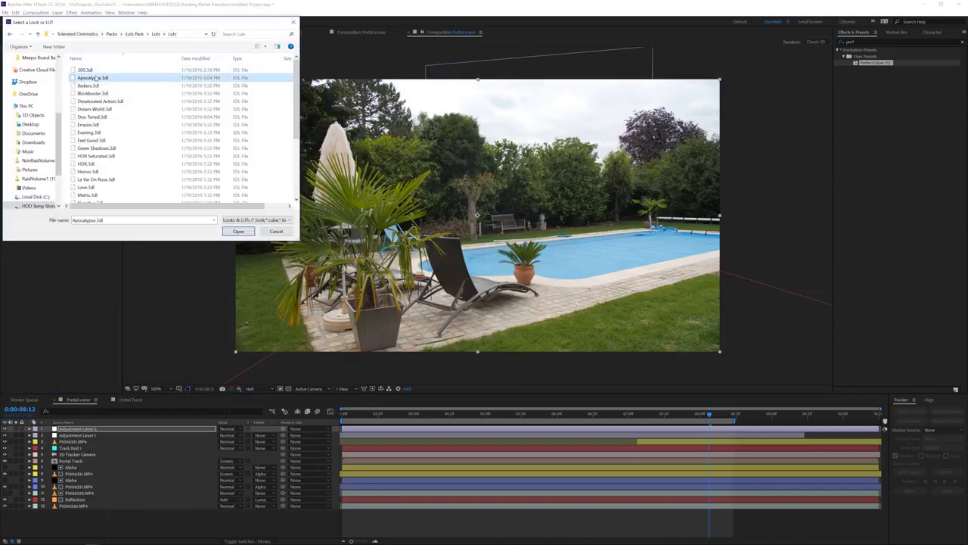
left_click(237, 231)
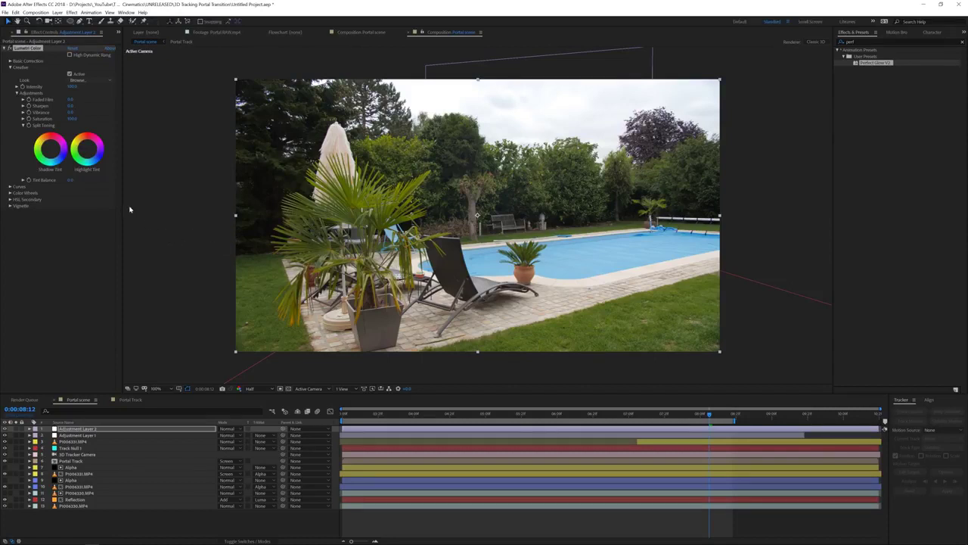
left_click(89, 79)
left_click(111, 30)
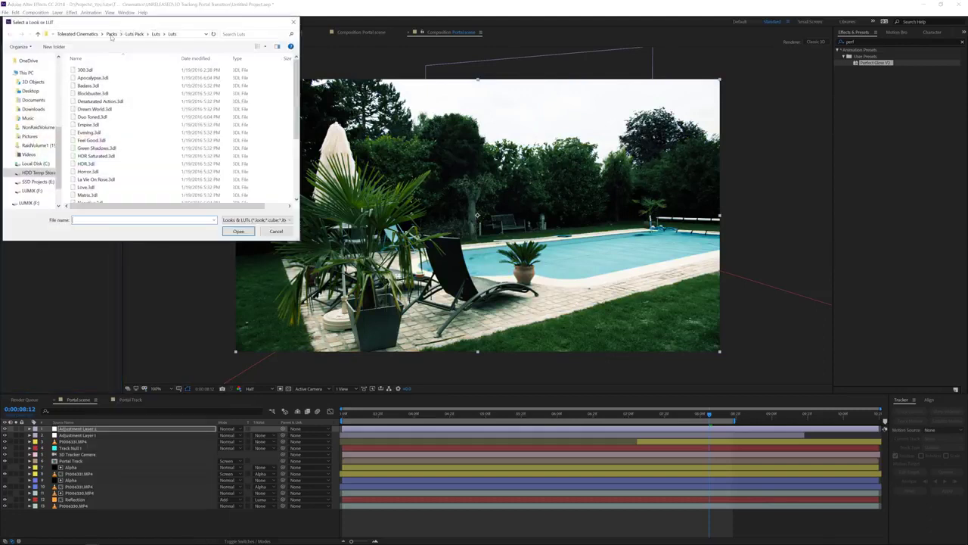
double_click(85, 69)
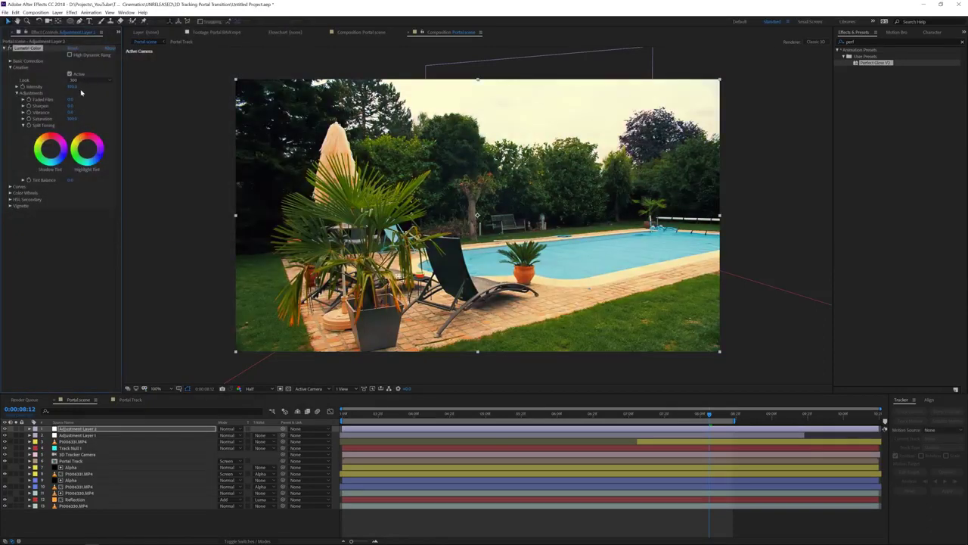
Step: Load the Badass.3dl LUT as the Lumetri Color look and reduce its intensity
left_click(83, 79)
left_click(111, 31)
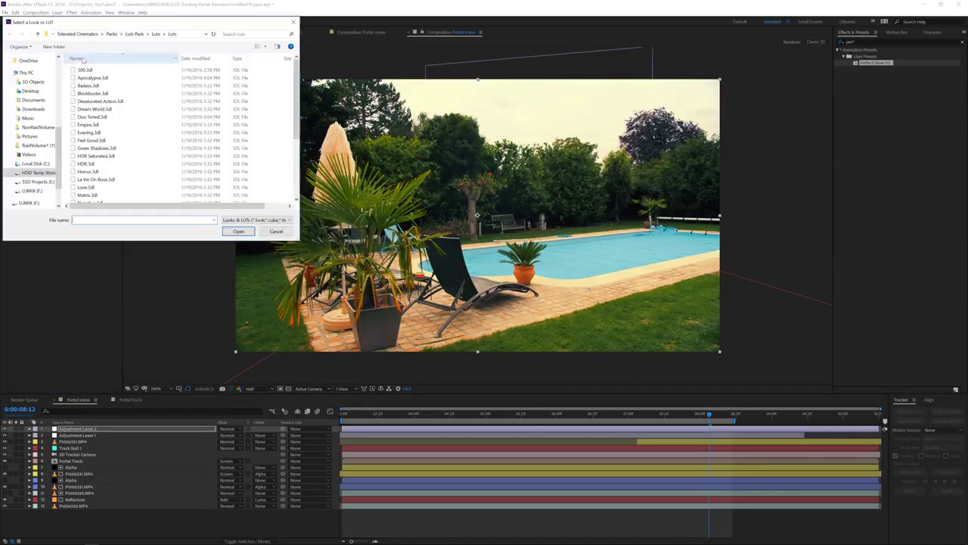
double_click(87, 85)
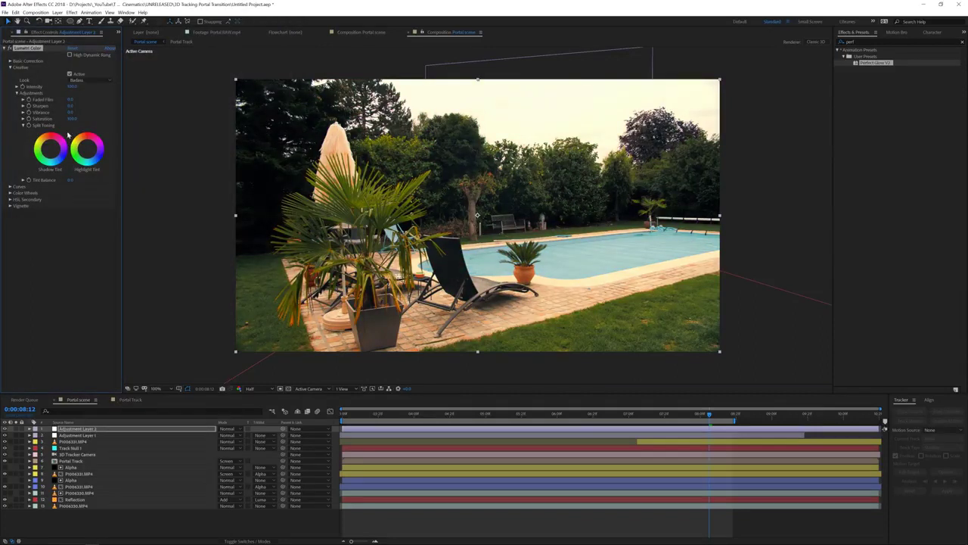
left_click_drag(74, 87, 69, 87)
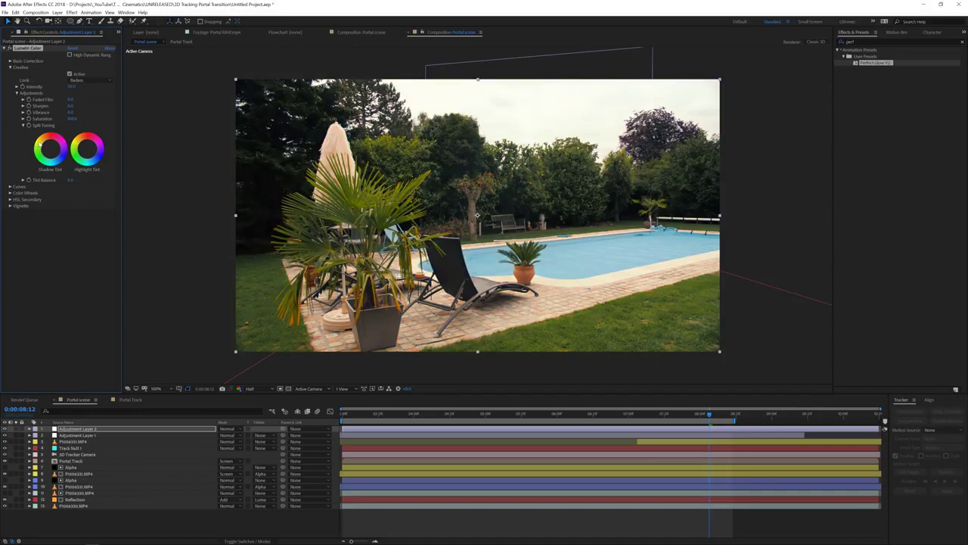
Step: Compare the grade by toggling the new adjustment layer's visibility, and scrub forward through the portal shot from about five seconds
left_click(5, 428)
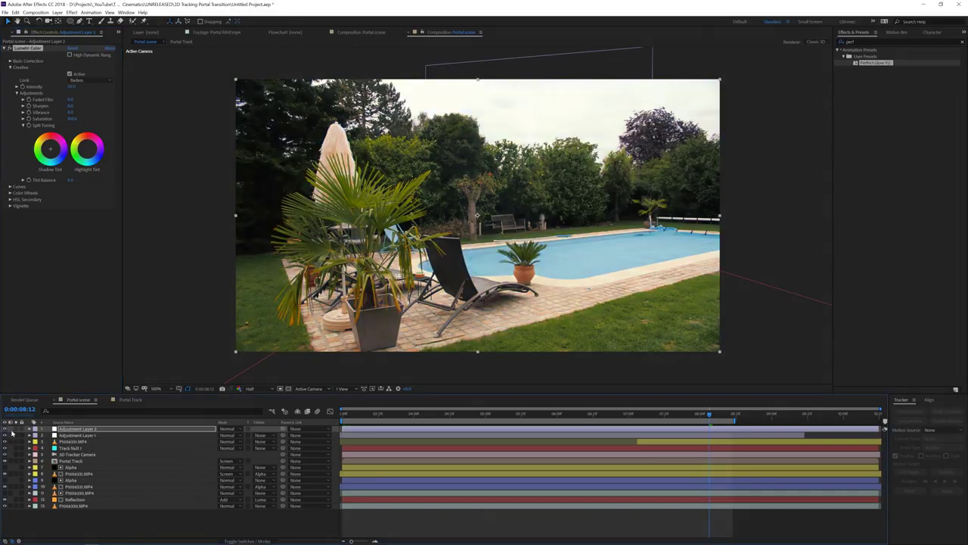
left_click(467, 414)
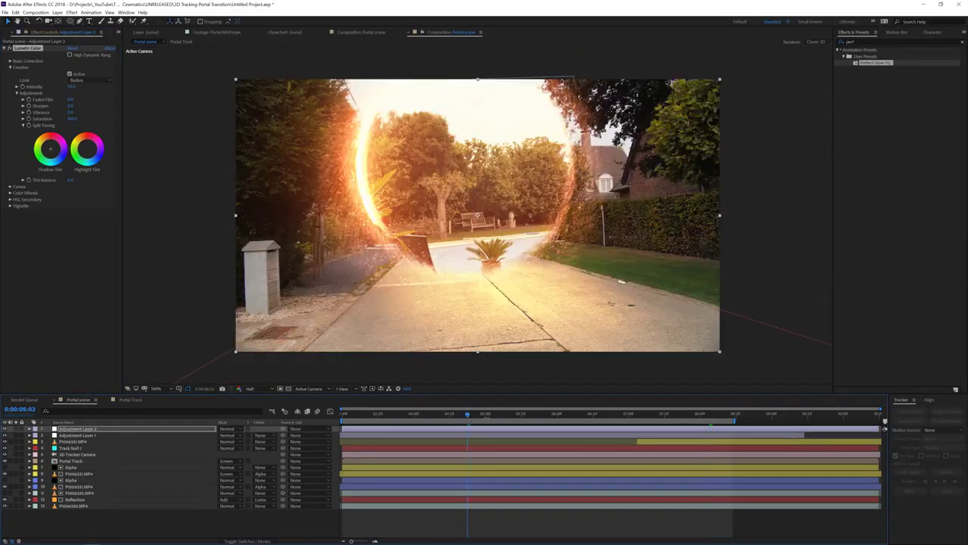
left_click_drag(468, 414, 504, 415)
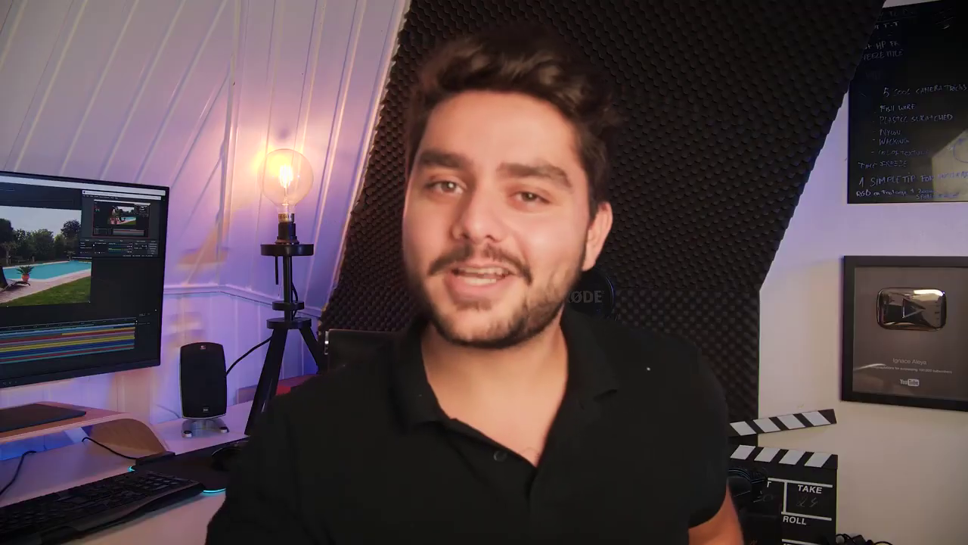